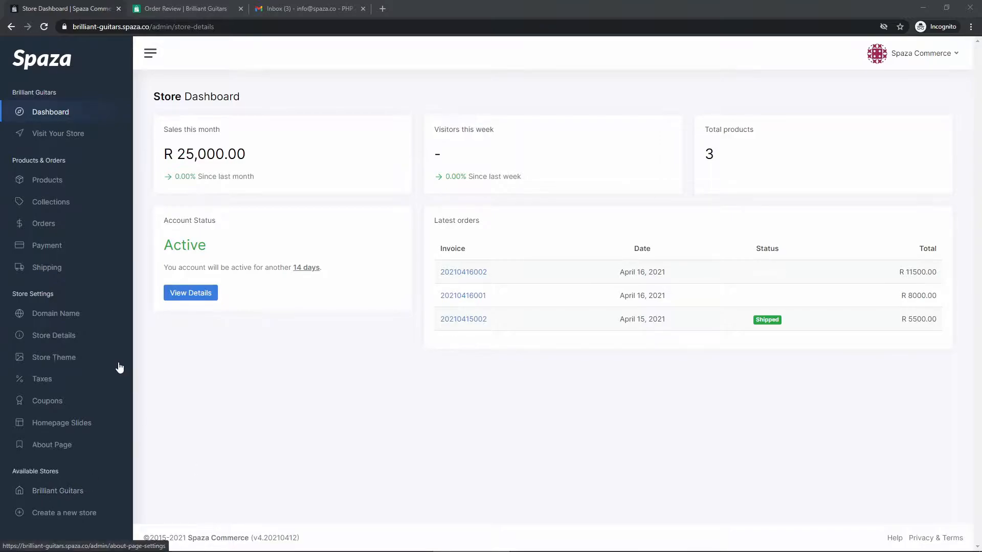
# Open Shipping Settings and confirm that no carriers, locations or shipping rates exist yet.
pyautogui.click(71, 271)
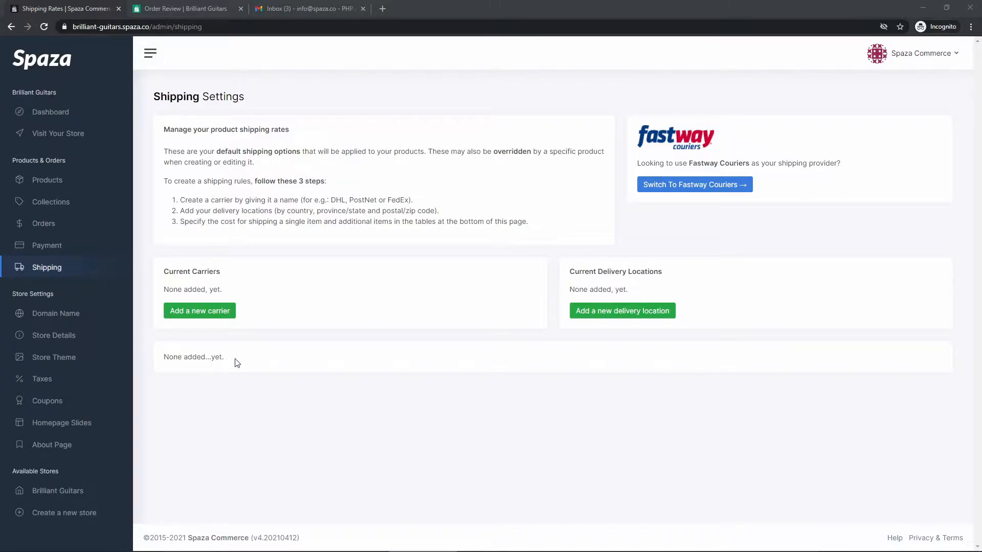
pyautogui.moveTo(227, 357); pyautogui.dragTo(168, 359)
# Create a new carrier named DHL and save it under Current Carriers.
pyautogui.click(270, 326)
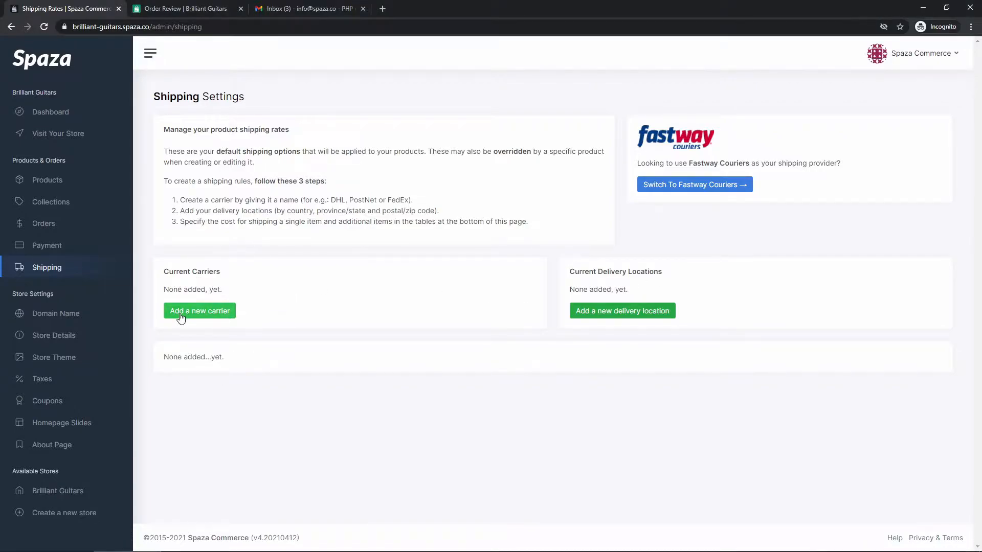
pyautogui.click(212, 317)
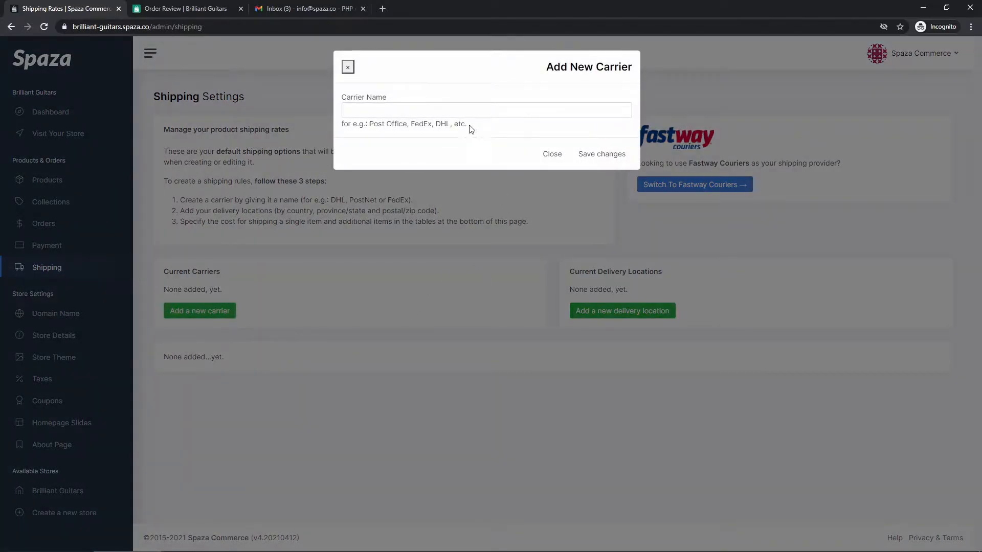
pyautogui.click(392, 112)
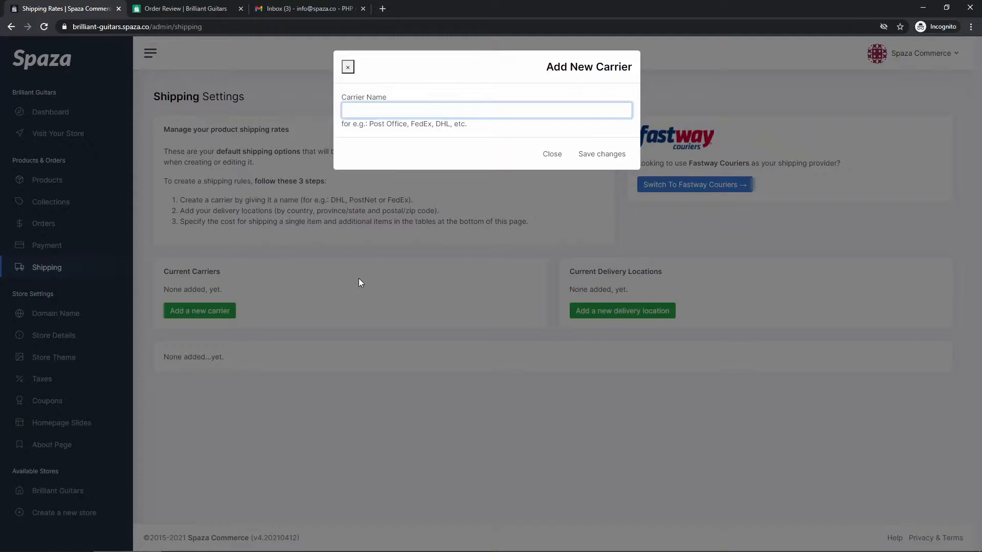
pyautogui.write('DHL')
pyautogui.click(605, 159)
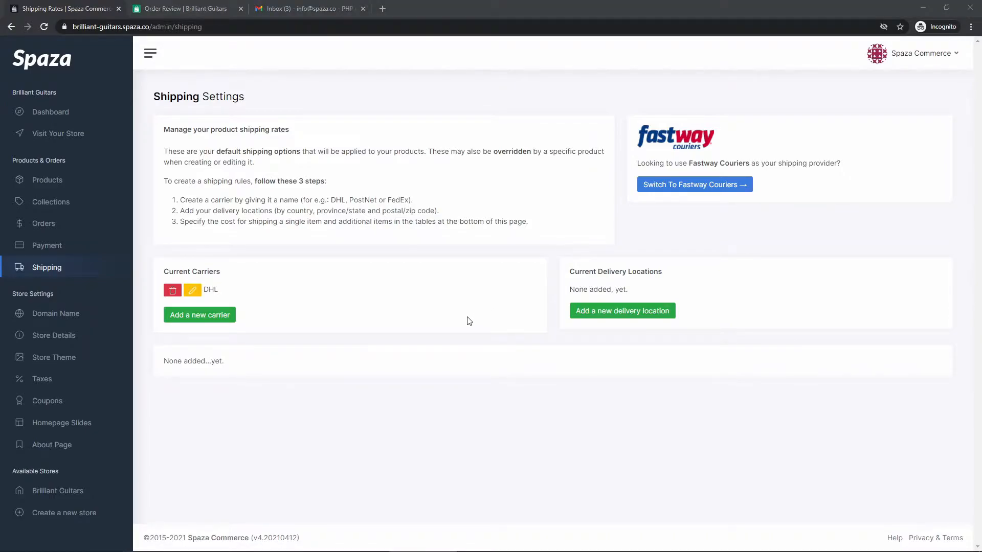
# Save a delivery location of South Africa, Gauteng, postal code 2000.
pyautogui.click(606, 311)
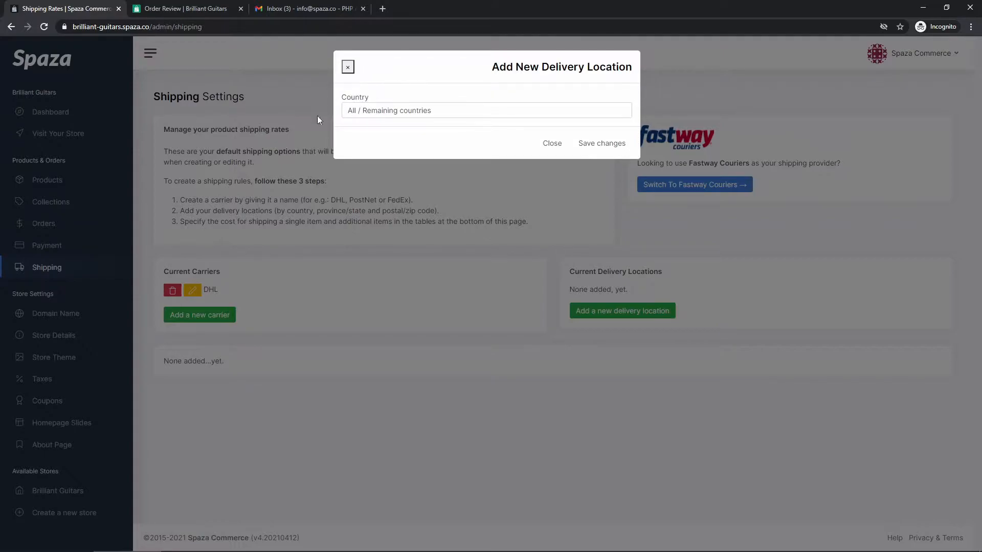
pyautogui.click(403, 112)
pyautogui.moveTo(626, 134); pyautogui.dragTo(624, 261)
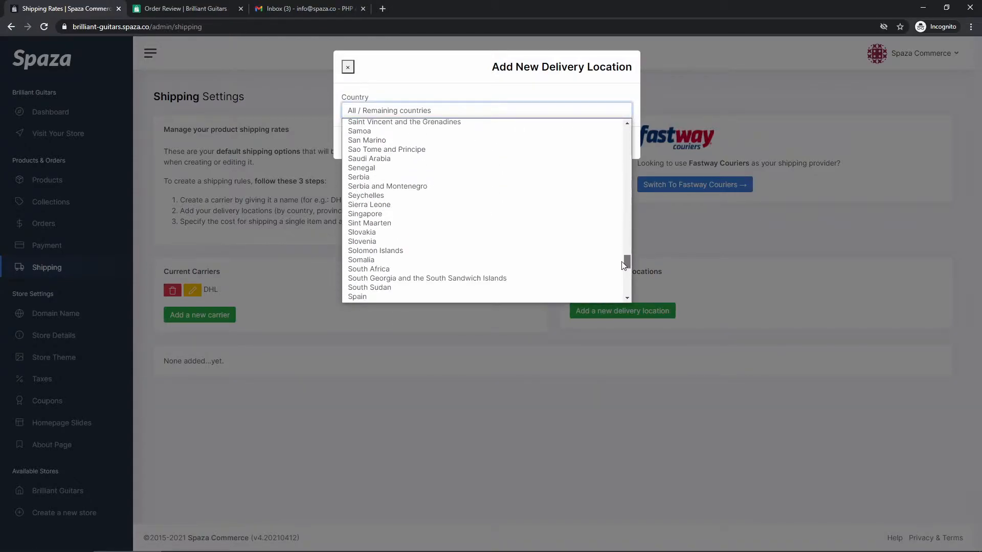
pyautogui.click(544, 266)
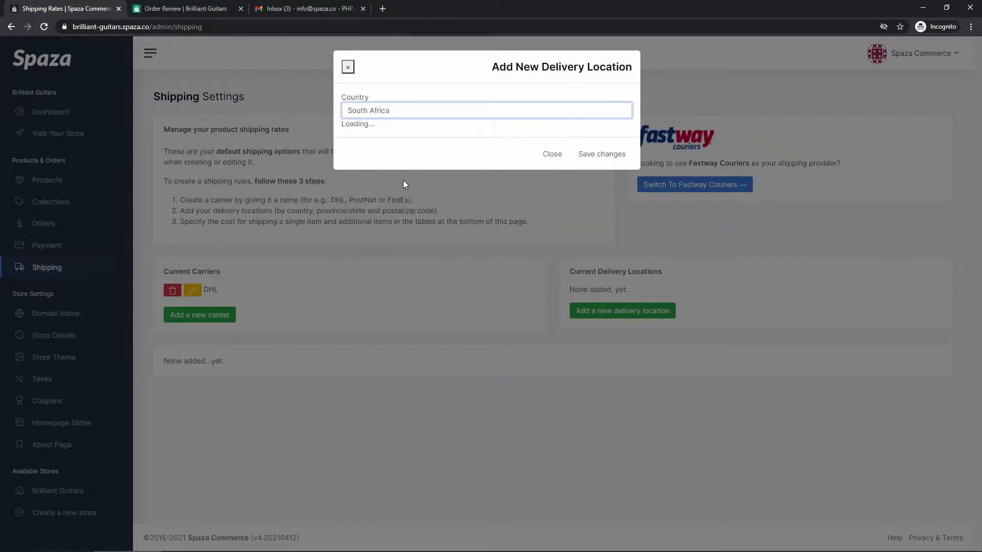
pyautogui.click(368, 179)
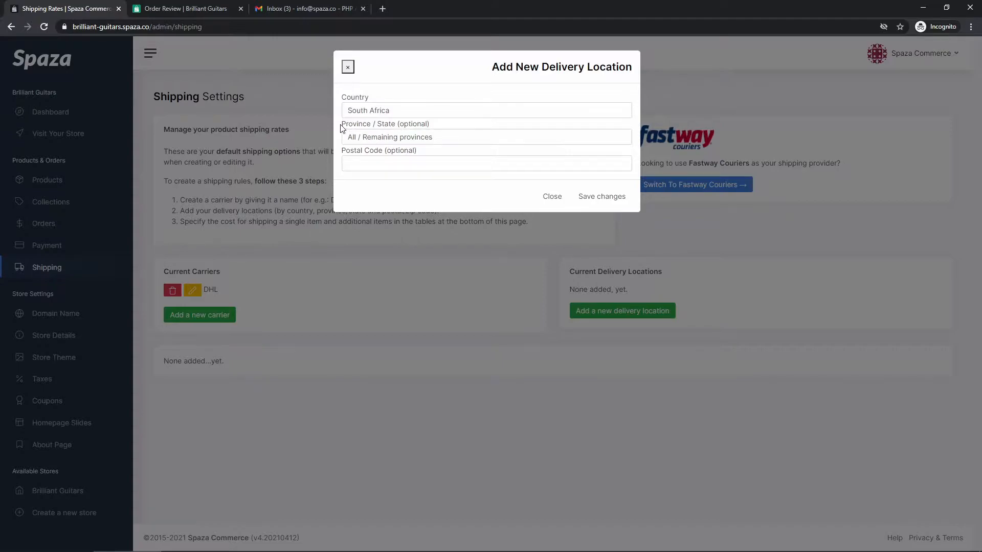
pyautogui.click(391, 137)
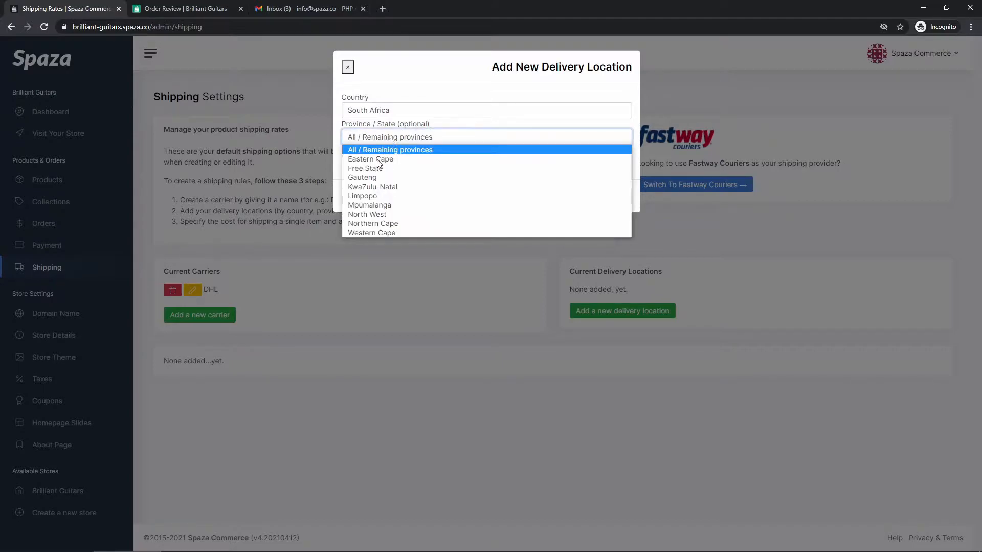
pyautogui.click(376, 178)
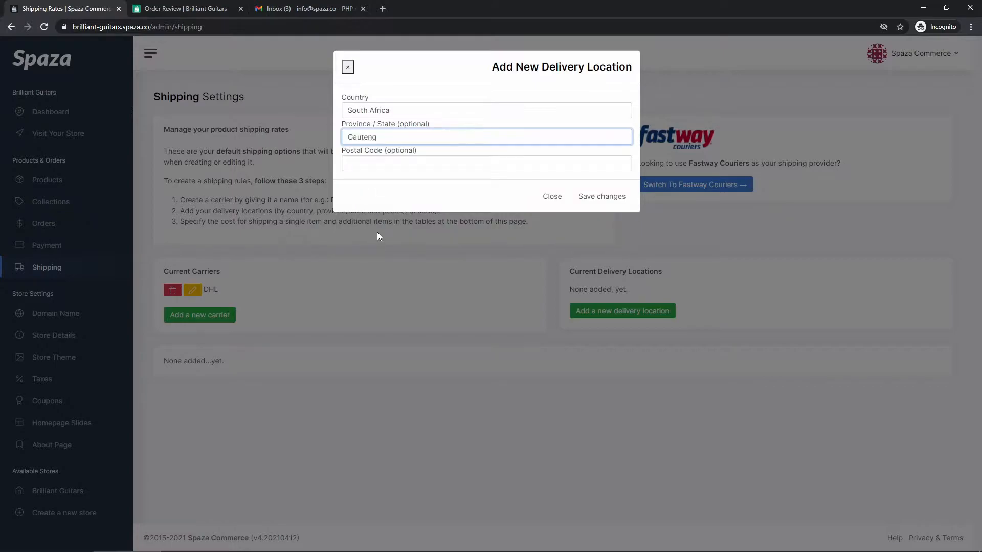
pyautogui.click(375, 163)
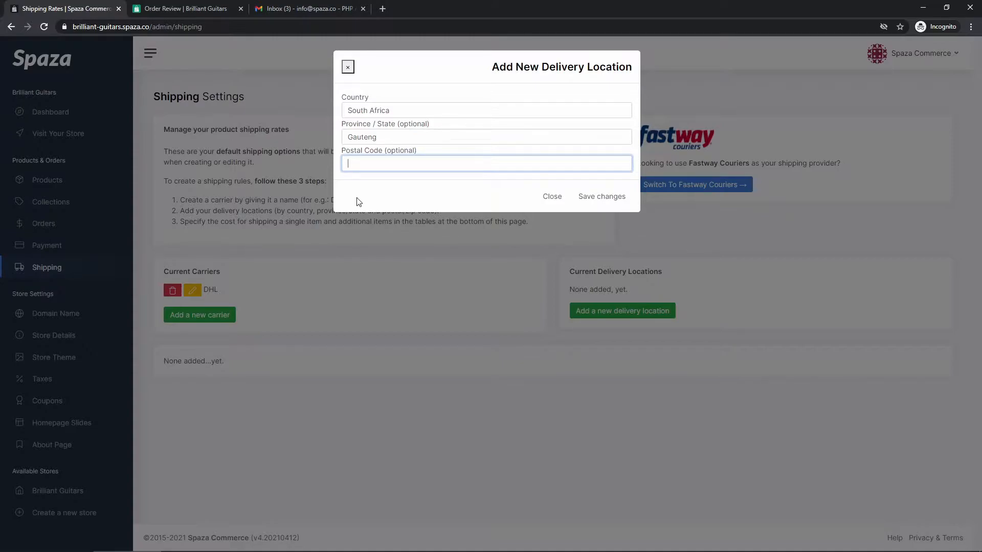
pyautogui.write('2000')
pyautogui.click(602, 199)
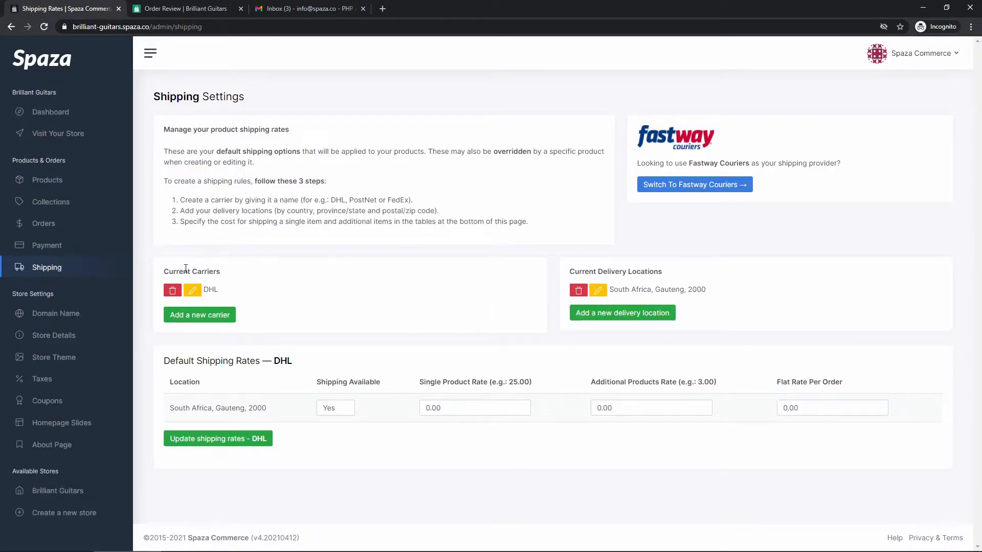
pyautogui.moveTo(163, 269); pyautogui.dragTo(252, 276)
pyautogui.click(256, 279)
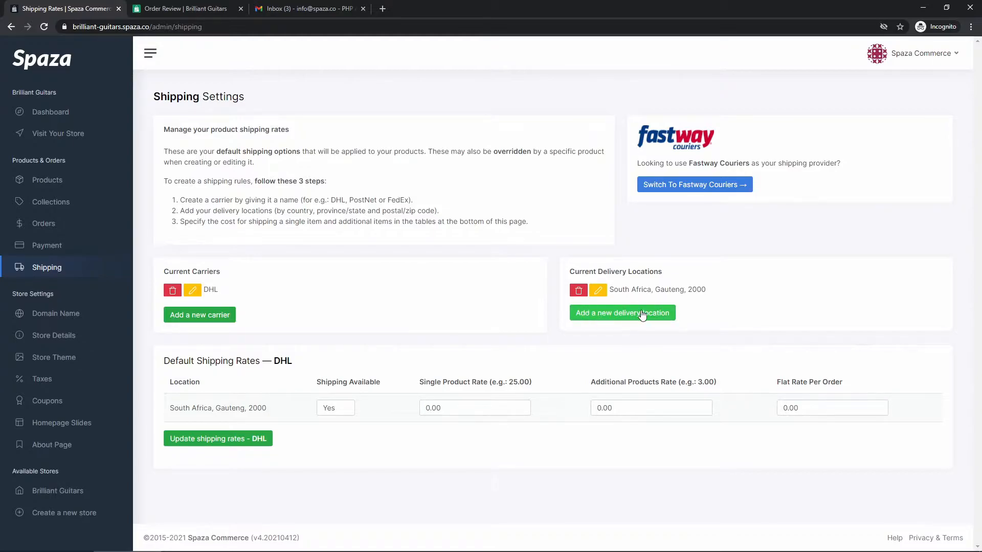
pyautogui.moveTo(720, 294); pyautogui.dragTo(621, 289)
pyautogui.click(666, 290)
pyautogui.doubleClick(696, 289)
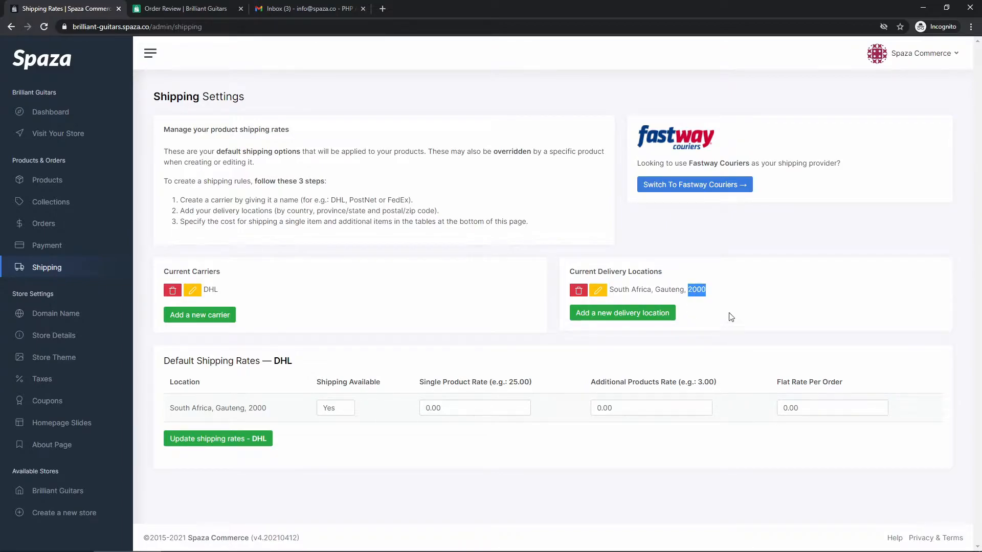
pyautogui.click(700, 285)
pyautogui.moveTo(164, 361); pyautogui.dragTo(296, 361)
pyautogui.click(299, 362)
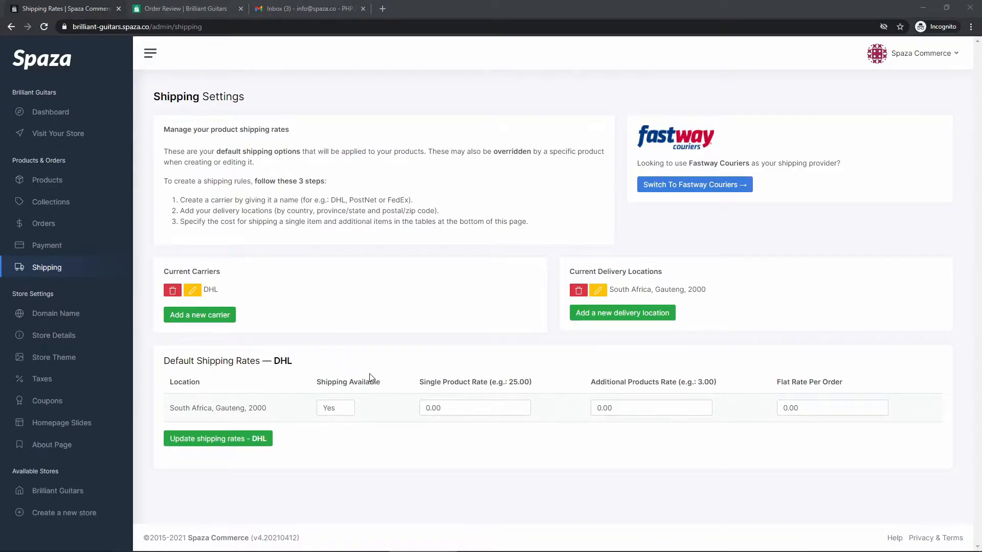
pyautogui.moveTo(202, 384); pyautogui.dragTo(169, 383)
pyautogui.click(222, 384)
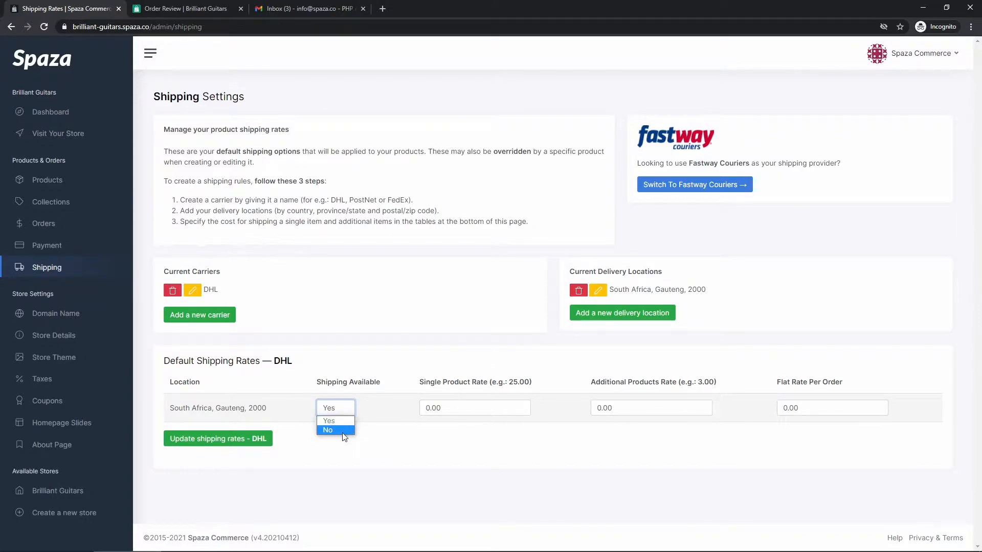
pyautogui.click(376, 441)
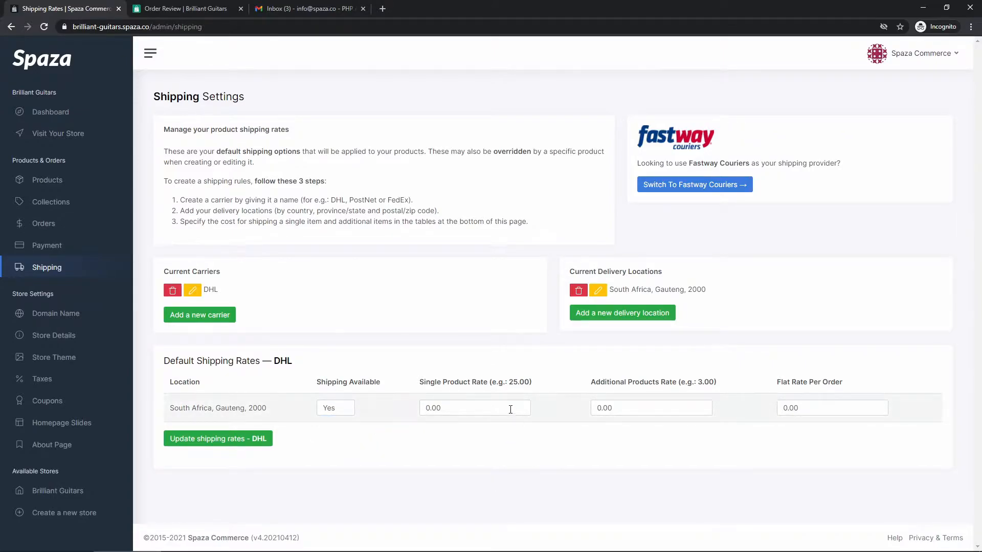
pyautogui.moveTo(419, 382); pyautogui.dragTo(488, 382)
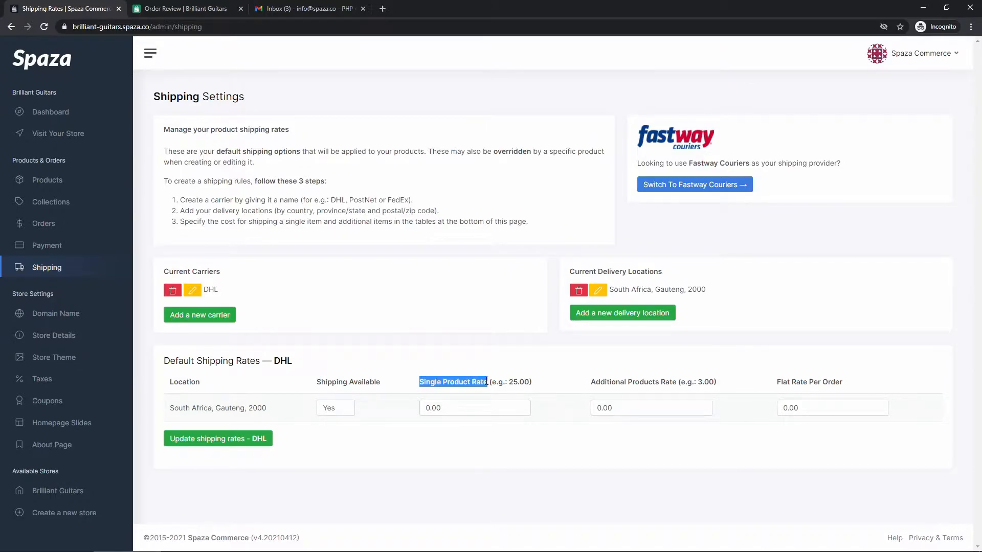
pyautogui.click(454, 404)
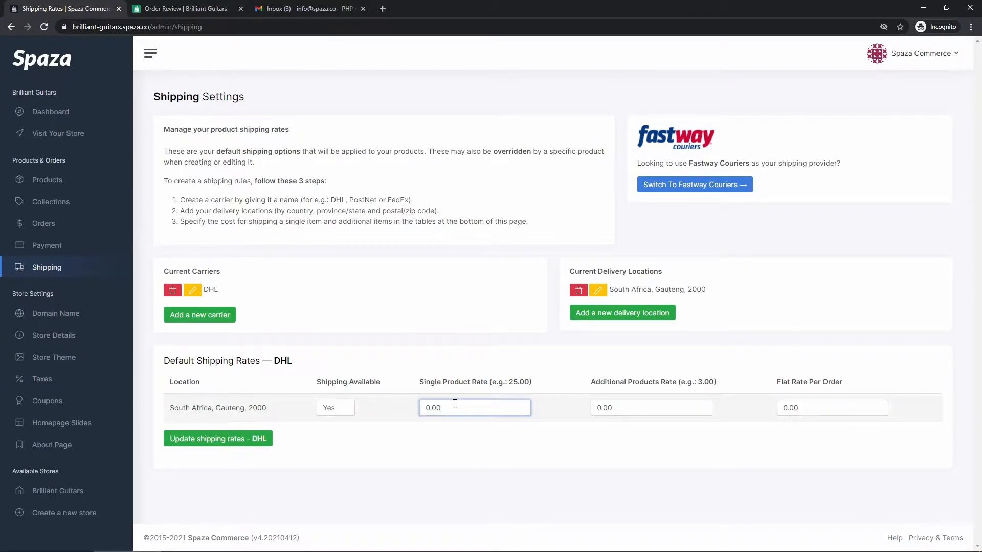
# Enter 100 as the single product rate and 20 as the additional products rate.
pyautogui.moveTo(419, 382); pyautogui.dragTo(551, 385)
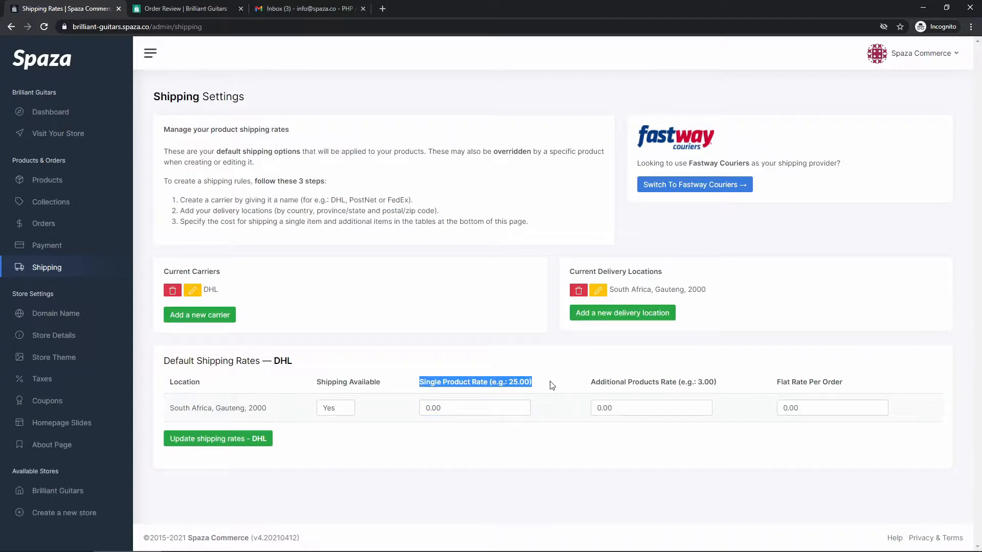
pyautogui.click(551, 385)
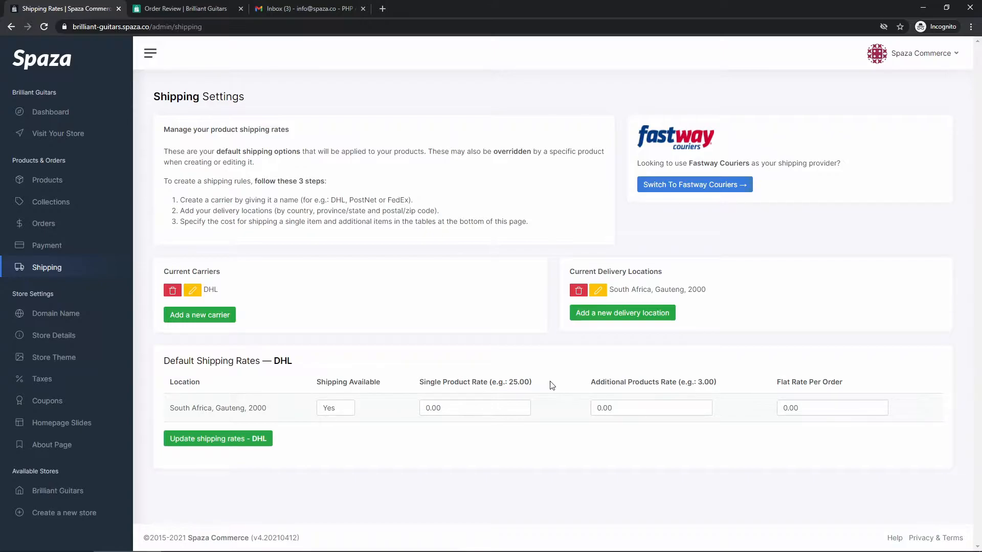
pyautogui.click(466, 407)
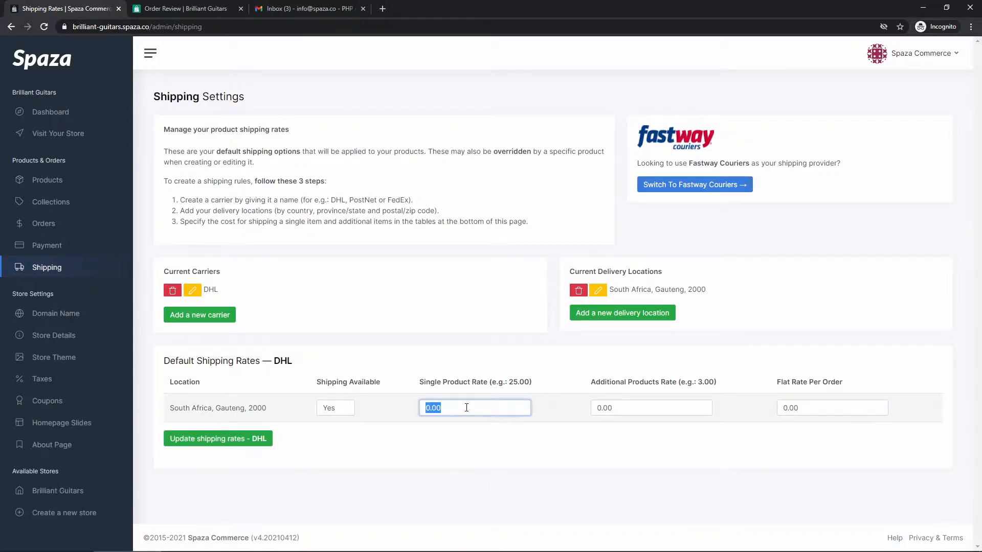
pyautogui.write('100')
pyautogui.click(477, 433)
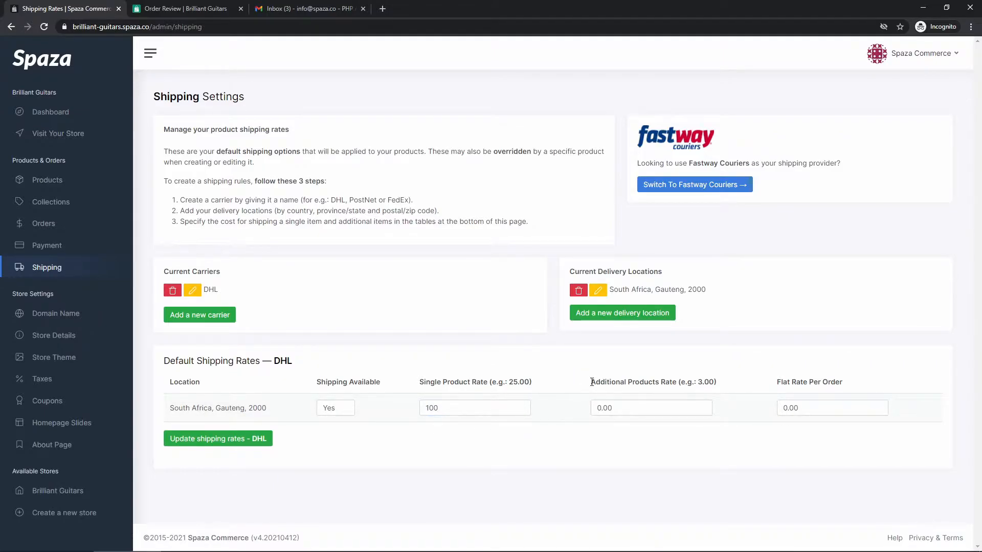
pyautogui.moveTo(591, 382); pyautogui.dragTo(676, 381)
pyautogui.click(676, 381)
pyautogui.moveTo(445, 408); pyautogui.dragTo(421, 409)
pyautogui.click(442, 446)
pyautogui.doubleClick(624, 408)
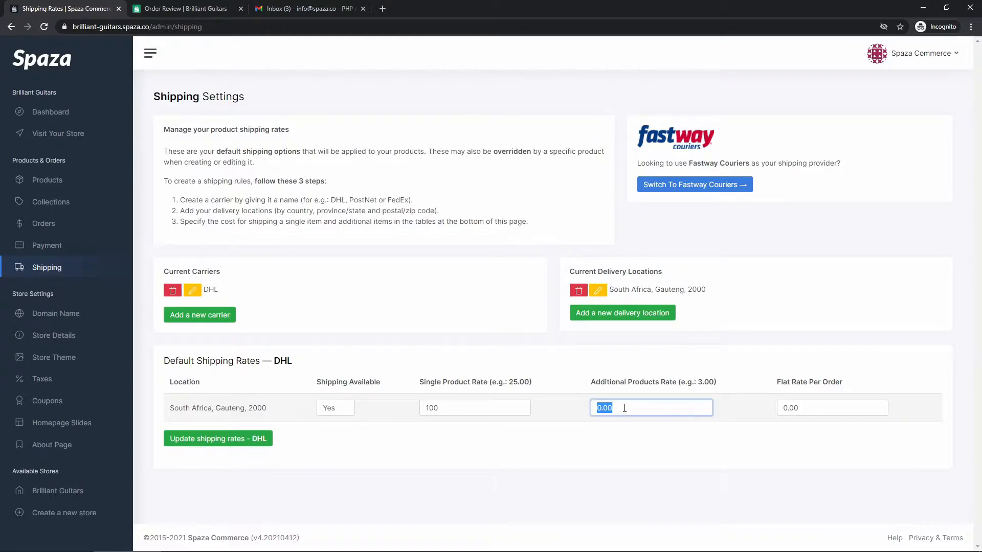
pyautogui.write('20')
pyautogui.click(562, 443)
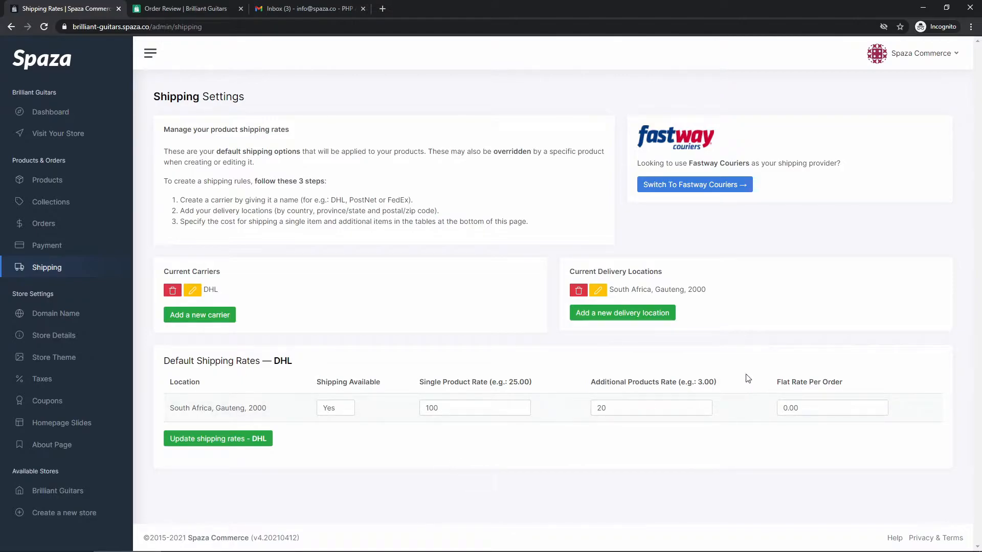
# Set the DHL flat rate per order for Gauteng, 2000 to 250.
pyautogui.moveTo(775, 381); pyautogui.dragTo(849, 385)
pyautogui.click(848, 385)
pyautogui.click(814, 410)
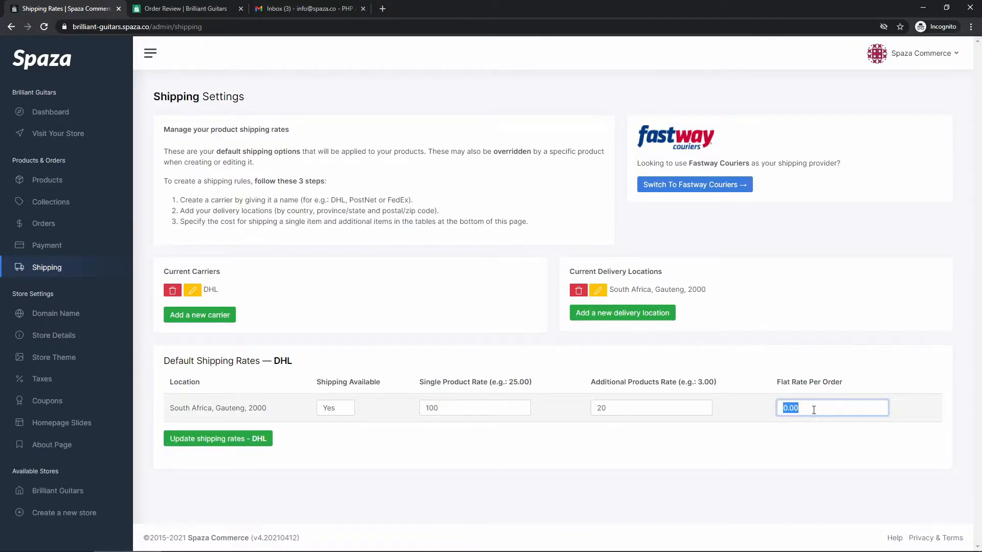
pyautogui.write('250')
pyautogui.click(764, 444)
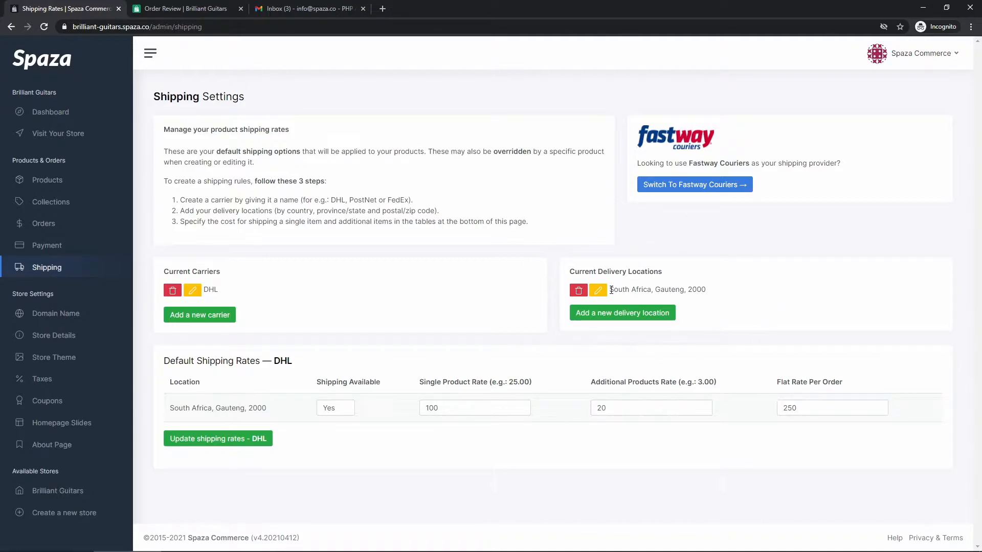
pyautogui.moveTo(611, 290); pyautogui.dragTo(655, 289)
pyautogui.click(703, 289)
pyautogui.click(657, 289)
pyautogui.moveTo(165, 361); pyautogui.dragTo(311, 363)
pyautogui.click(312, 364)
pyautogui.click(479, 411)
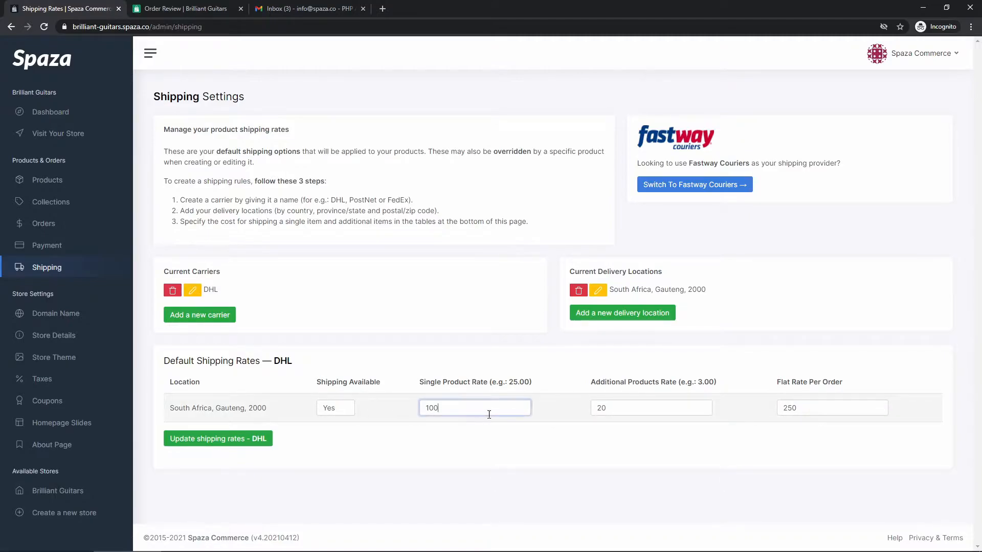
pyautogui.click(617, 406)
pyautogui.click(808, 407)
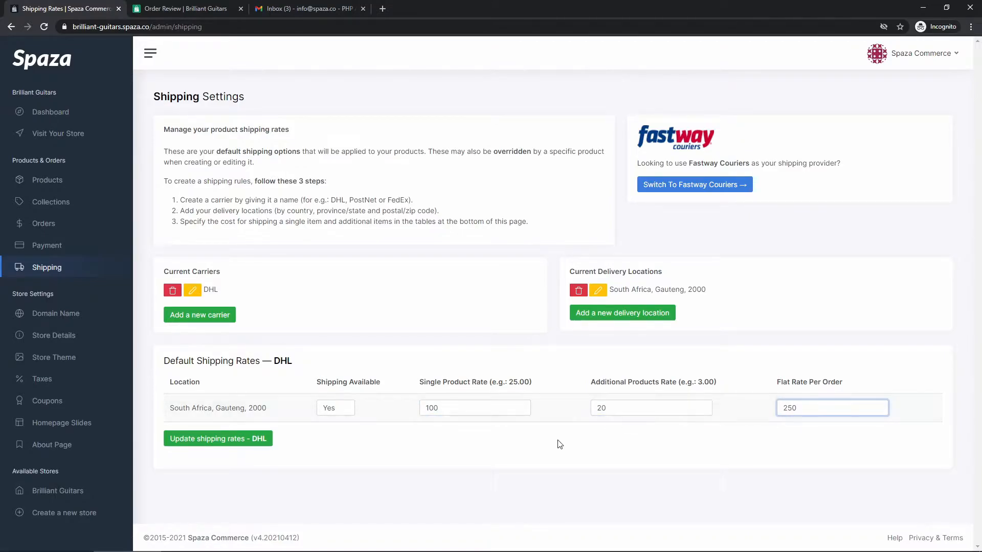
pyautogui.moveTo(171, 408); pyautogui.dragTo(272, 408)
pyautogui.click(272, 409)
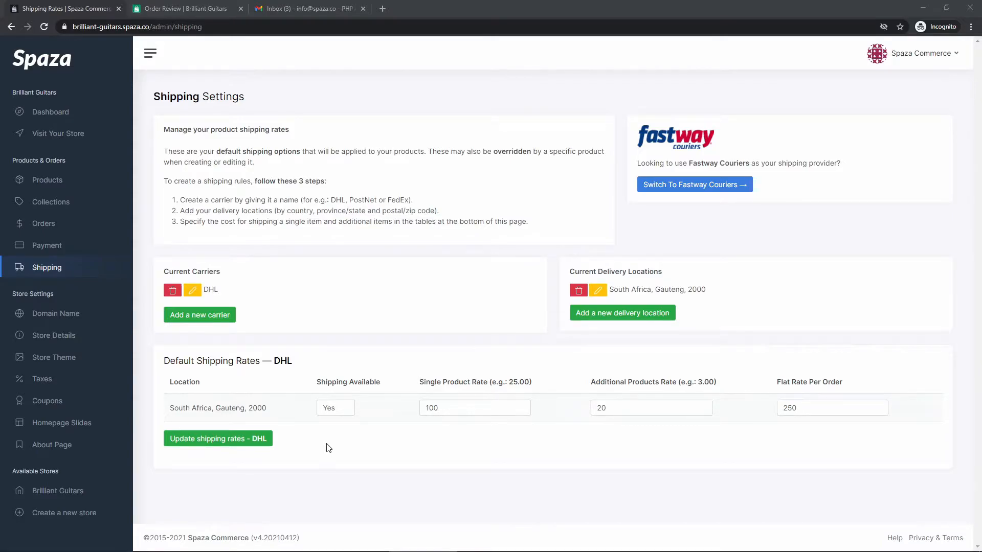
pyautogui.moveTo(267, 408); pyautogui.dragTo(215, 408)
pyautogui.click(324, 443)
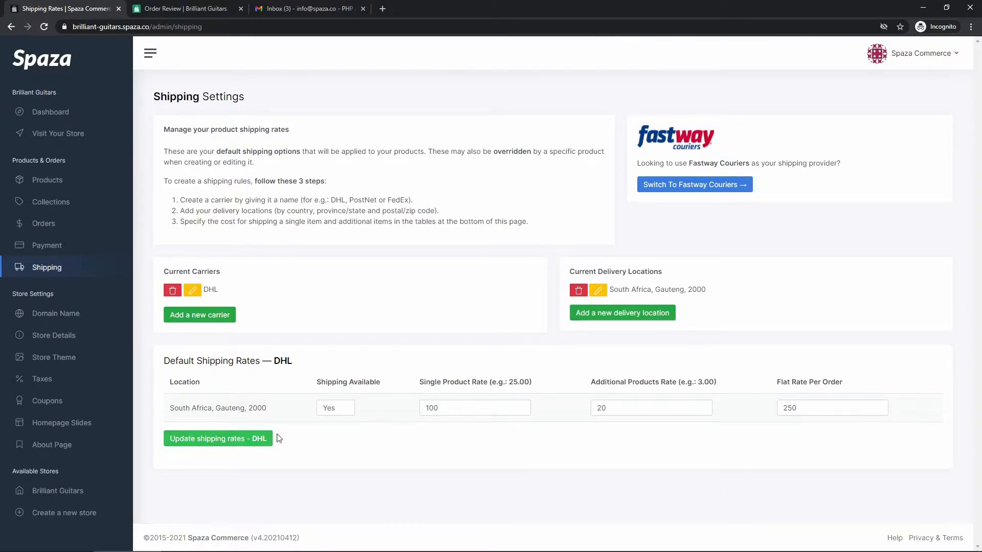
pyautogui.moveTo(270, 409); pyautogui.dragTo(238, 410)
pyautogui.click(309, 440)
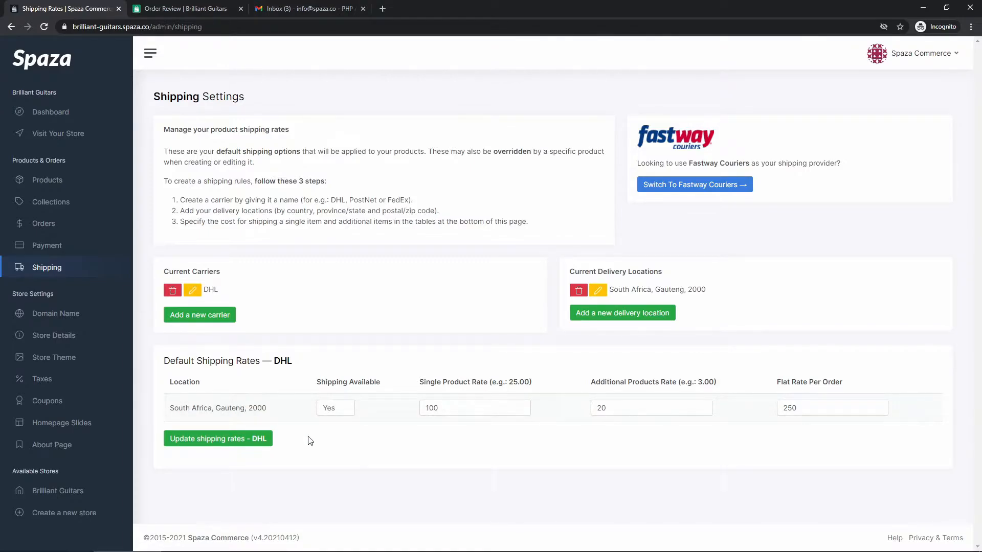
pyautogui.moveTo(272, 409); pyautogui.dragTo(216, 408)
pyautogui.click(217, 407)
pyautogui.moveTo(172, 407); pyautogui.dragTo(272, 410)
pyautogui.click(270, 411)
pyautogui.moveTo(170, 407); pyautogui.dragTo(263, 407)
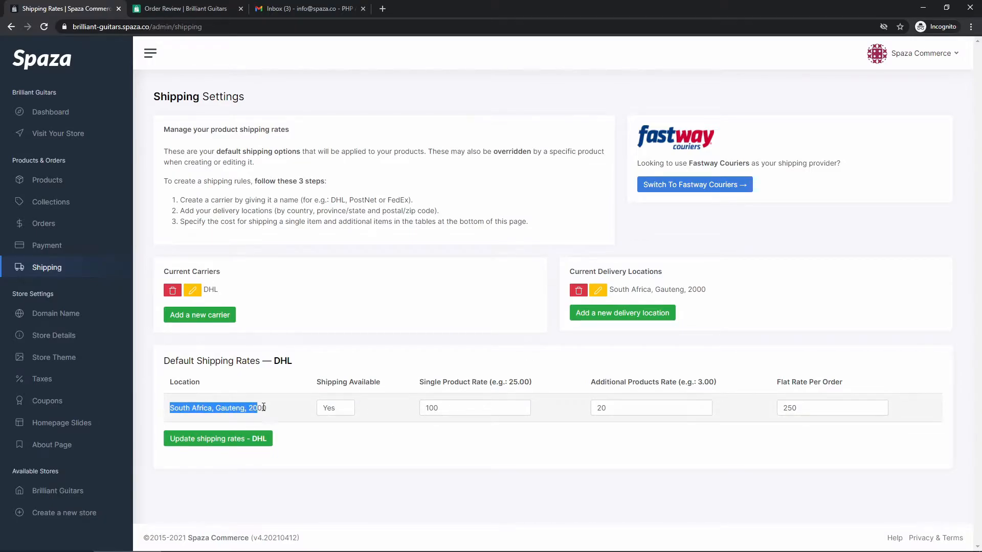
pyautogui.click(339, 452)
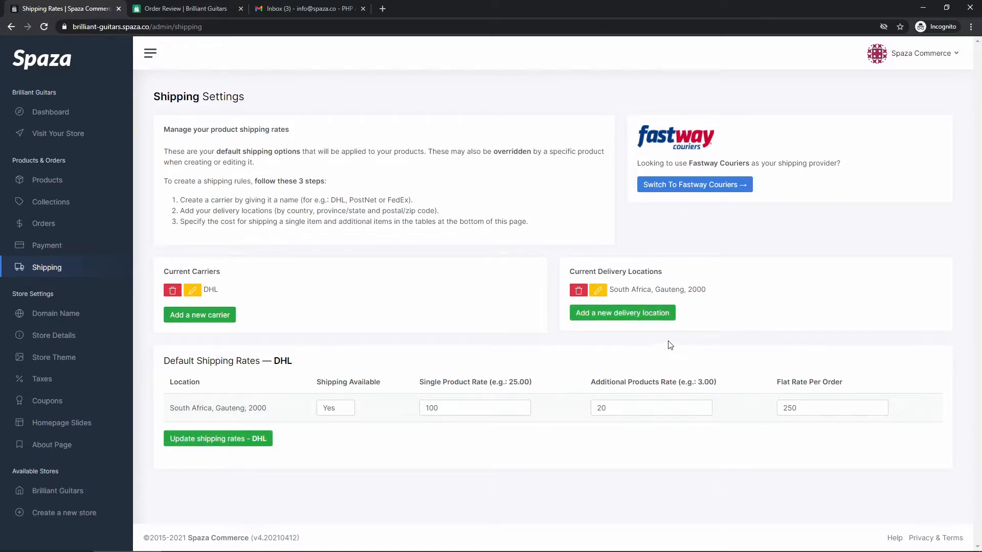
# Fill a new delivery location form with South Africa and Gauteng, leaving postal code blank.
pyautogui.click(596, 317)
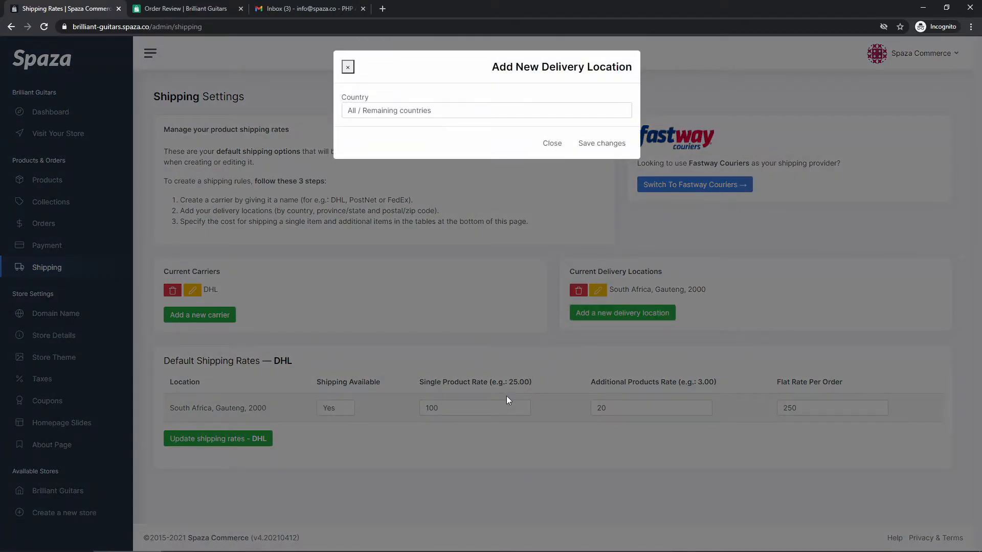
pyautogui.click(426, 115)
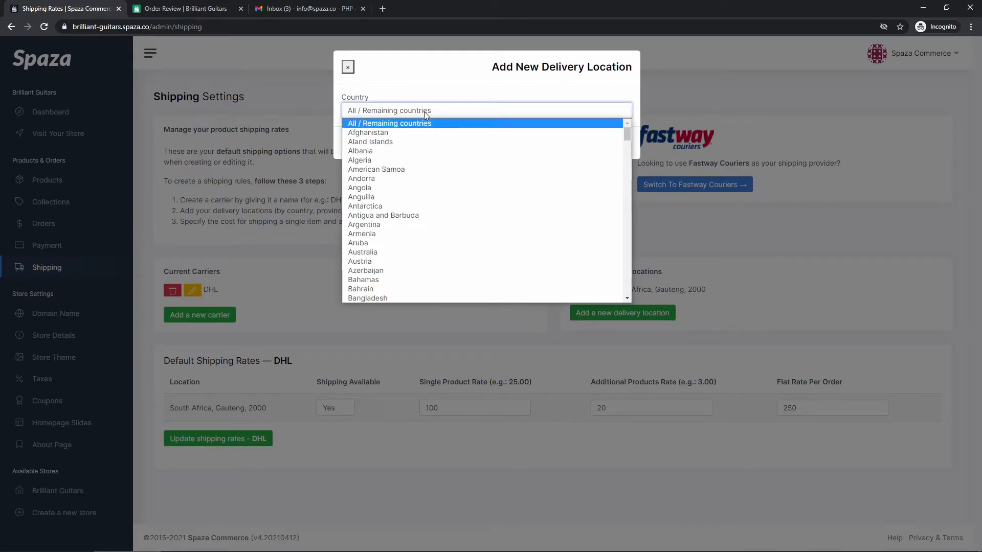
pyautogui.press('s')
pyautogui.scroll(-3, 450, 213)
pyautogui.scroll(-4, 450, 213)
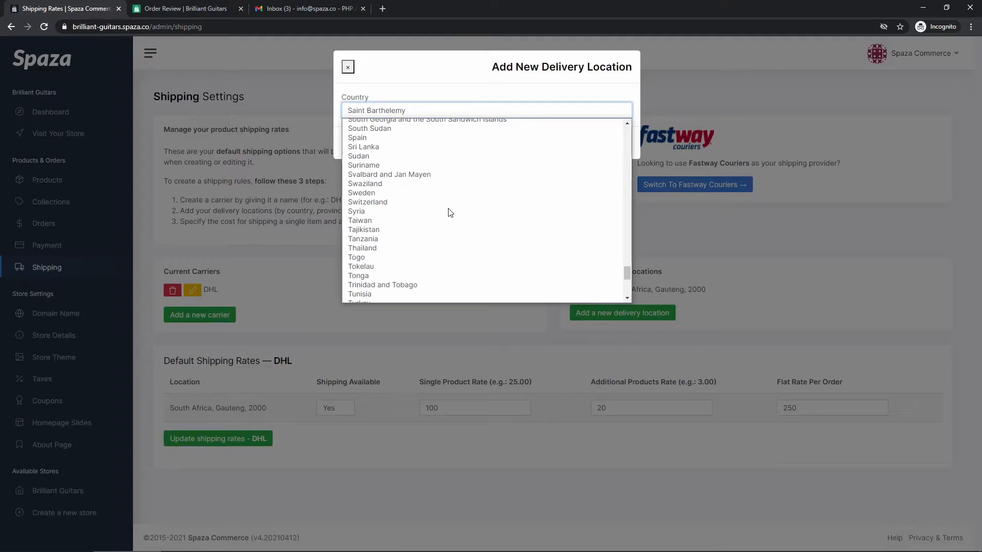
pyautogui.scroll(3, 450, 213)
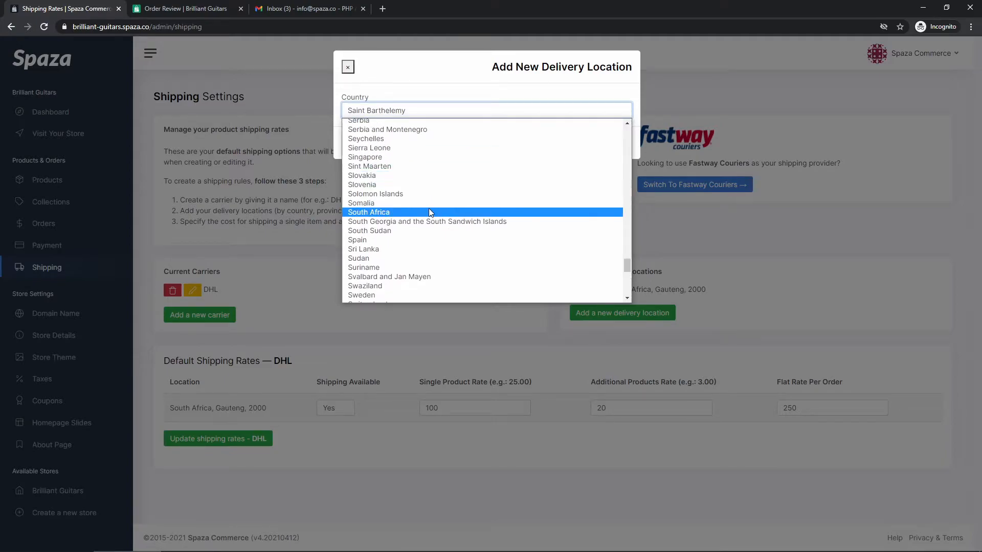
pyautogui.click(437, 213)
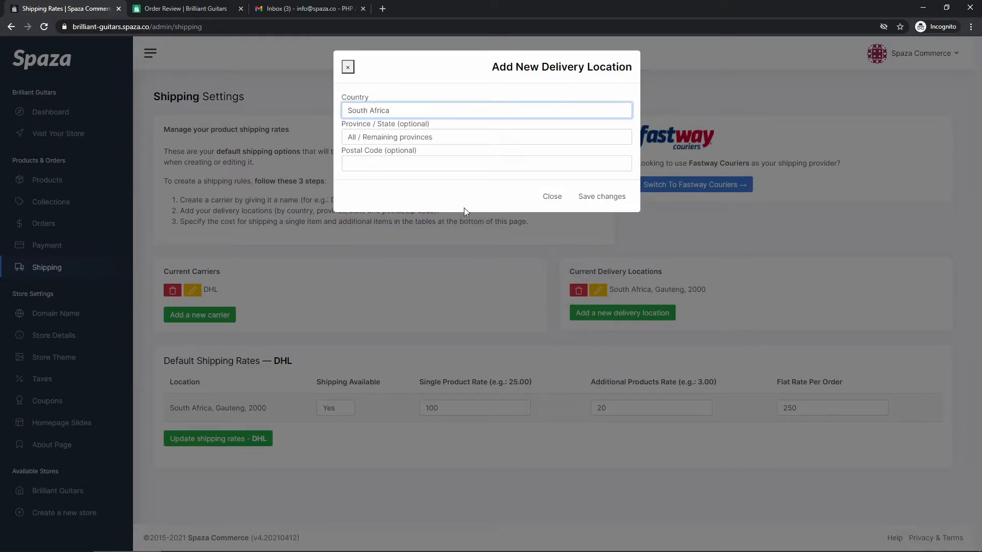
pyautogui.click(394, 137)
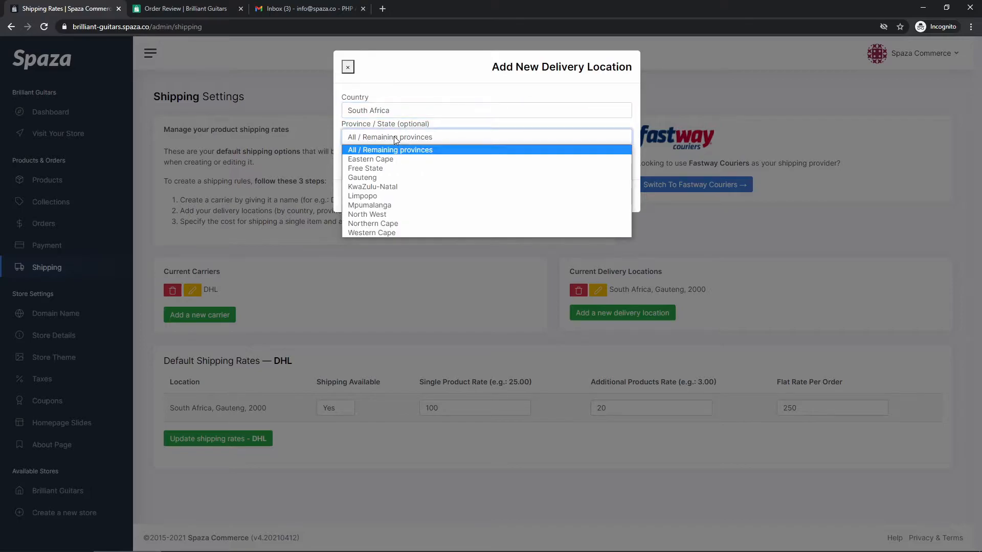
pyautogui.click(392, 179)
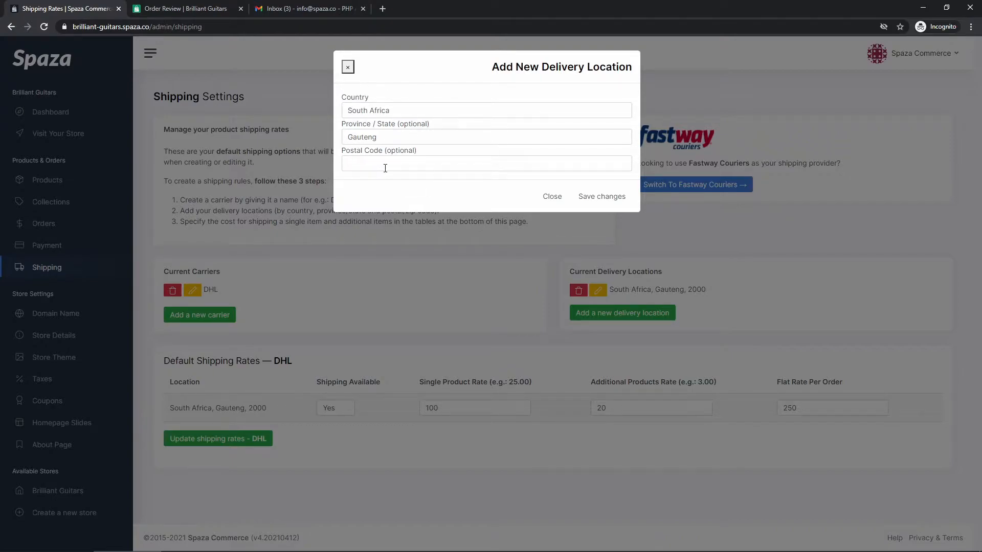
# Save the Gauteng location and compare it with Gauteng, 2000 in the location list.
pyautogui.click(600, 201)
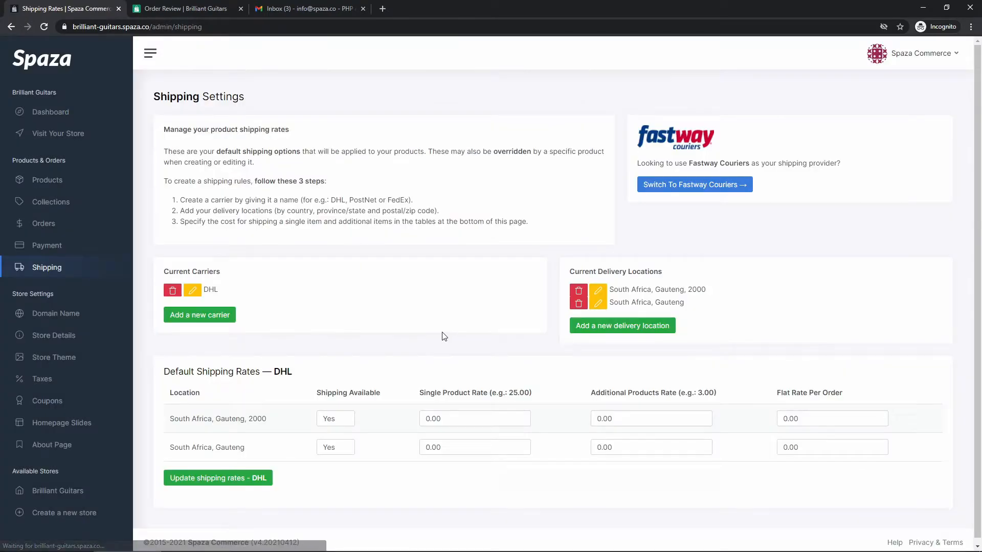
pyautogui.moveTo(569, 271); pyautogui.dragTo(666, 274)
pyautogui.moveTo(609, 302); pyautogui.dragTo(693, 310)
pyautogui.click(693, 309)
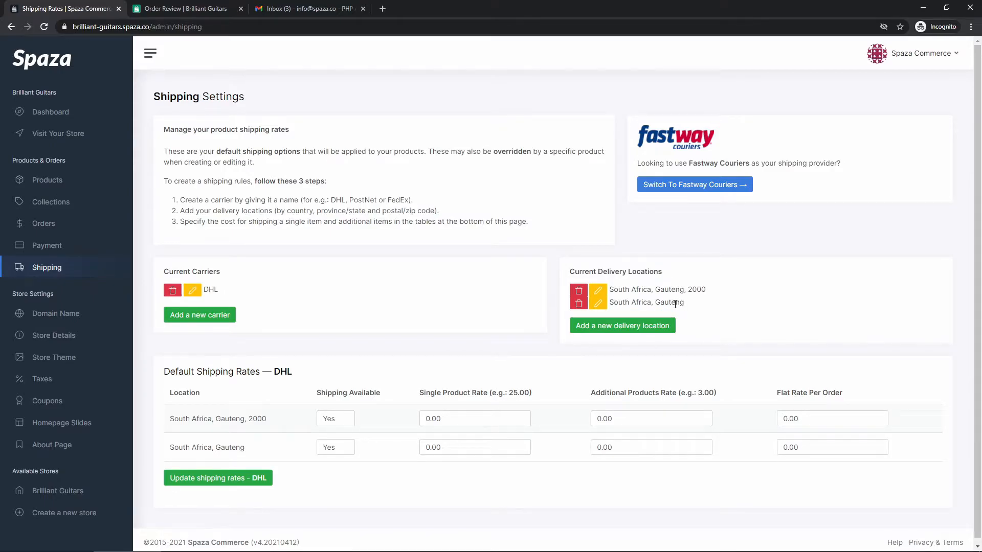
pyautogui.moveTo(700, 309); pyautogui.dragTo(611, 301)
pyautogui.click(611, 300)
pyautogui.moveTo(706, 289); pyautogui.dragTo(658, 288)
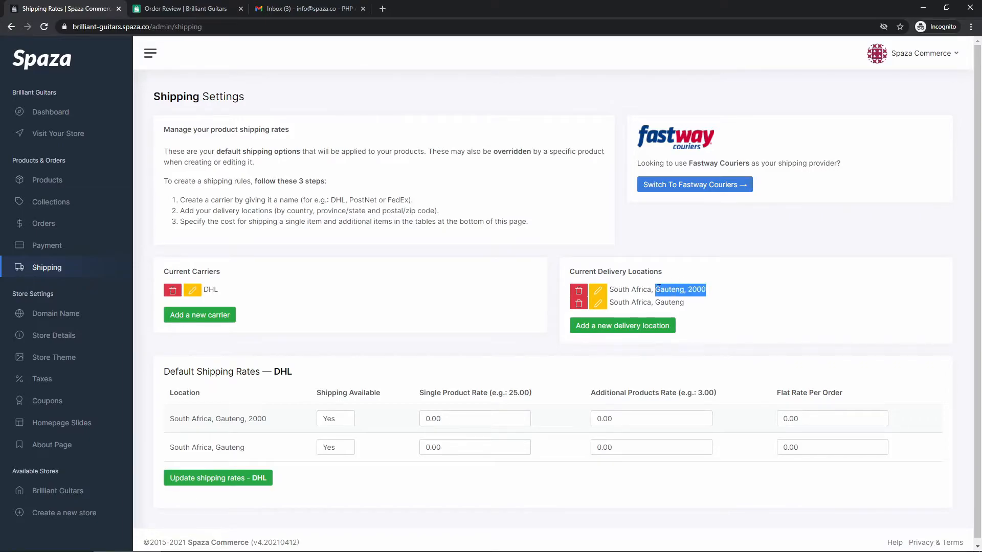
pyautogui.doubleClick(698, 290)
pyautogui.click(667, 305)
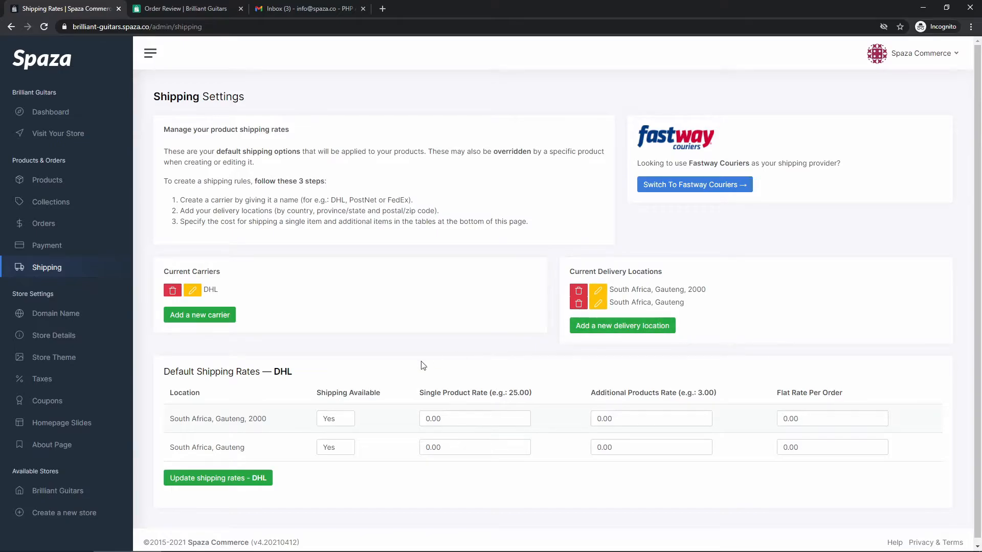
# Review the DHL rates table's Gauteng, 2000 and Gauteng rows.
pyautogui.scroll(-1, 257, 399)
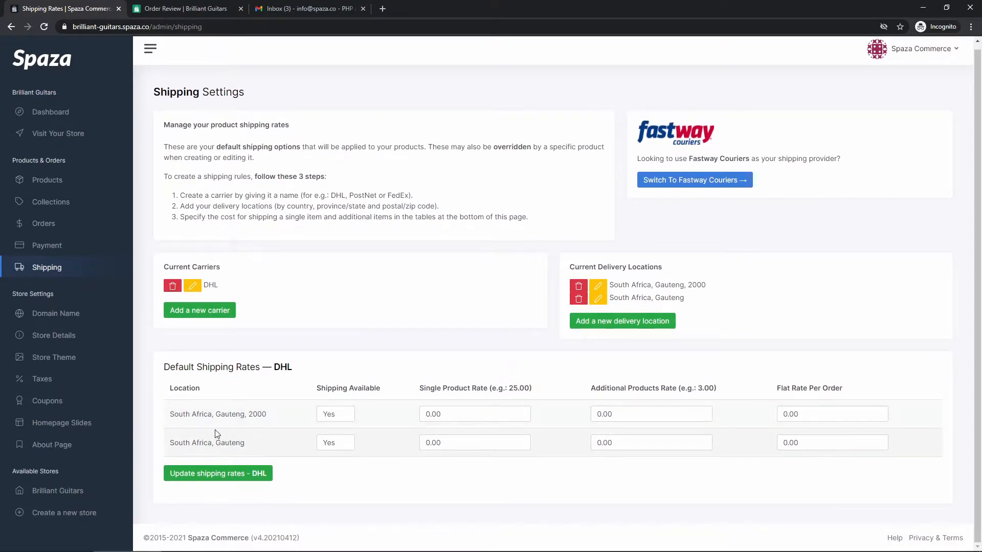
pyautogui.moveTo(169, 415); pyautogui.dragTo(235, 410)
pyautogui.doubleClick(258, 415)
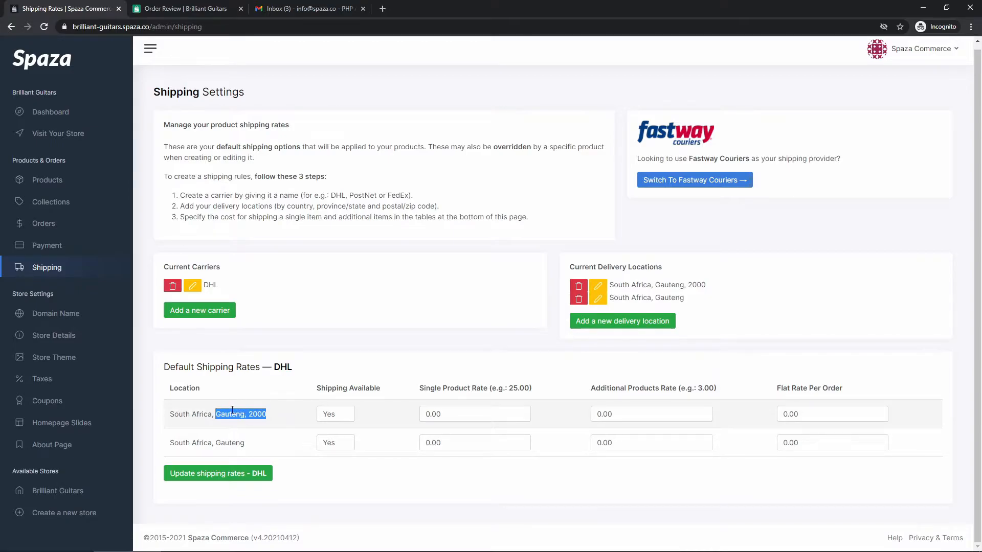
pyautogui.click(235, 452)
pyautogui.moveTo(245, 444); pyautogui.dragTo(216, 443)
pyautogui.click(253, 443)
# Save a South Africa location left at All / Remaining provinces.
pyautogui.click(633, 326)
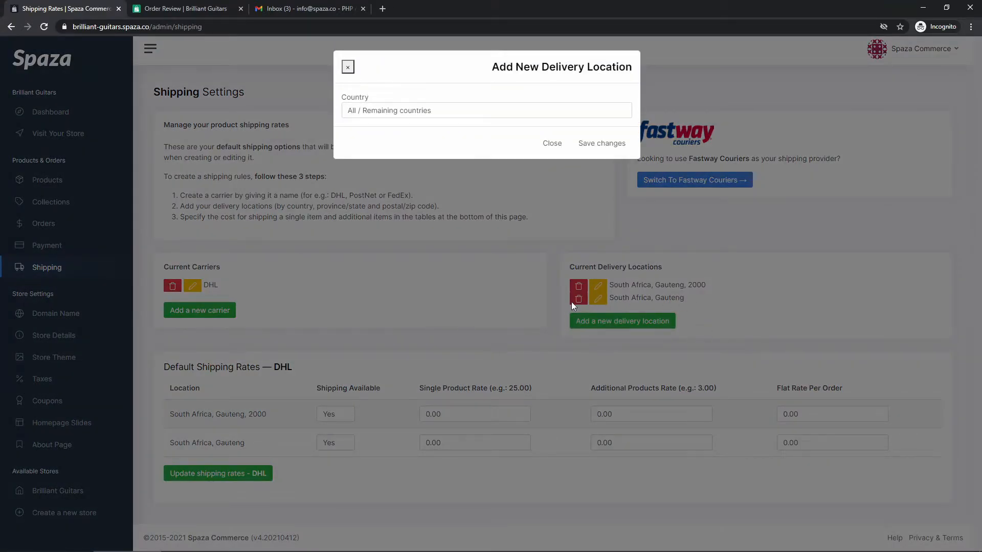
pyautogui.click(388, 112)
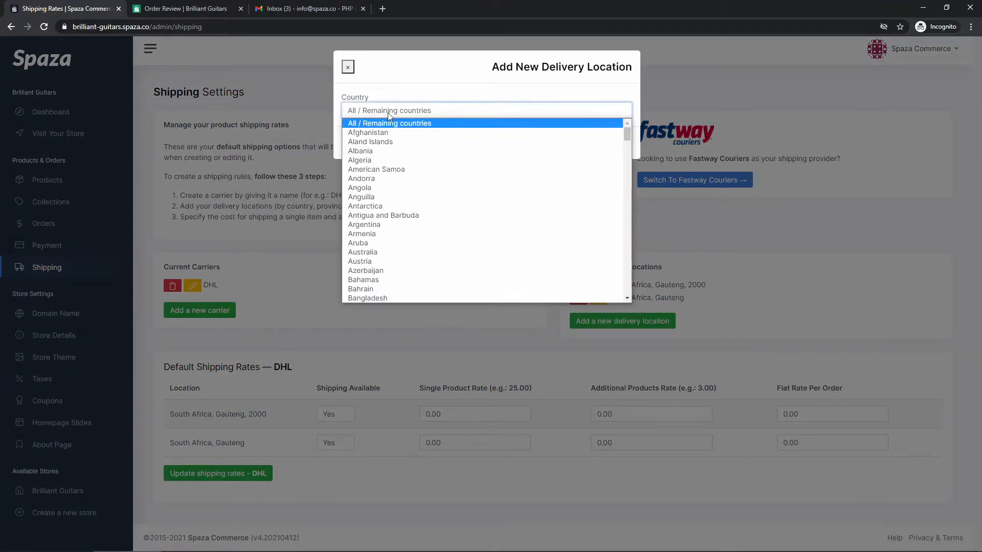
pyautogui.press('s')
pyautogui.scroll(-5, 397, 189)
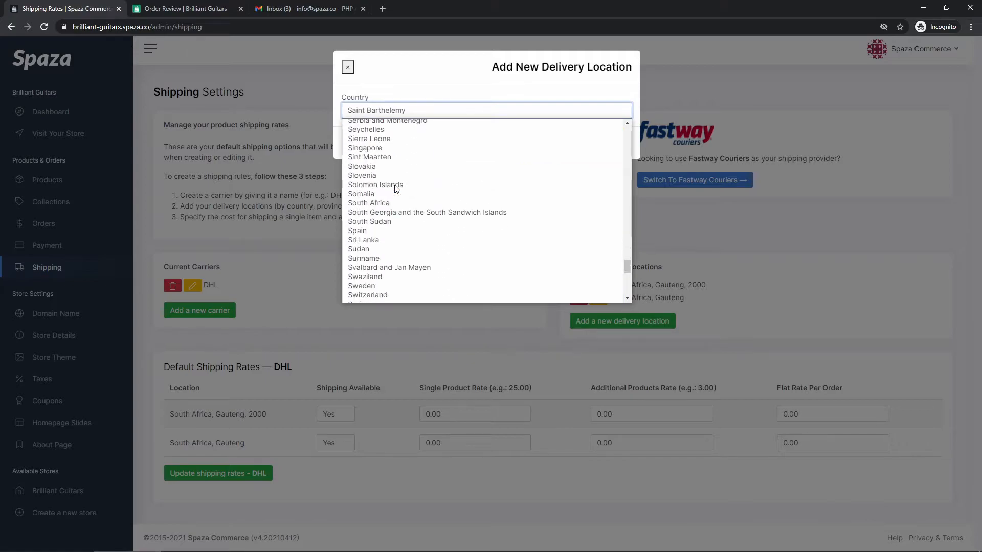
pyautogui.click(390, 202)
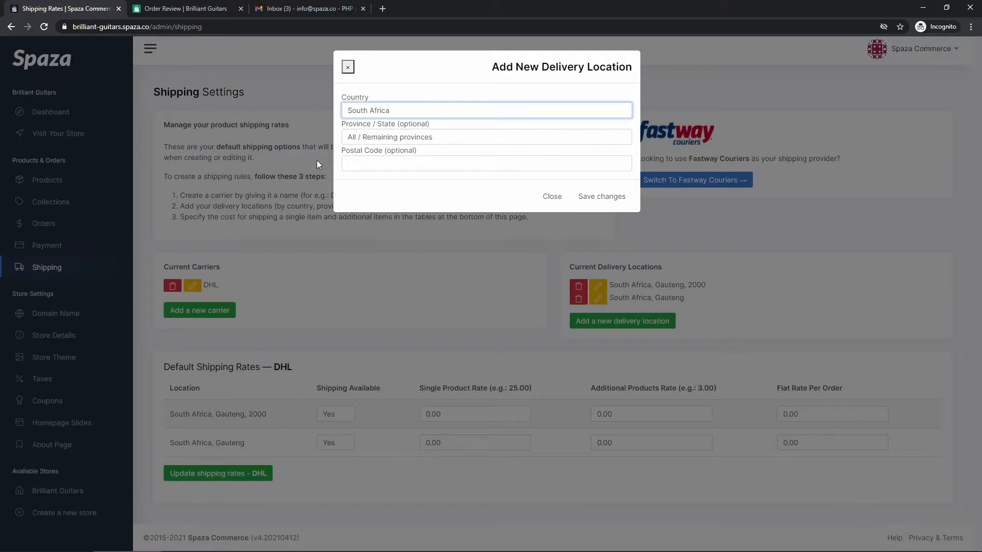
pyautogui.click(594, 200)
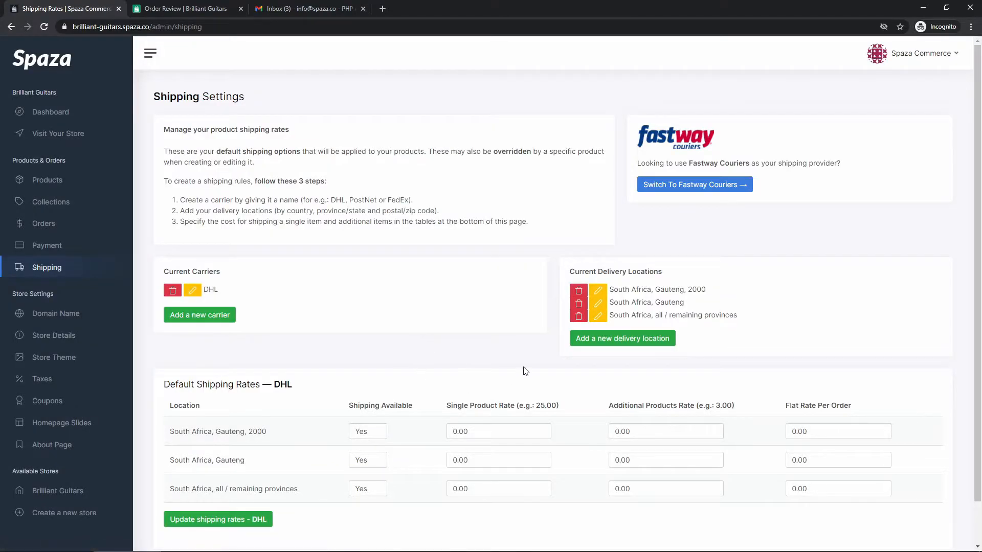
# Review the three South African locations, then start another delivery location form.
pyautogui.moveTo(610, 314); pyautogui.dragTo(739, 320)
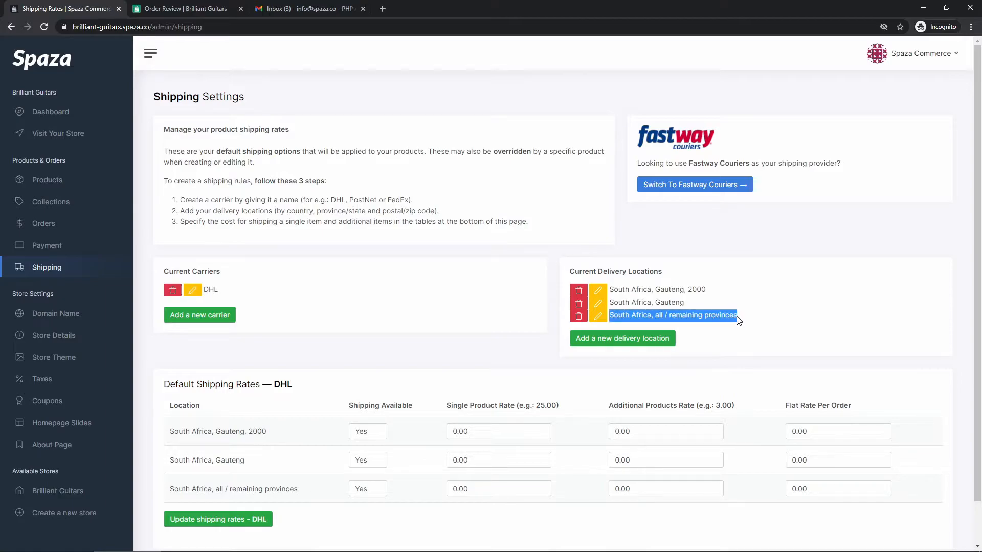
pyautogui.click(738, 320)
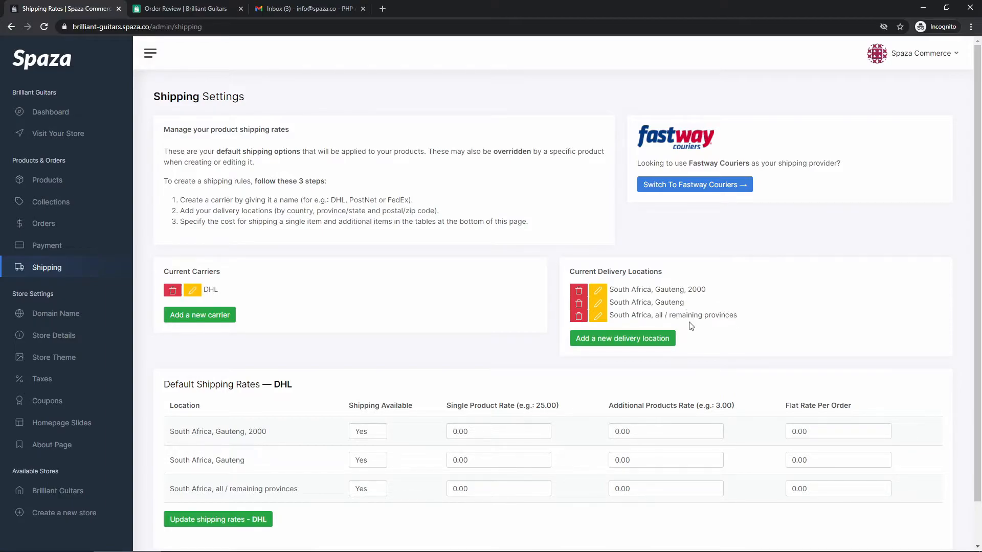
pyautogui.scroll(-1, 450, 331)
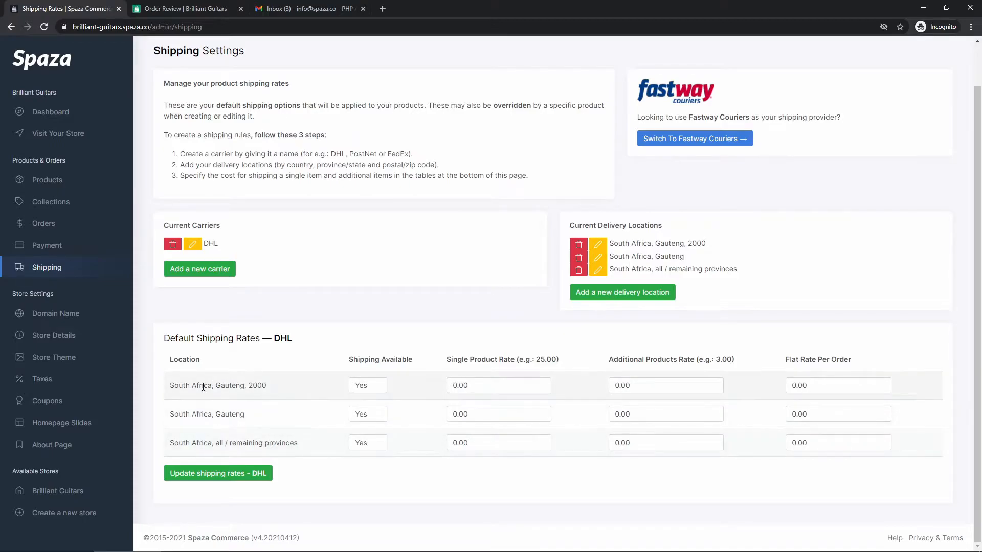
pyautogui.moveTo(227, 388); pyautogui.dragTo(267, 387)
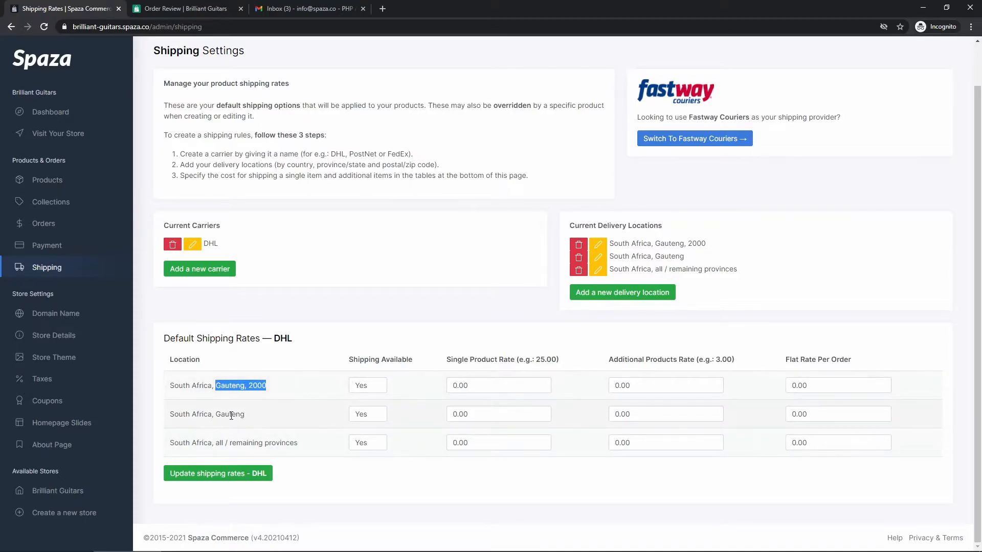
pyautogui.doubleClick(230, 414)
pyautogui.moveTo(307, 447); pyautogui.dragTo(170, 444)
pyautogui.click(173, 444)
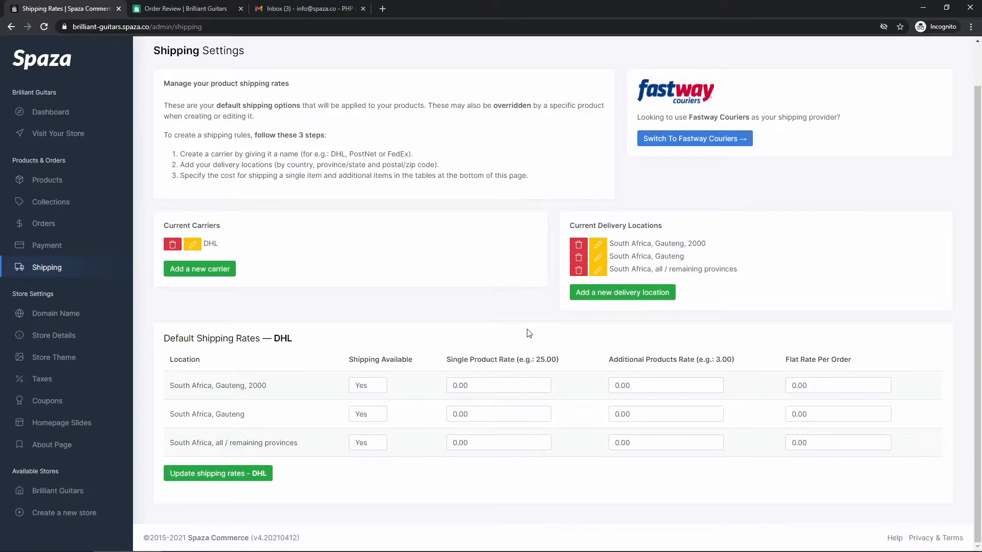
pyautogui.click(615, 300)
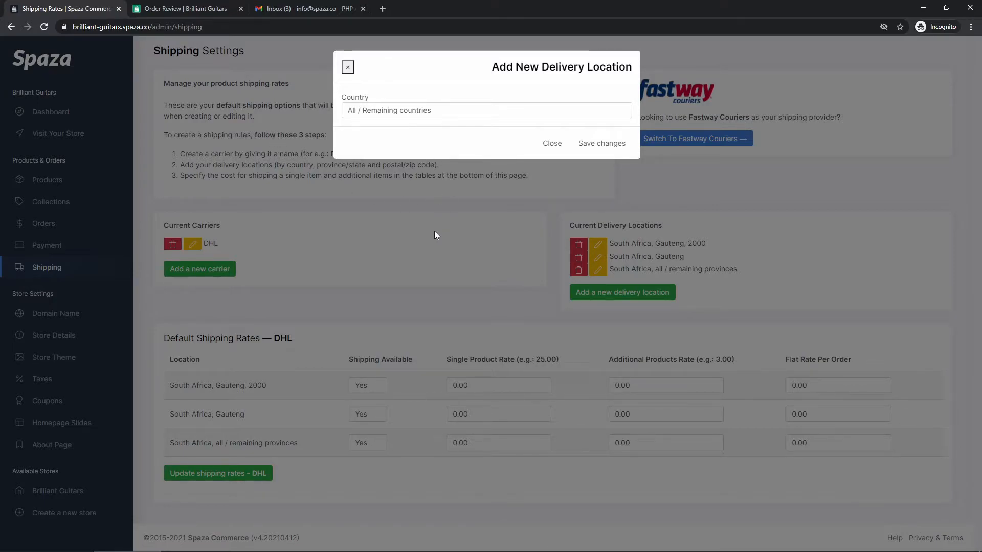
pyautogui.click(413, 113)
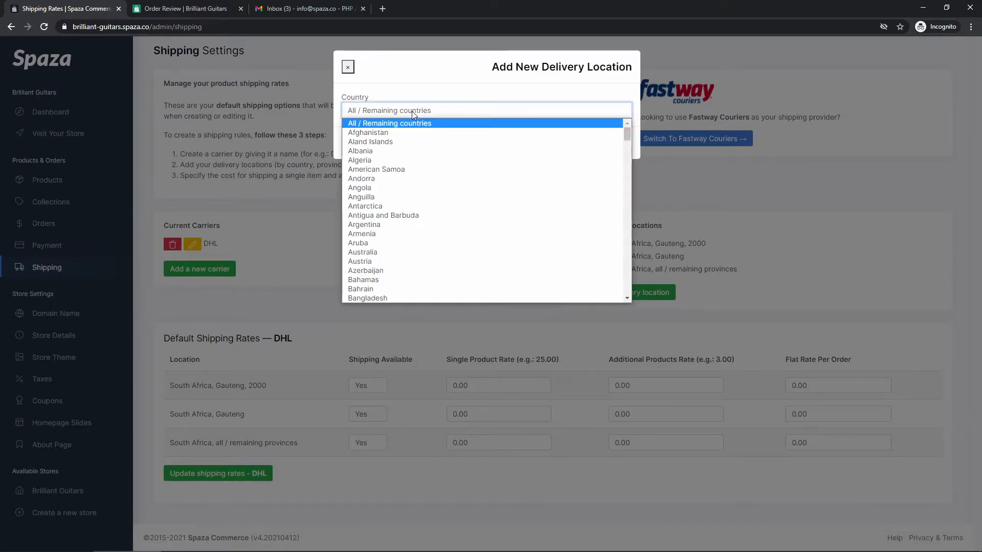
pyautogui.click(411, 111)
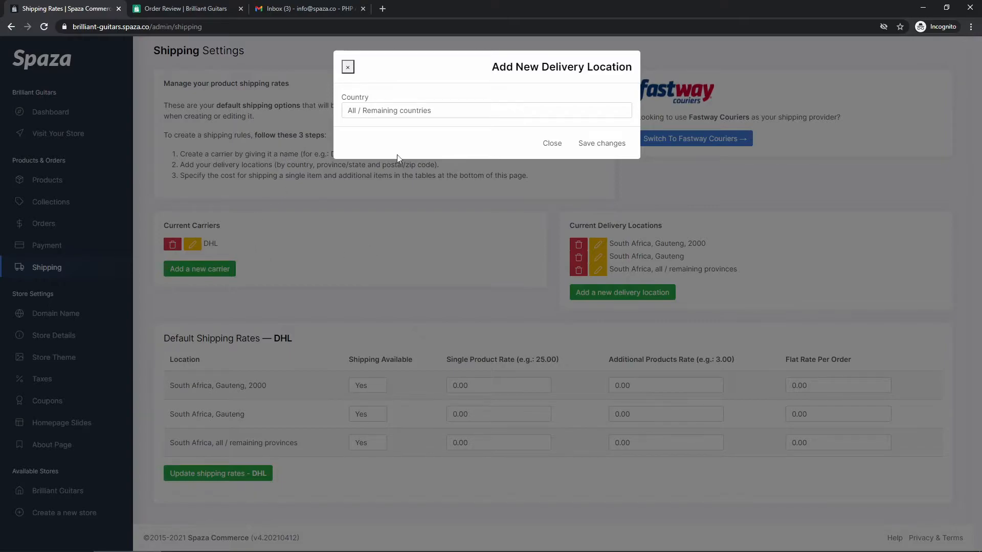
# Save All / Remaining countries as the fourth location and check the DHL rates rows.
pyautogui.click(599, 145)
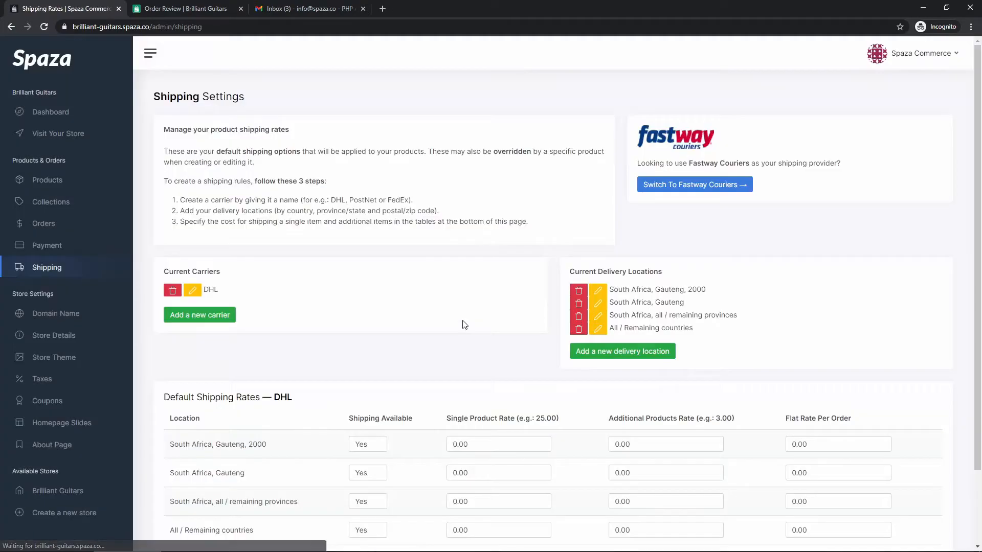
pyautogui.scroll(-2, 696, 322)
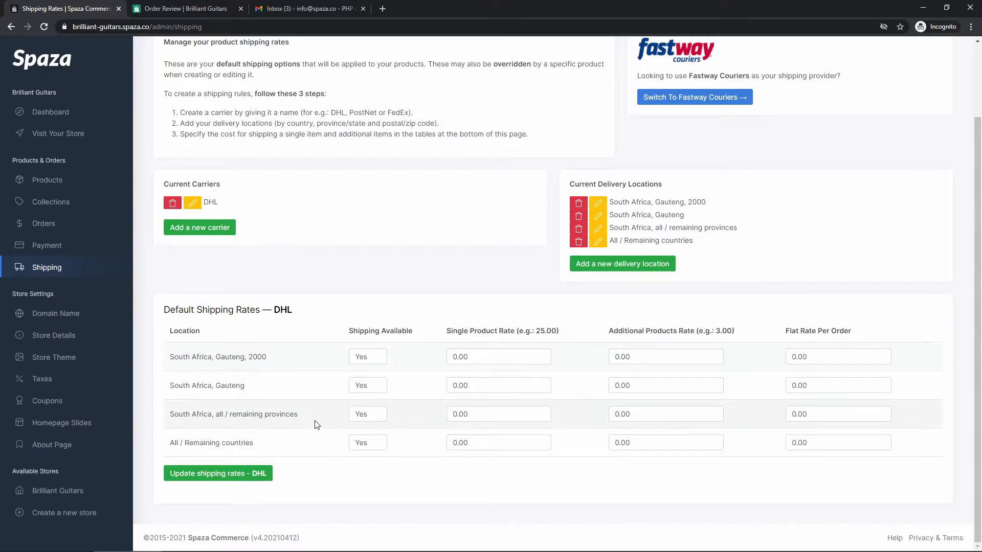
pyautogui.moveTo(296, 312); pyautogui.dragTo(275, 309)
pyautogui.click(276, 309)
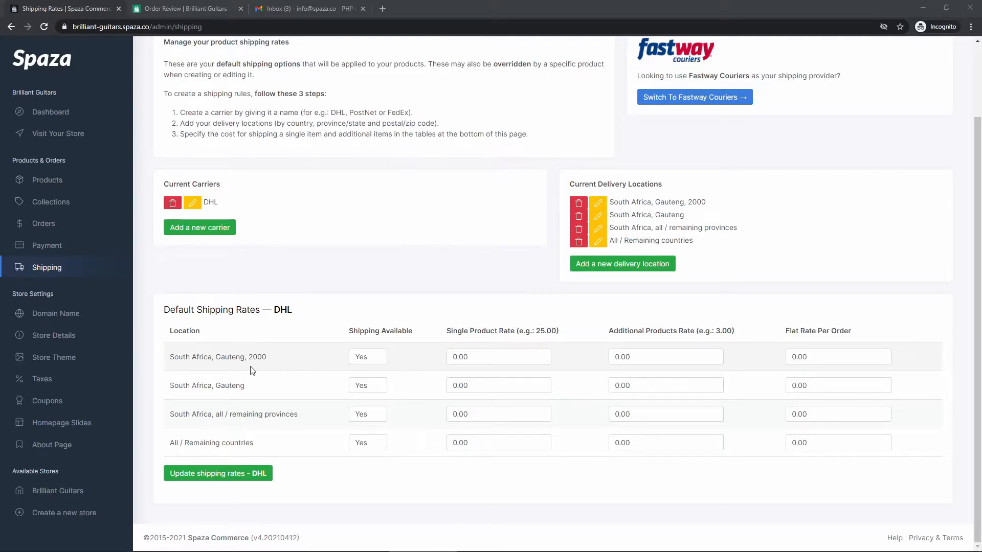
pyautogui.moveTo(268, 357); pyautogui.dragTo(214, 357)
pyautogui.click(220, 358)
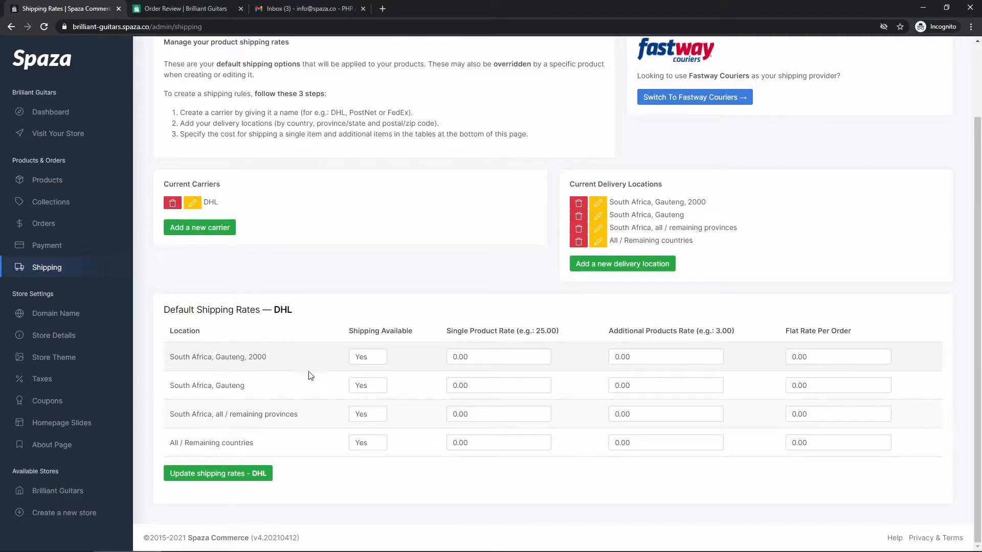
# Give Gauteng, 2000 a DHL single product rate of 50 and additional rate of 10.
pyautogui.click(496, 353)
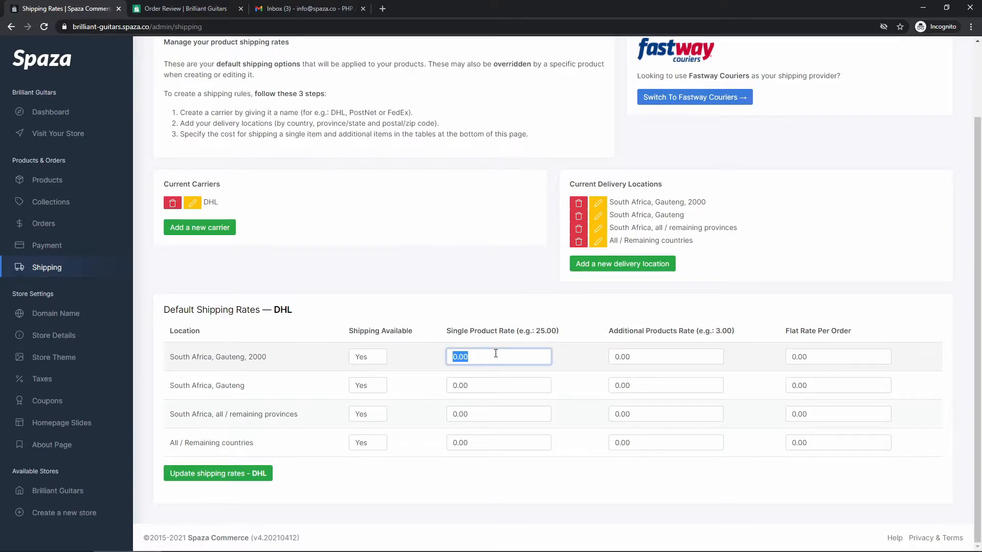
pyautogui.write('50')
pyautogui.press('Tab')
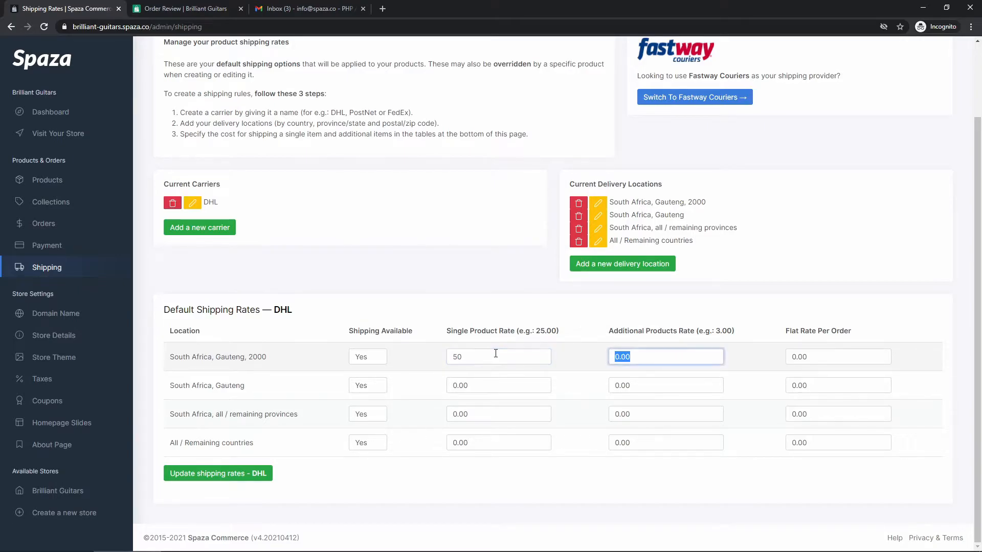
pyautogui.write('10')
pyautogui.click(584, 380)
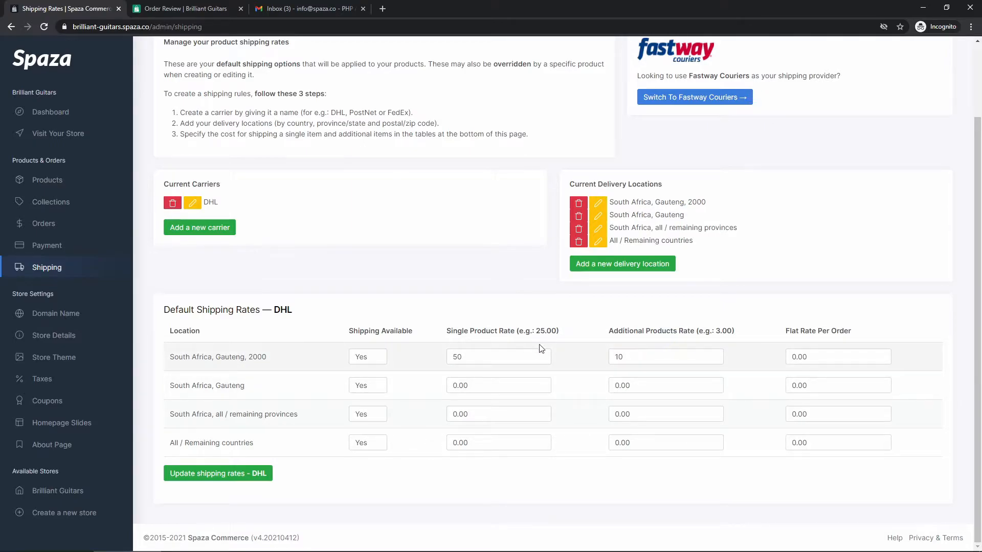
pyautogui.click(809, 353)
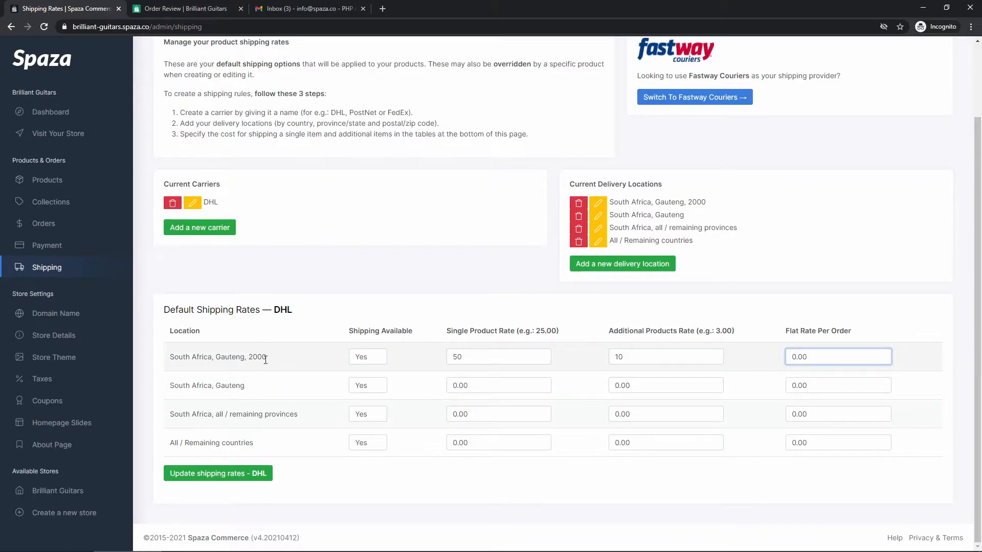
# Give Gauteng a DHL single product rate of 75 and additional rate of 30.
pyautogui.doubleClick(487, 385)
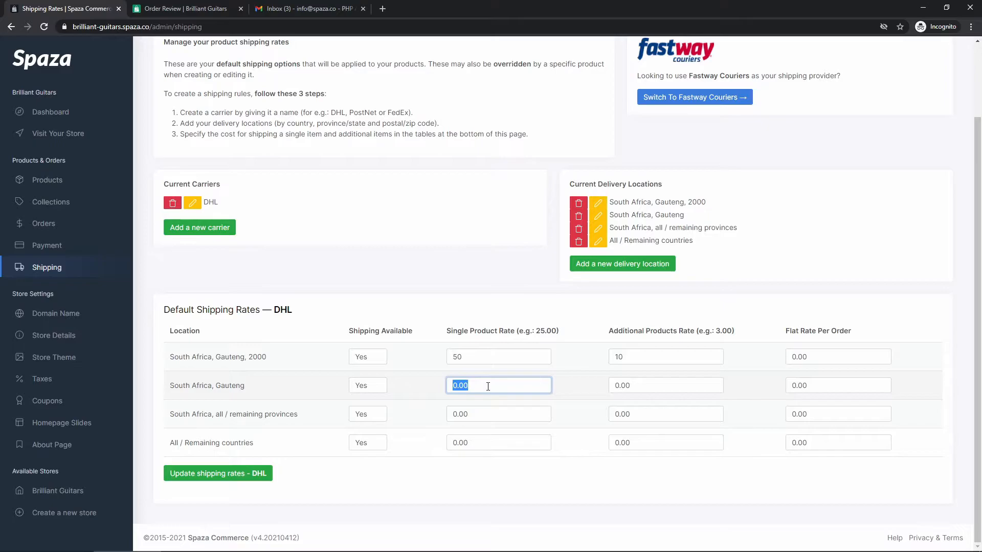
pyautogui.write('75')
pyautogui.press('Tab')
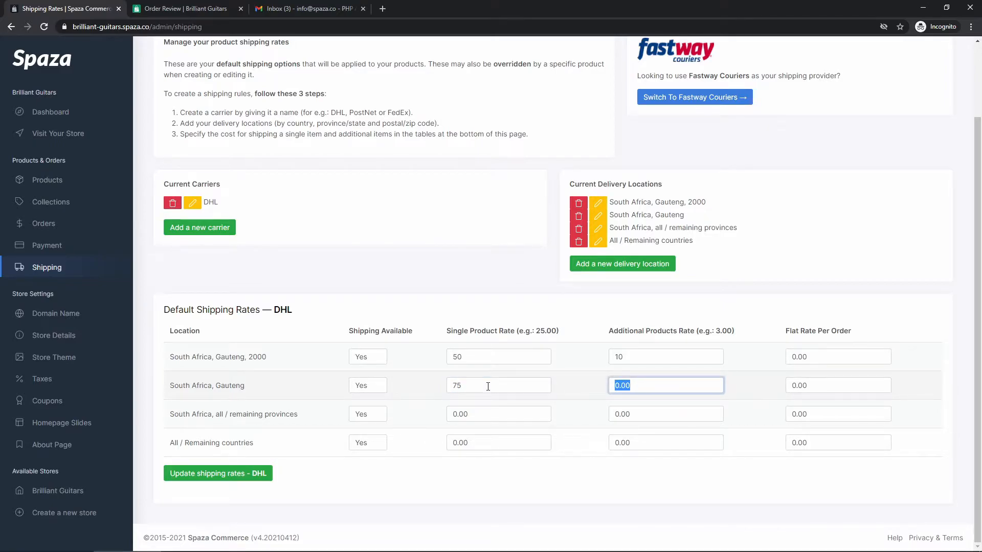
pyautogui.write('30')
pyautogui.click(758, 389)
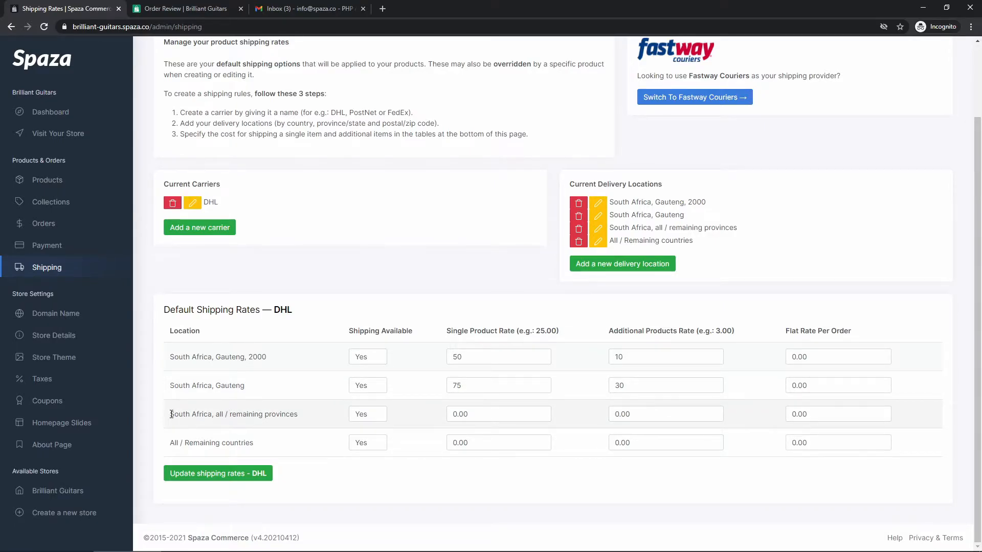
# Give DHL's remaining provinces rates of 100 single, 50 additional and 50 flat per order.
pyautogui.moveTo(299, 414); pyautogui.dragTo(216, 413)
pyautogui.click(219, 412)
pyautogui.doubleClick(488, 413)
pyautogui.write('100')
pyautogui.press('Tab')
pyautogui.write('50')
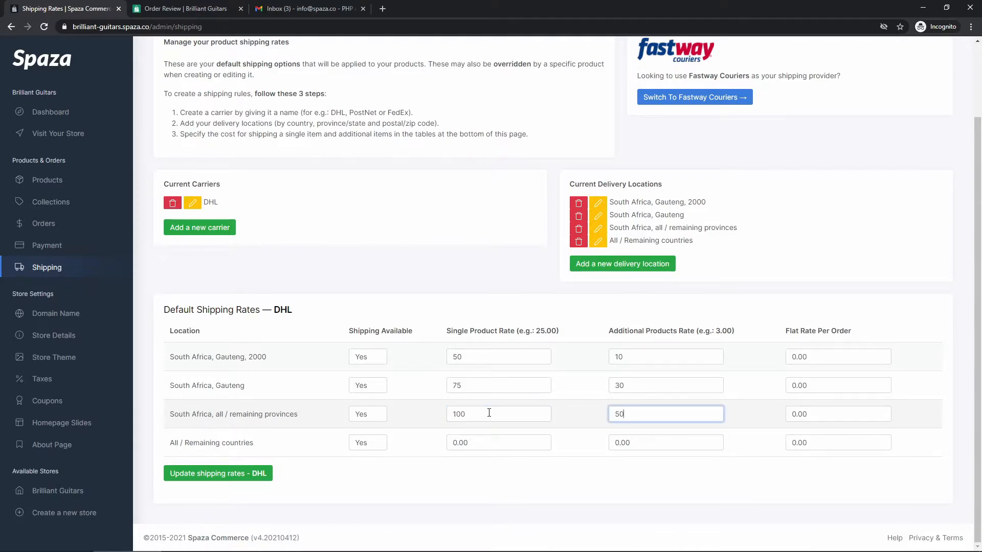
pyautogui.press('Tab')
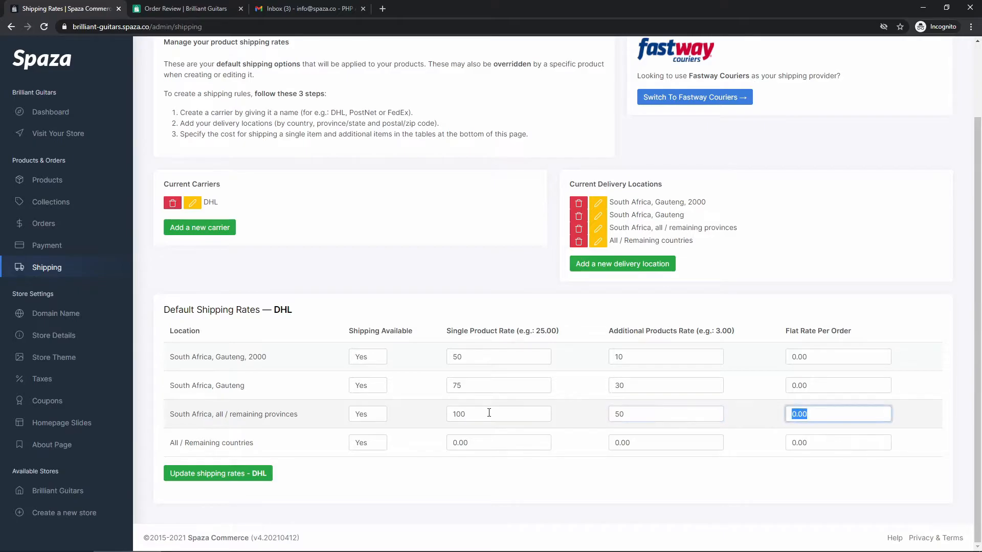
pyautogui.write('50')
pyautogui.click(491, 468)
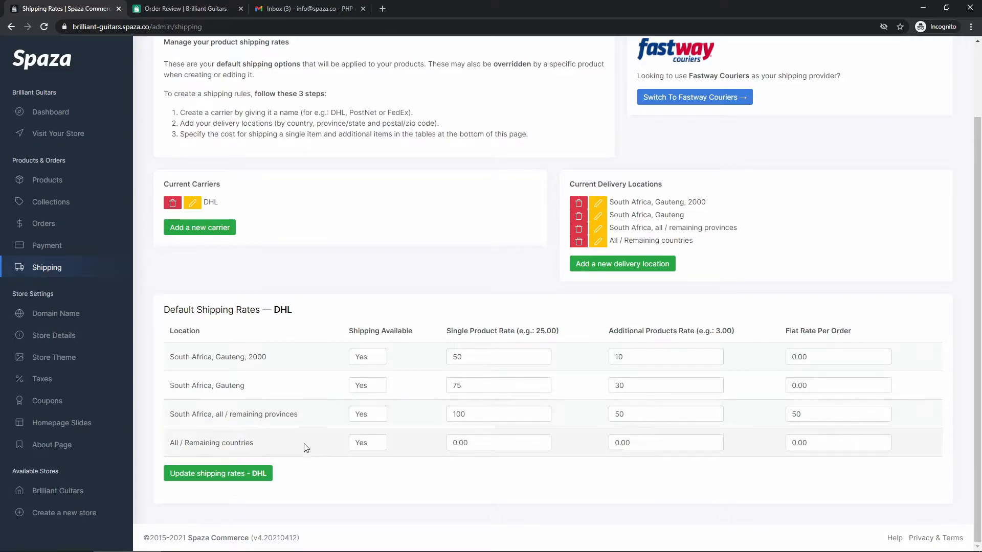
# Set a 500 flat rate per order for DHL's All / Remaining countries.
pyautogui.moveTo(171, 442); pyautogui.dragTo(255, 443)
pyautogui.click(264, 445)
pyautogui.click(479, 448)
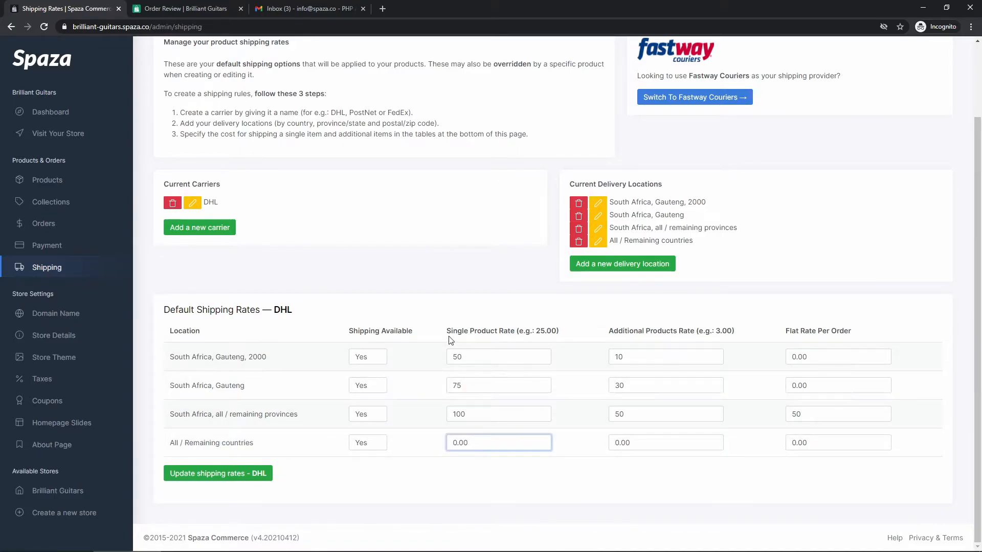
pyautogui.click(641, 442)
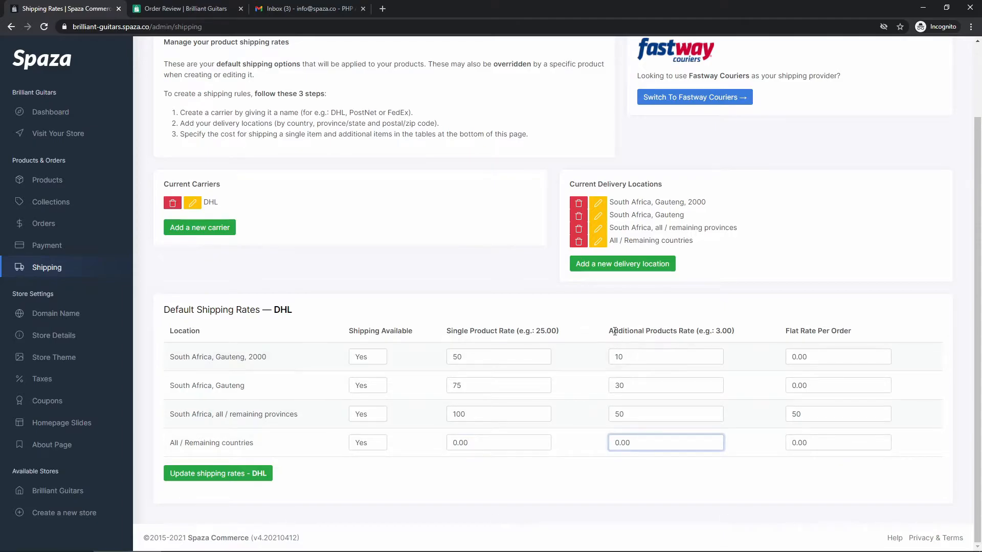
pyautogui.doubleClick(819, 445)
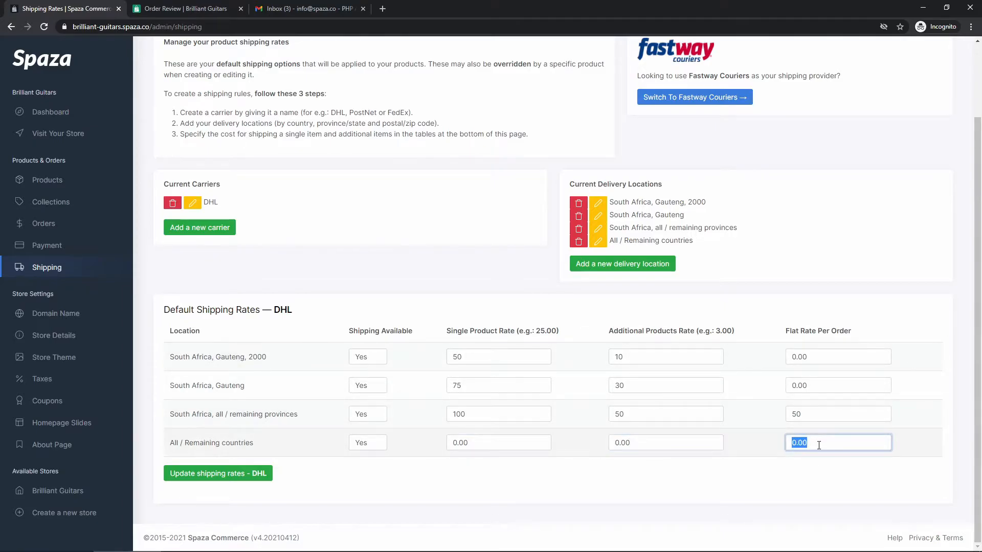
pyautogui.write('500')
pyautogui.click(702, 482)
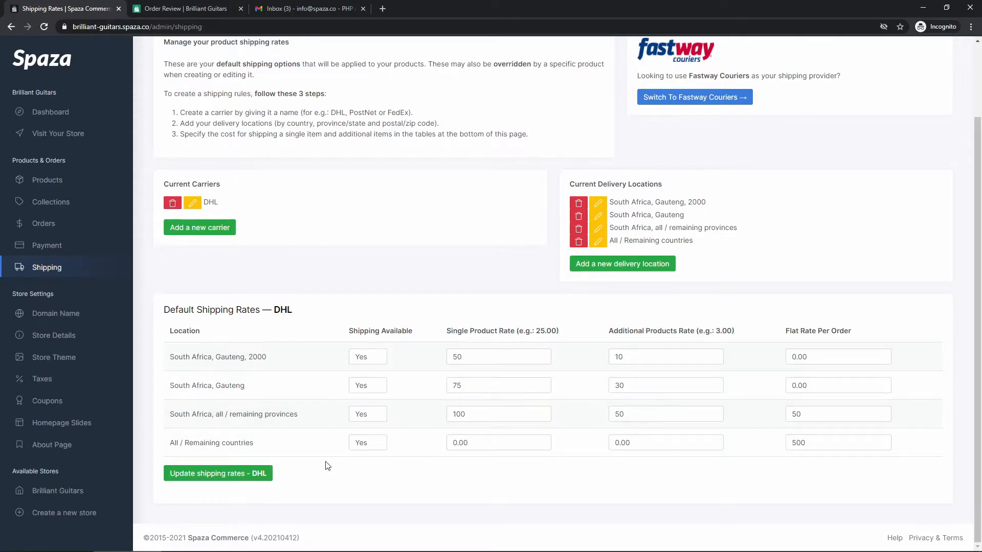
# Save the DHL shipping rates and review the Current Carriers section below them.
pyautogui.click(208, 474)
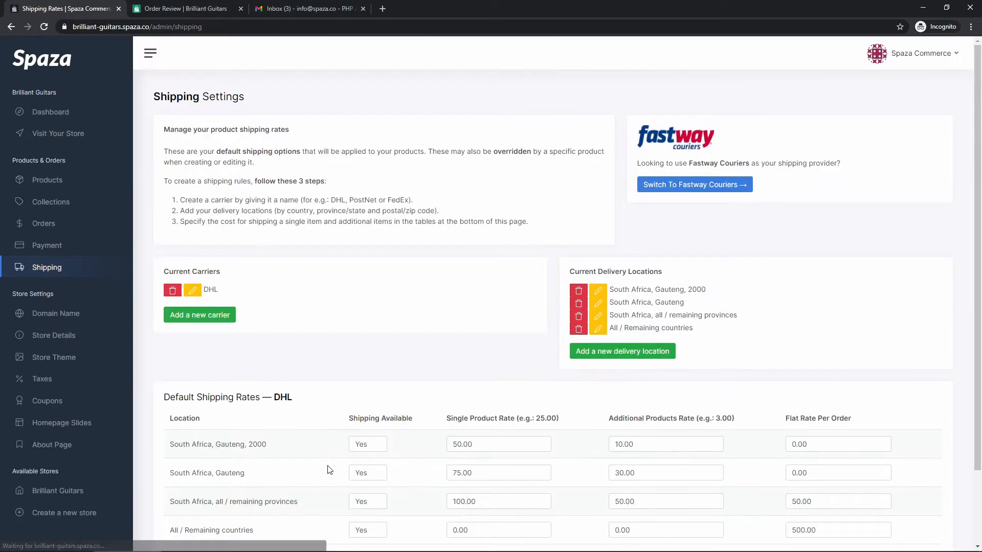
pyautogui.scroll(-2, 302, 434)
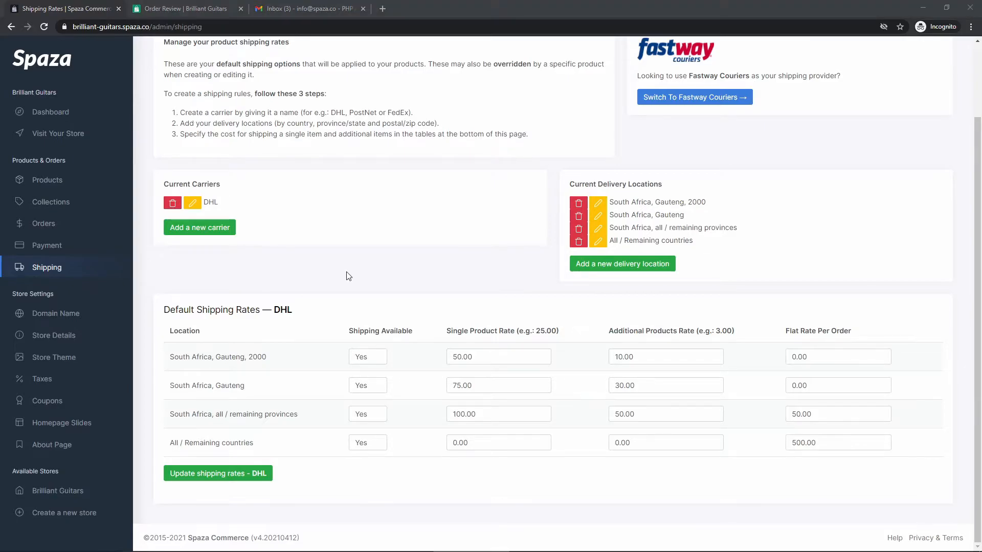
pyautogui.moveTo(164, 184); pyautogui.dragTo(239, 187)
pyautogui.click(246, 200)
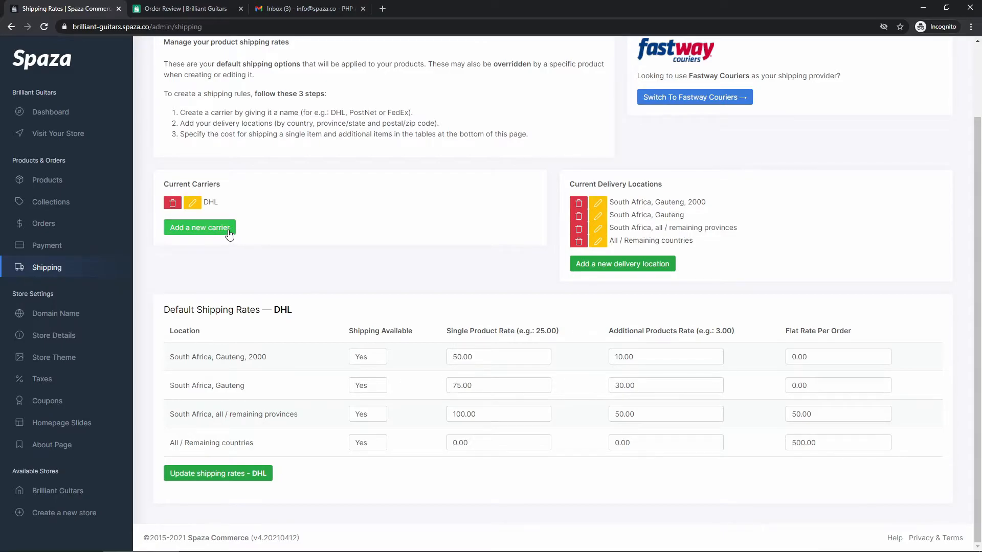
# Add a new carrier named FedEx and save it to the carrier list.
pyautogui.click(200, 231)
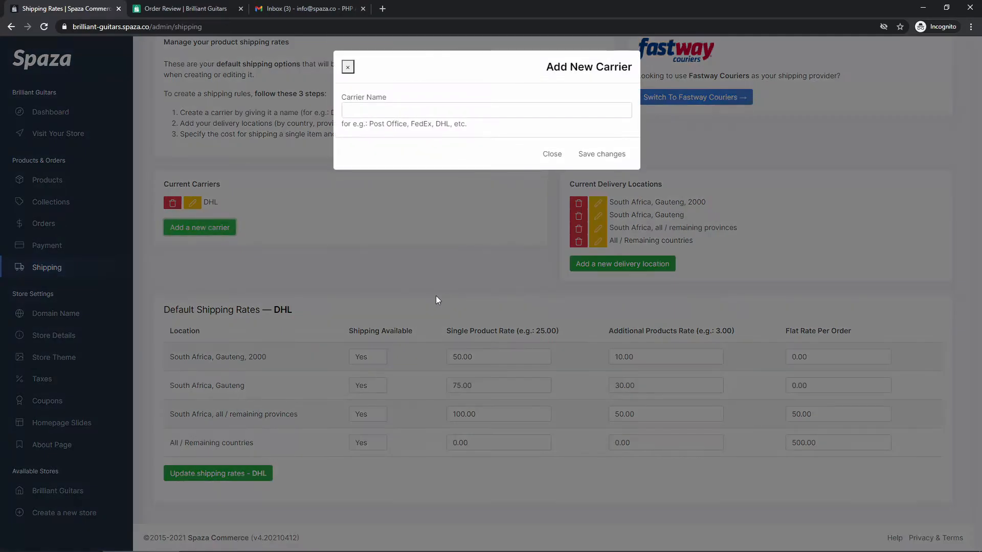
pyautogui.click(424, 110)
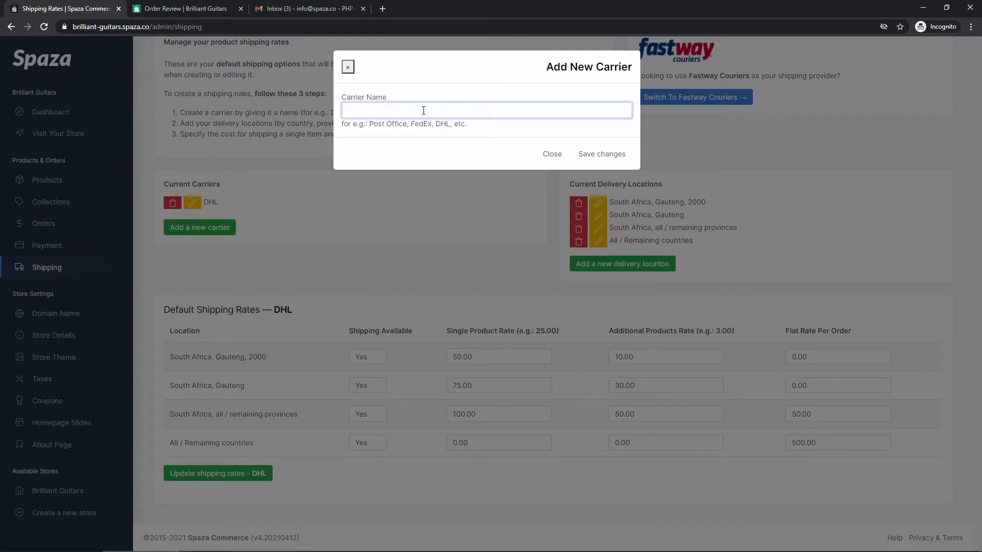
pyautogui.write('FedEX')
pyautogui.press('BackSpace')
pyautogui.write('x')
pyautogui.click(598, 155)
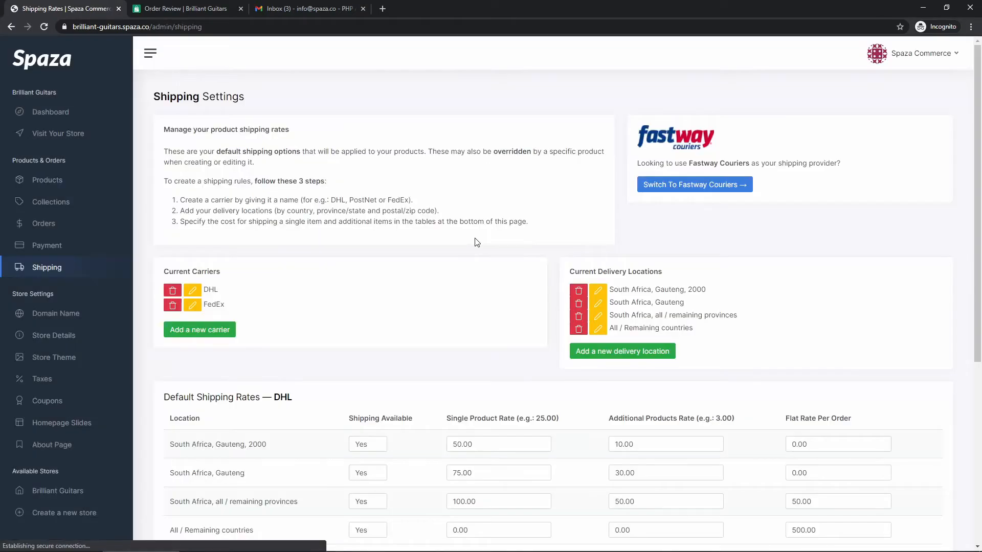
pyautogui.moveTo(228, 305); pyautogui.dragTo(204, 304)
pyautogui.click(205, 304)
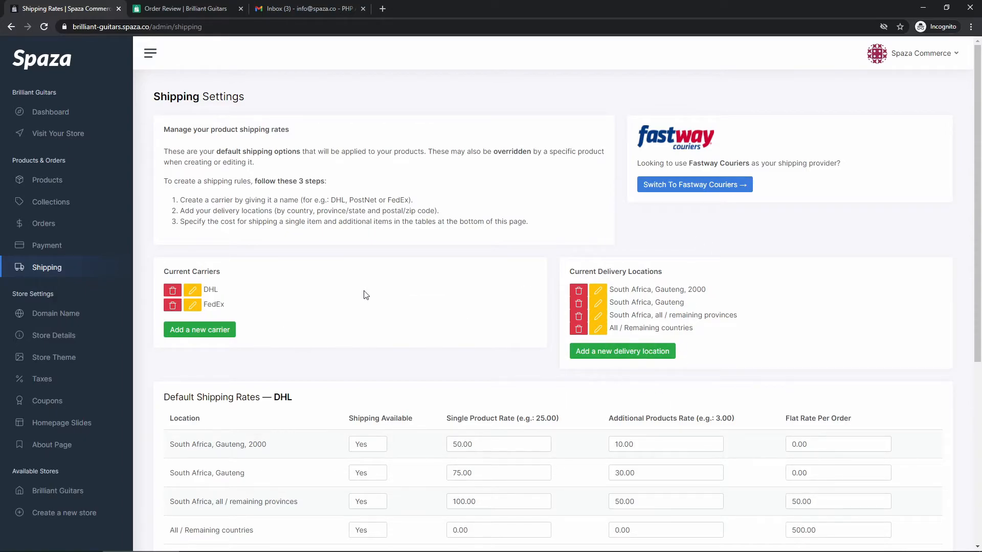
# Scroll down to compare the DHL and FedEx rates tables.
pyautogui.scroll(-3, 324, 281)
pyautogui.scroll(-3, 324, 280)
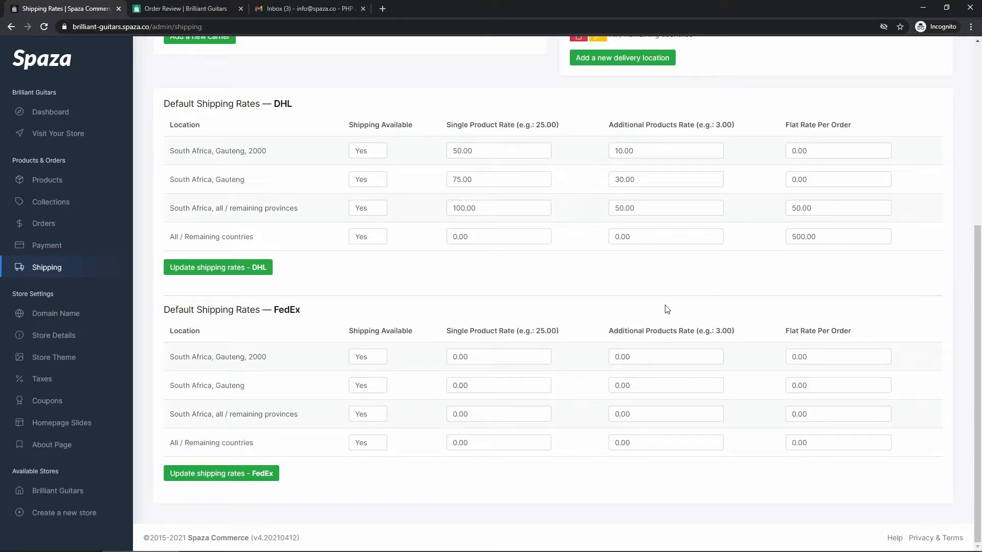
pyautogui.moveTo(303, 105); pyautogui.dragTo(258, 106)
pyautogui.moveTo(303, 310); pyautogui.dragTo(266, 315)
pyautogui.click(344, 320)
pyautogui.moveTo(303, 310); pyautogui.dragTo(274, 310)
pyautogui.click(274, 310)
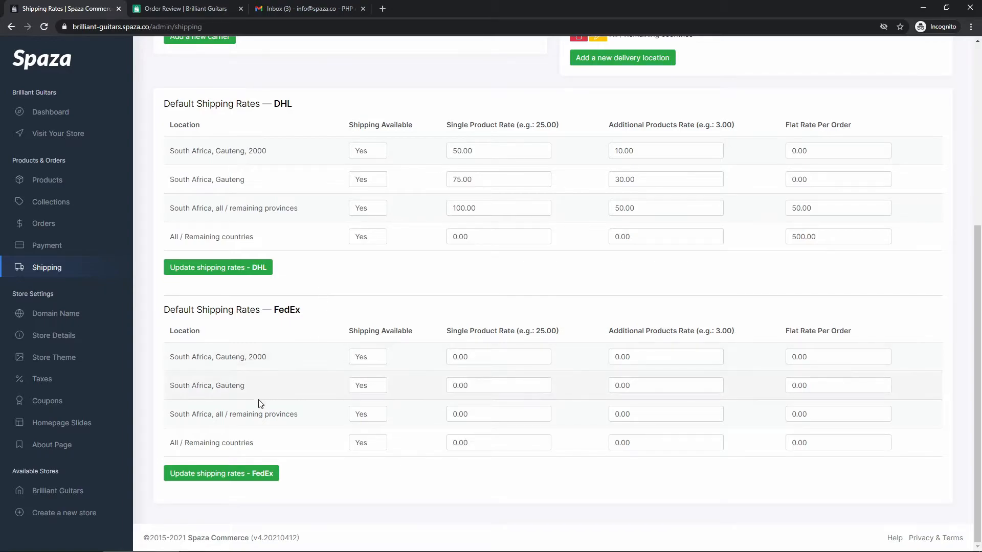
pyautogui.moveTo(259, 444); pyautogui.dragTo(171, 443)
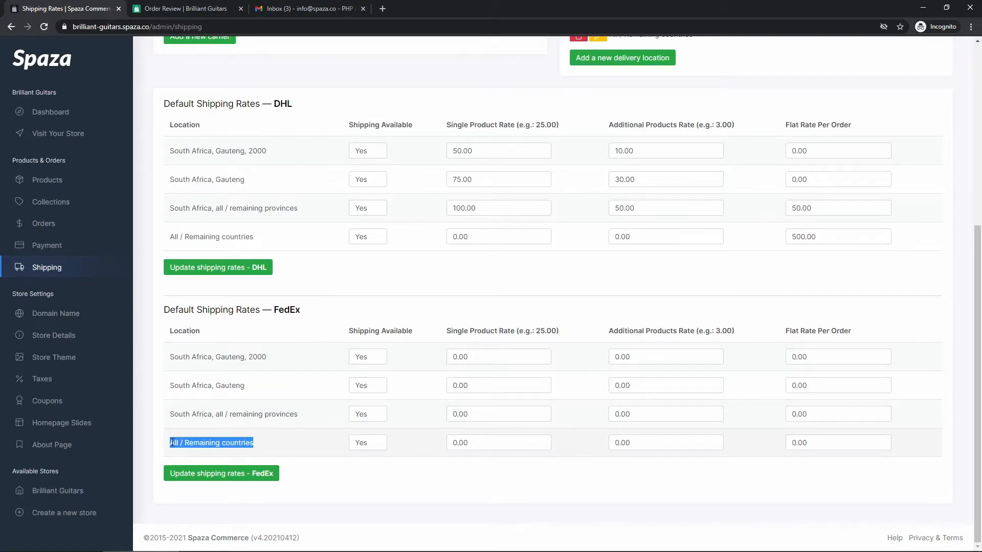
pyautogui.click(171, 442)
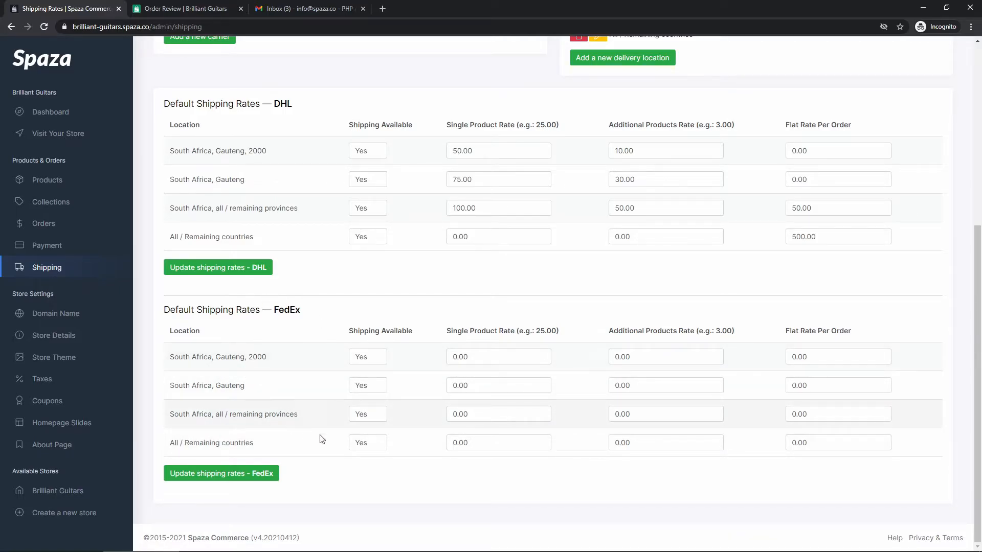
pyautogui.click(380, 443)
pyautogui.click(381, 443)
# Price FedEx Gauteng, 2000 at 25 single / 5 additional and Gauteng at 35 / 15.
pyautogui.doubleClick(490, 357)
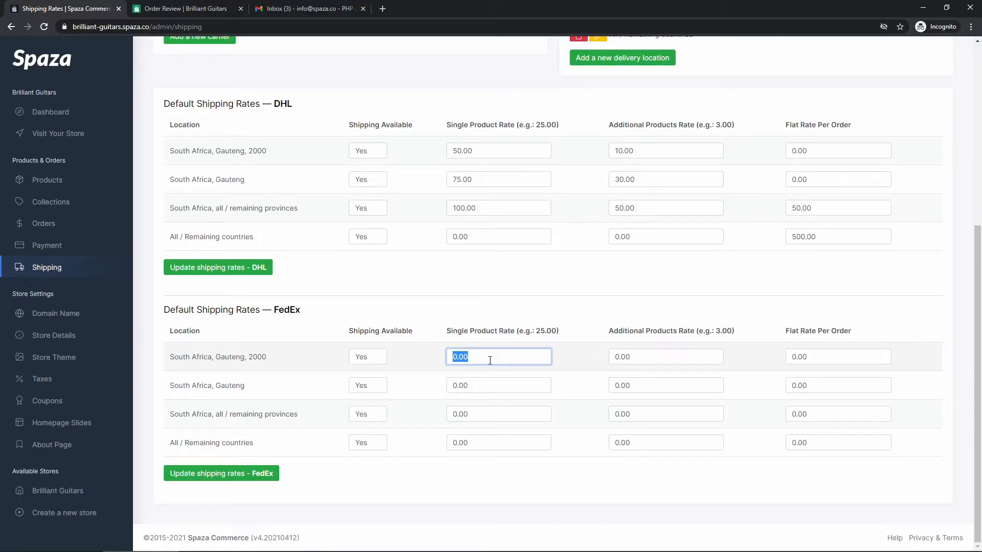
pyautogui.write('25')
pyautogui.press('Tab')
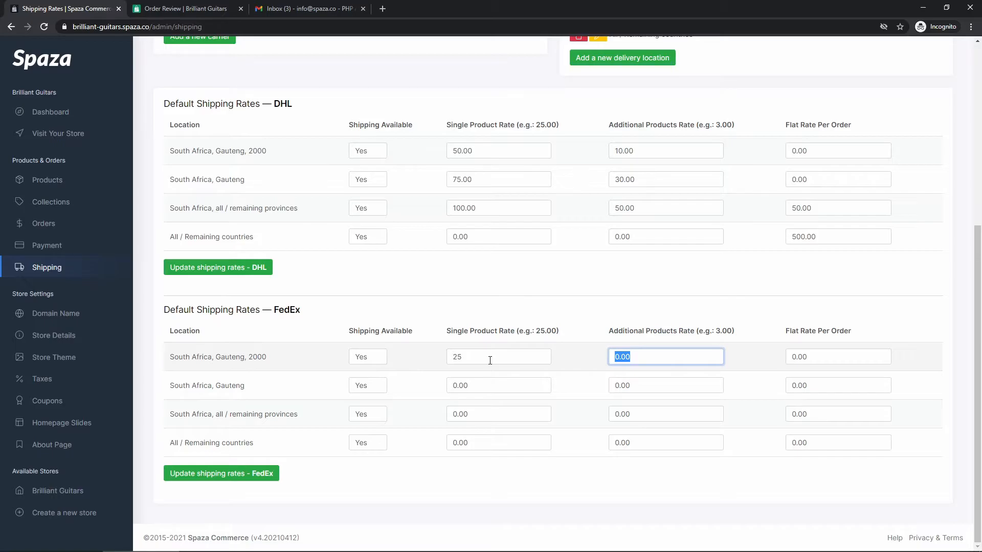
pyautogui.write('5')
pyautogui.press('Tab')
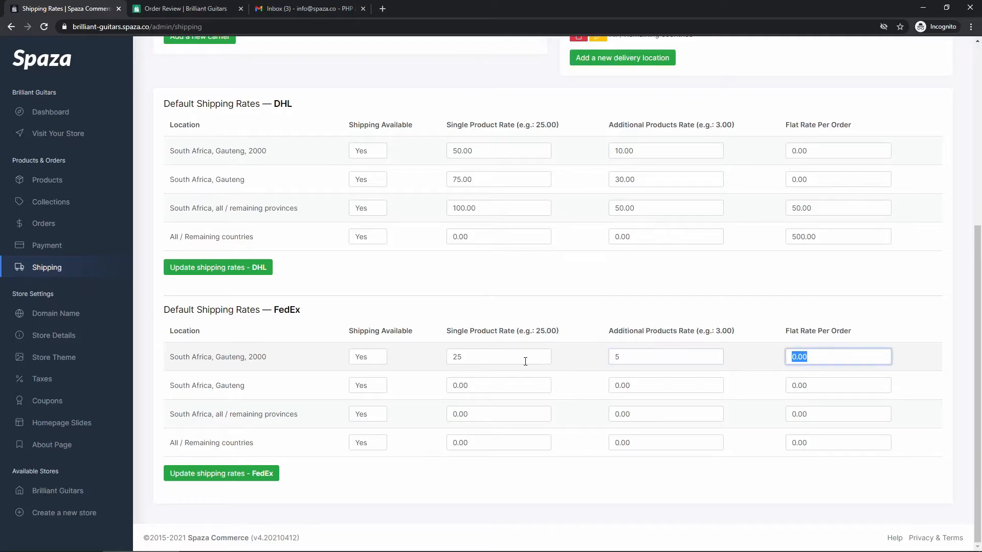
pyautogui.click(493, 384)
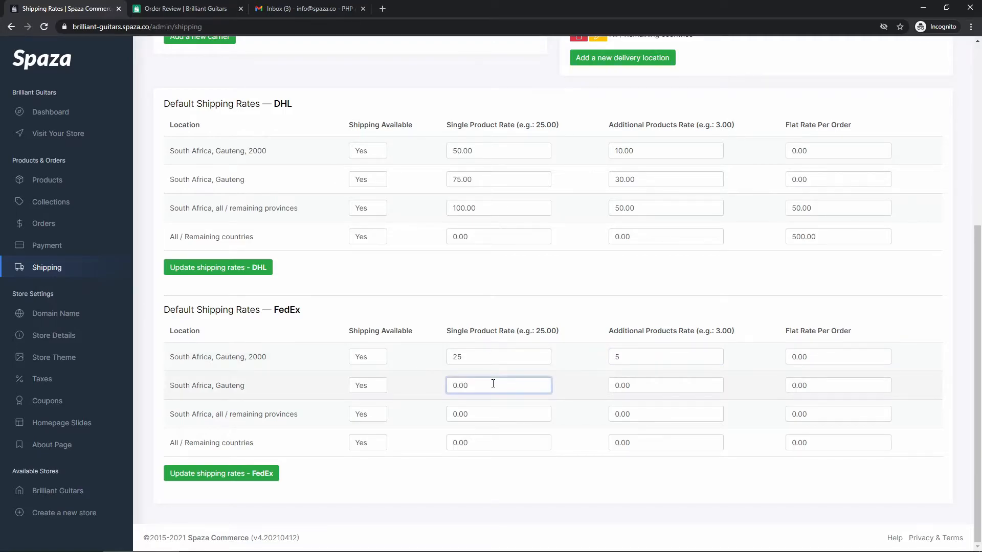
pyautogui.doubleClick(493, 384)
pyautogui.write('35')
pyautogui.press('Tab')
pyautogui.write('15')
pyautogui.press('Tab')
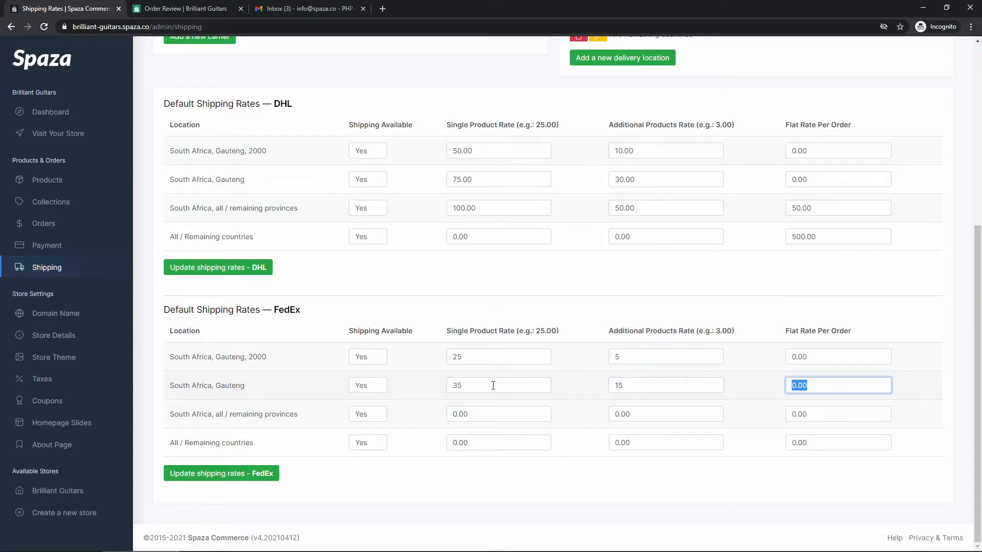
# Price FedEx remaining provinces at 50 single, 25 additional and a 25 flat rate.
pyautogui.click(487, 412)
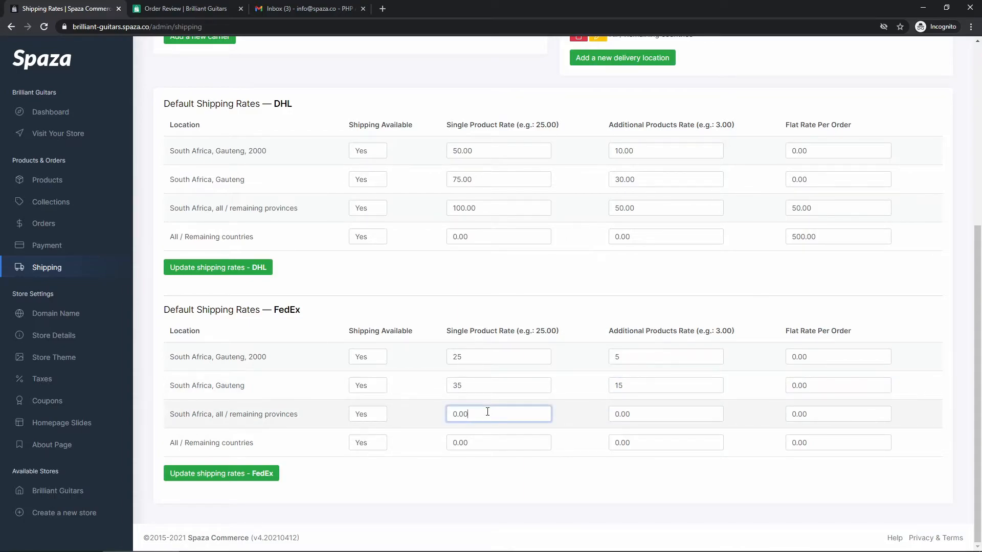
pyautogui.doubleClick(487, 412)
pyautogui.write('50')
pyautogui.press('Tab')
pyautogui.write('2')
pyautogui.press('Tab')
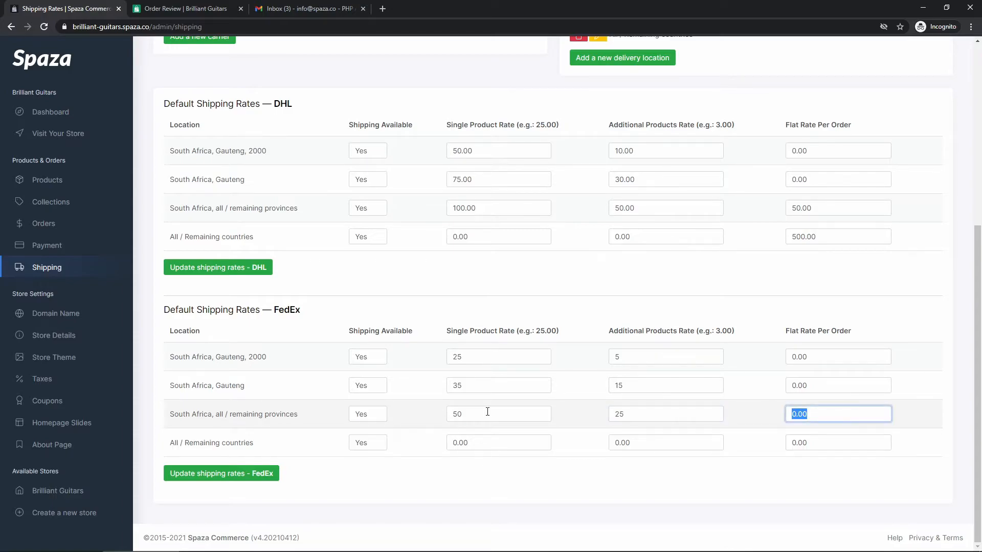
pyautogui.write('25')
pyautogui.click(508, 478)
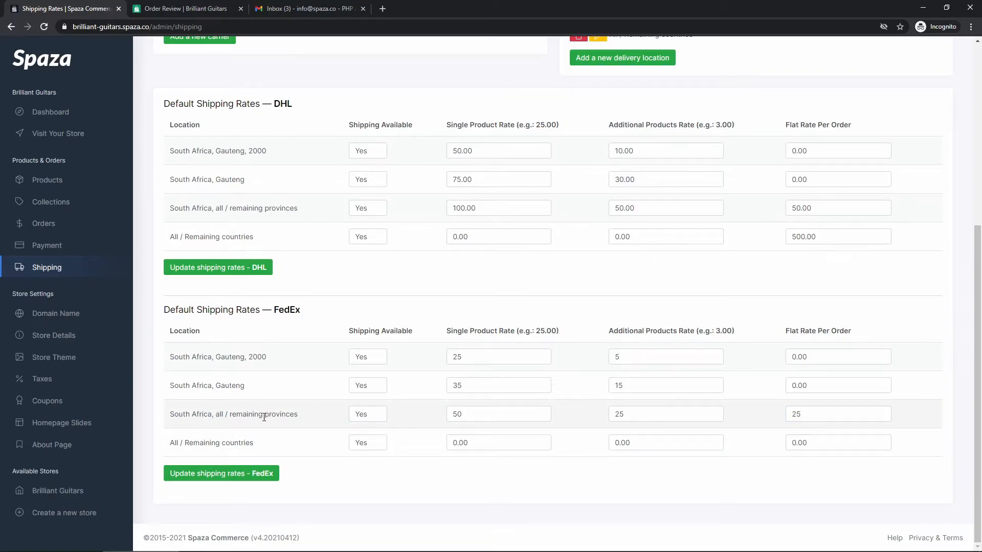
pyautogui.moveTo(276, 443); pyautogui.dragTo(172, 446)
pyautogui.click(191, 442)
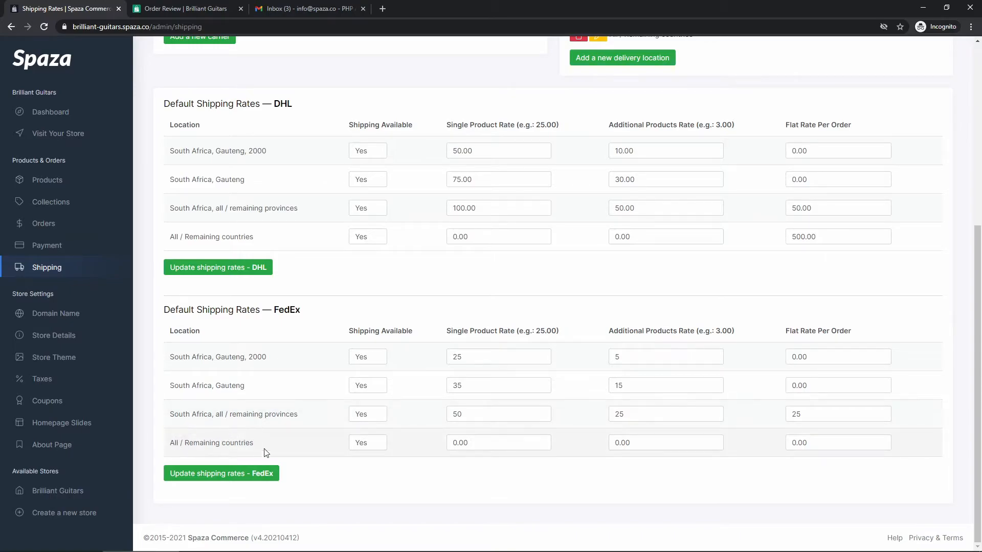
# Set FedEx Shipping Available to No for All / Remaining countries.
pyautogui.moveTo(303, 313); pyautogui.dragTo(274, 313)
pyautogui.click(275, 313)
pyautogui.click(369, 444)
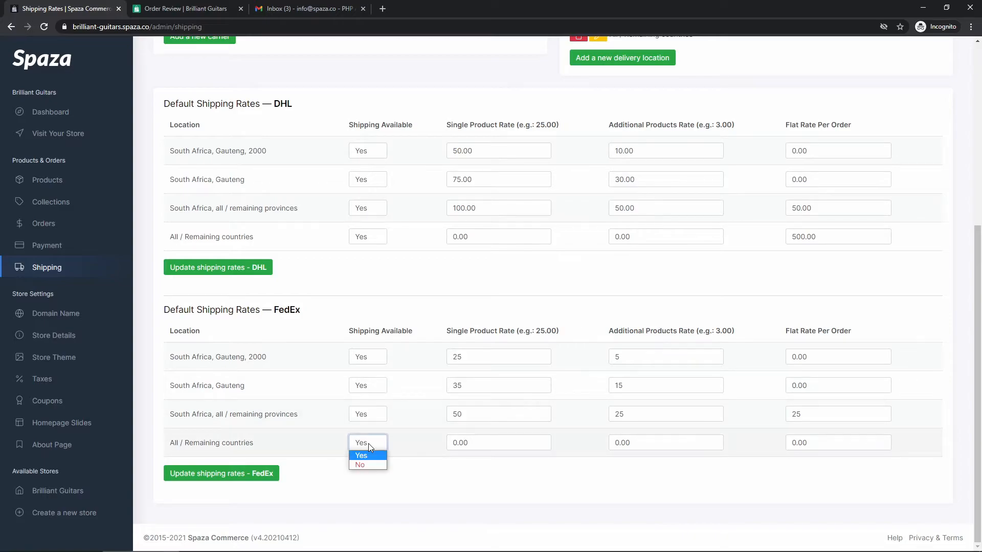
pyautogui.click(367, 463)
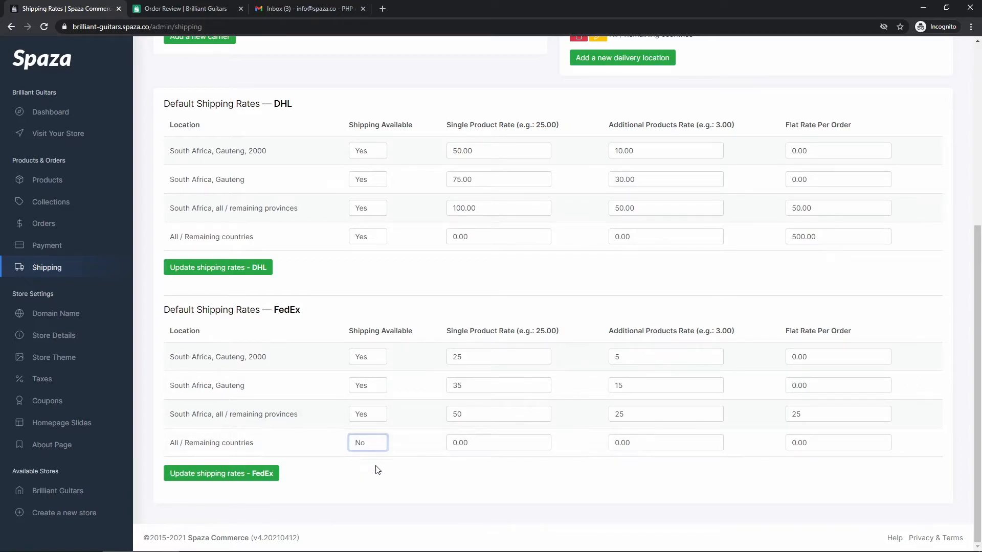
pyautogui.click(372, 472)
# Save the FedEx shipping rates and check the All / Remaining countries row.
pyautogui.click(220, 475)
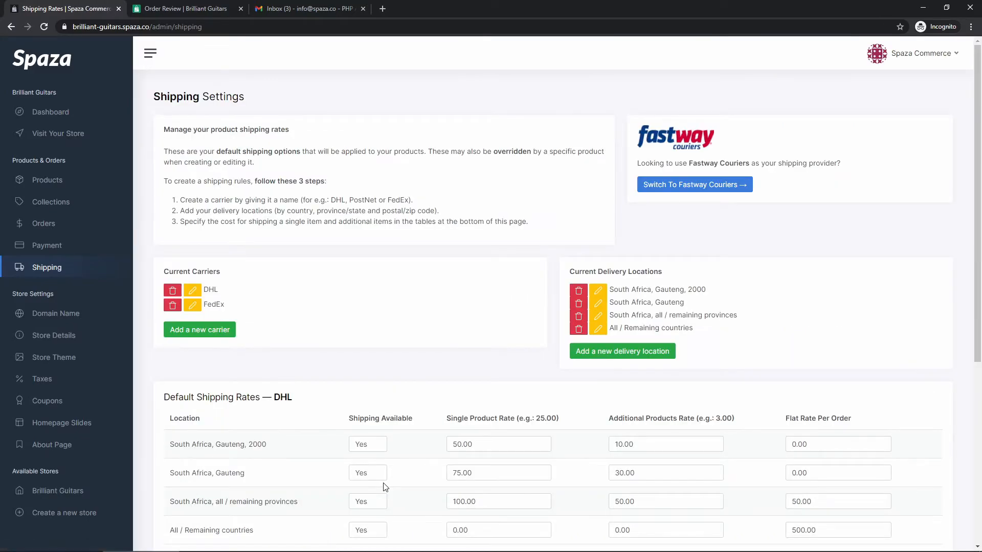
pyautogui.scroll(-6, 317, 424)
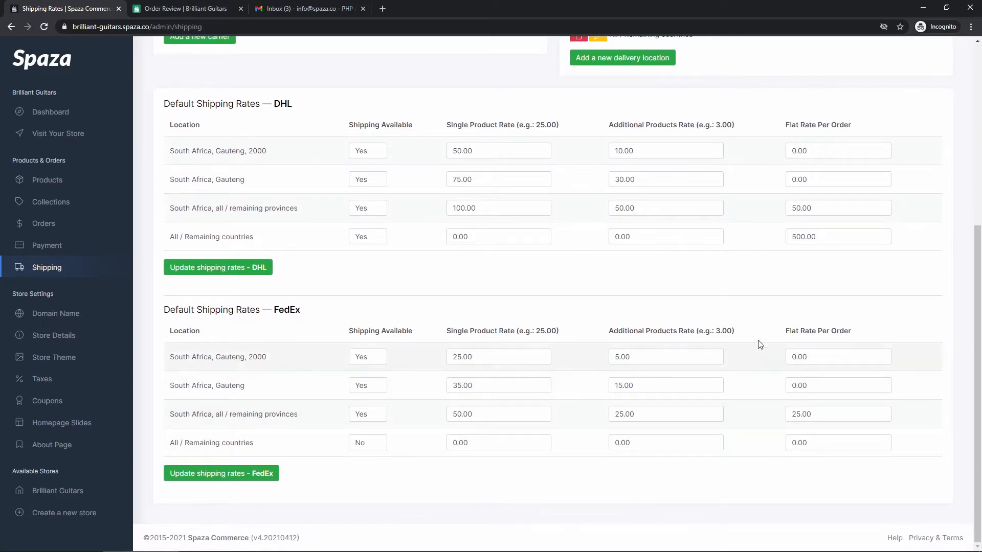
pyautogui.moveTo(274, 444); pyautogui.dragTo(235, 444)
pyautogui.click(229, 452)
pyautogui.click(341, 453)
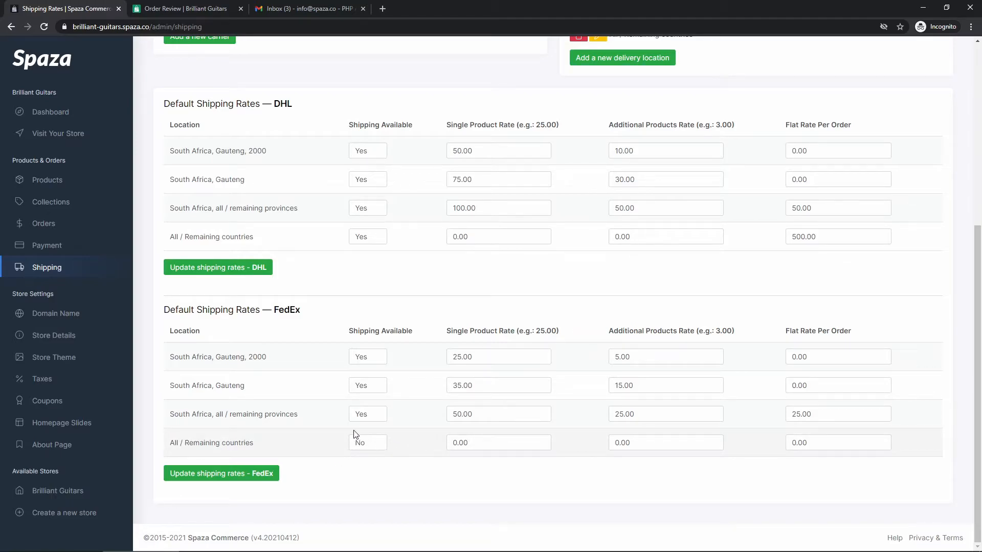
pyautogui.doubleClick(299, 313)
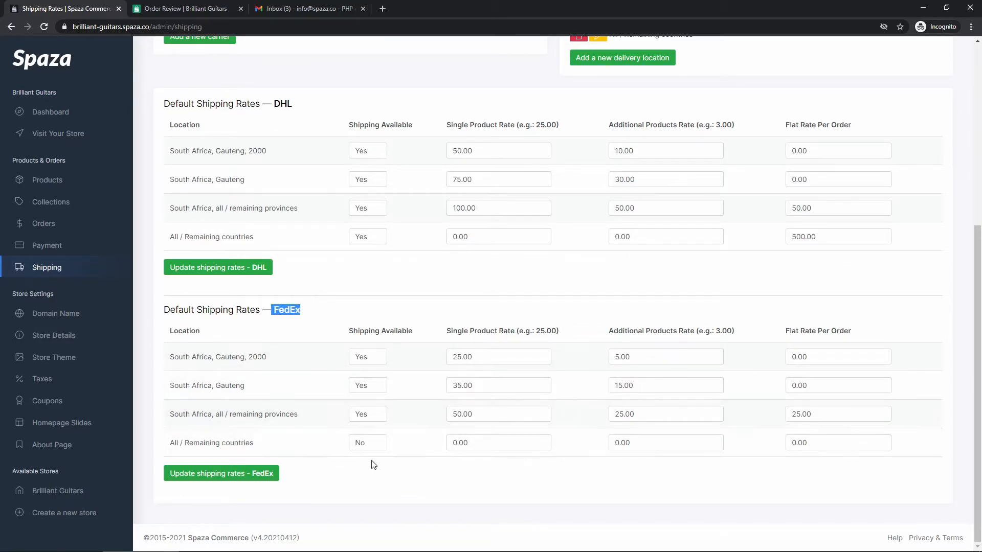
pyautogui.click(340, 476)
pyautogui.hotkey('alt', 'Tab')
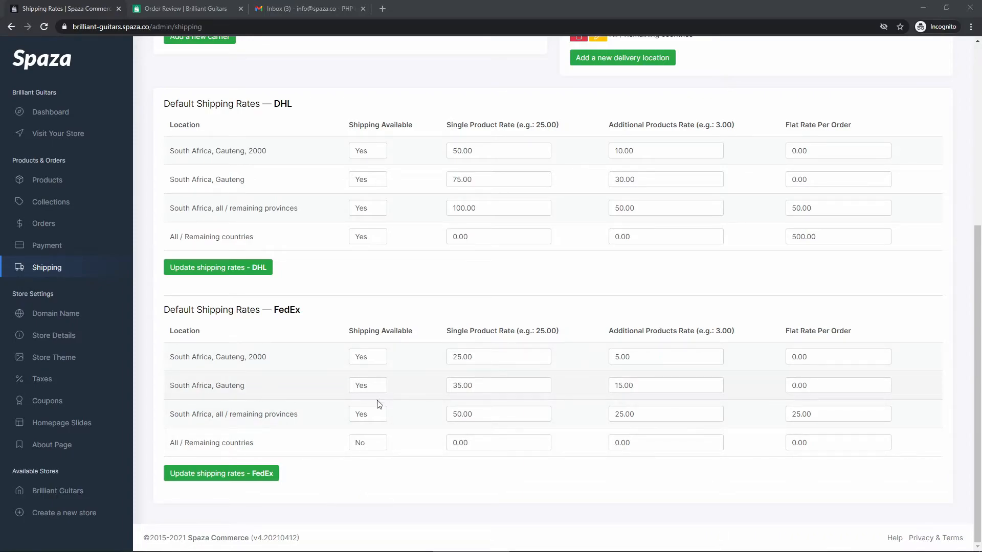
pyautogui.scroll(2, 339, 512)
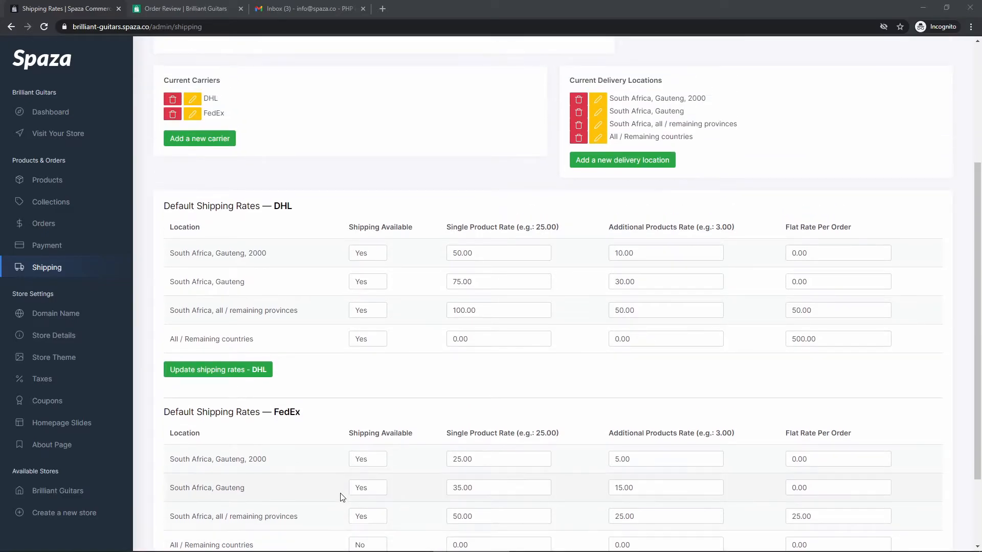
pyautogui.scroll(-2, 332, 460)
pyautogui.scroll(5, 367, 456)
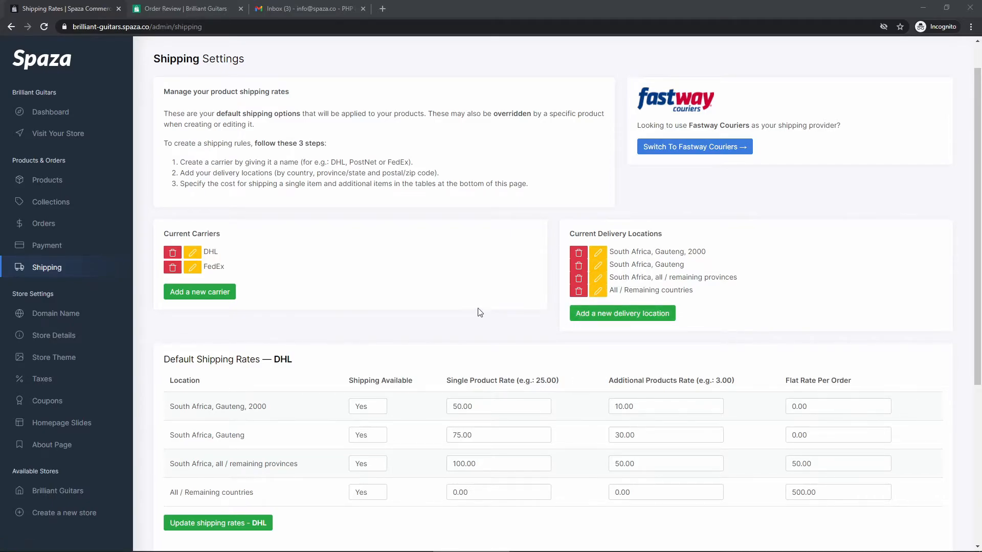
pyautogui.scroll(-1, 480, 312)
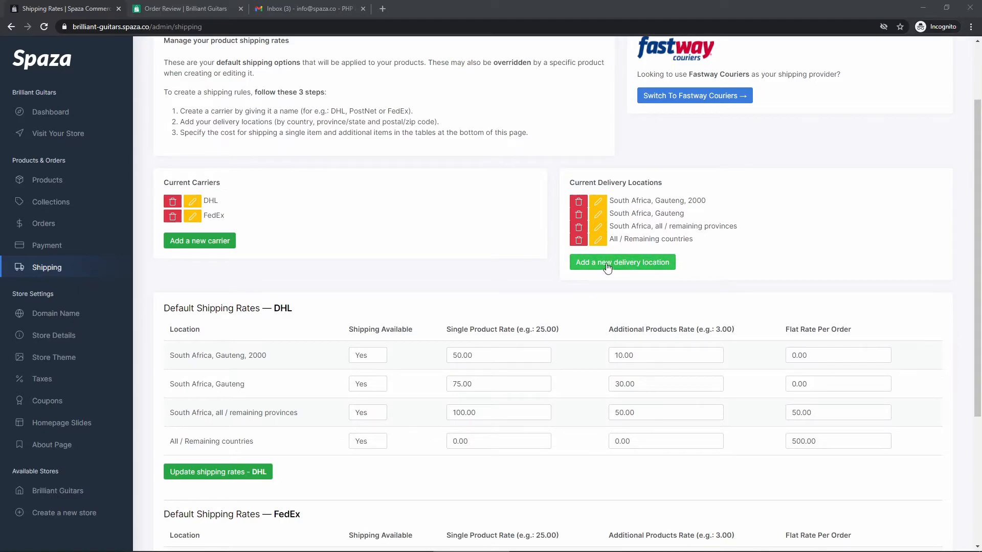
pyautogui.click(624, 268)
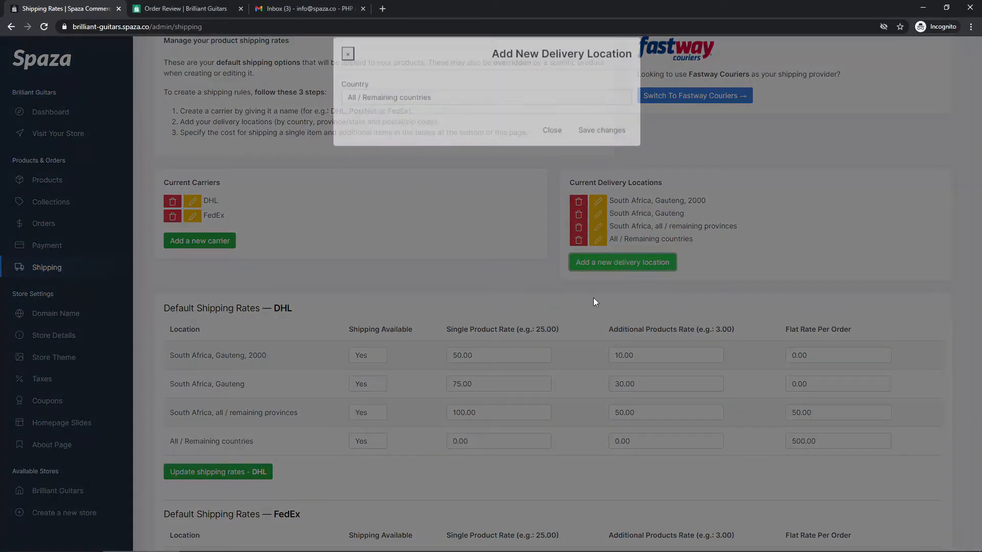
pyautogui.click(441, 112)
pyautogui.click(305, 182)
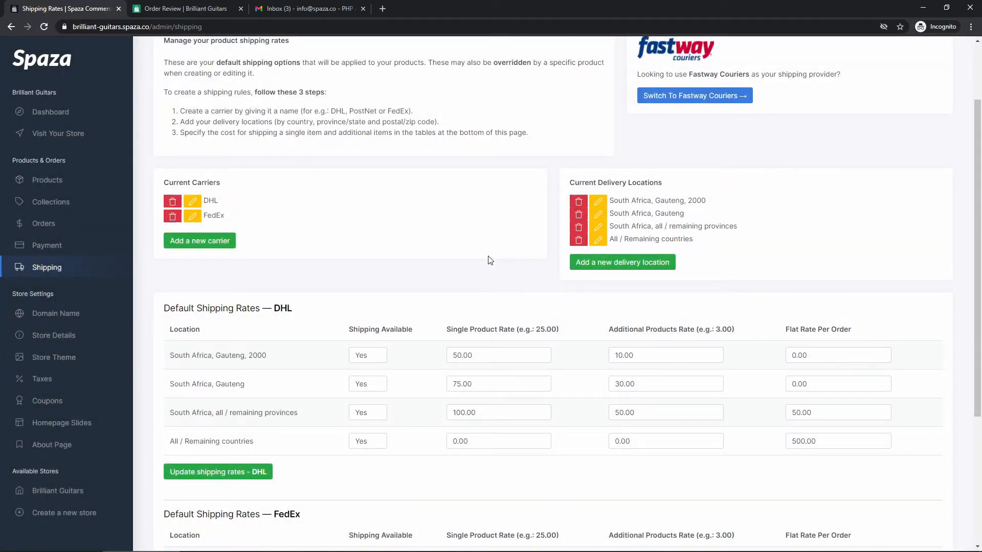
pyautogui.scroll(-2, 427, 281)
pyautogui.scroll(1, 427, 281)
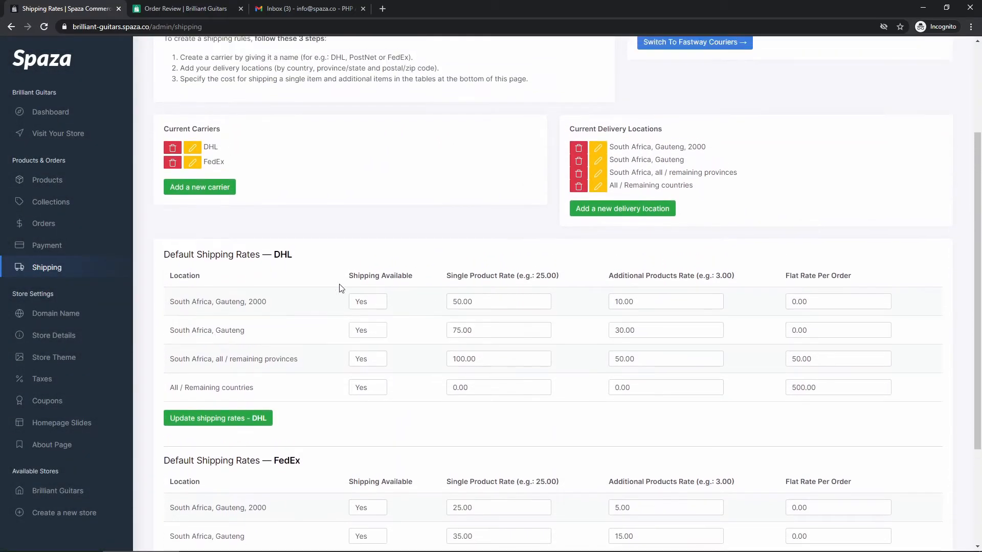
pyautogui.moveTo(266, 303); pyautogui.dragTo(217, 304)
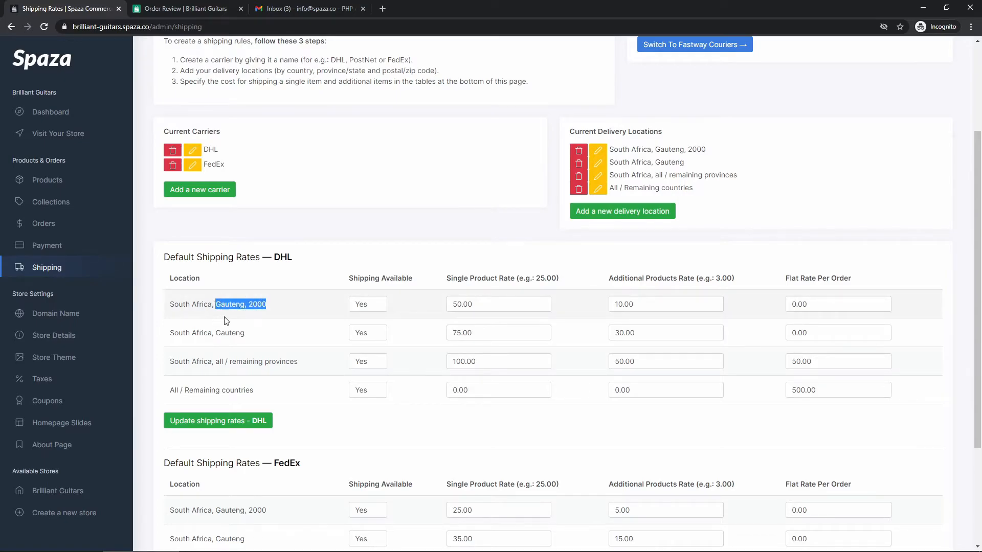
pyautogui.click(275, 308)
pyautogui.scroll(1, 279, 306)
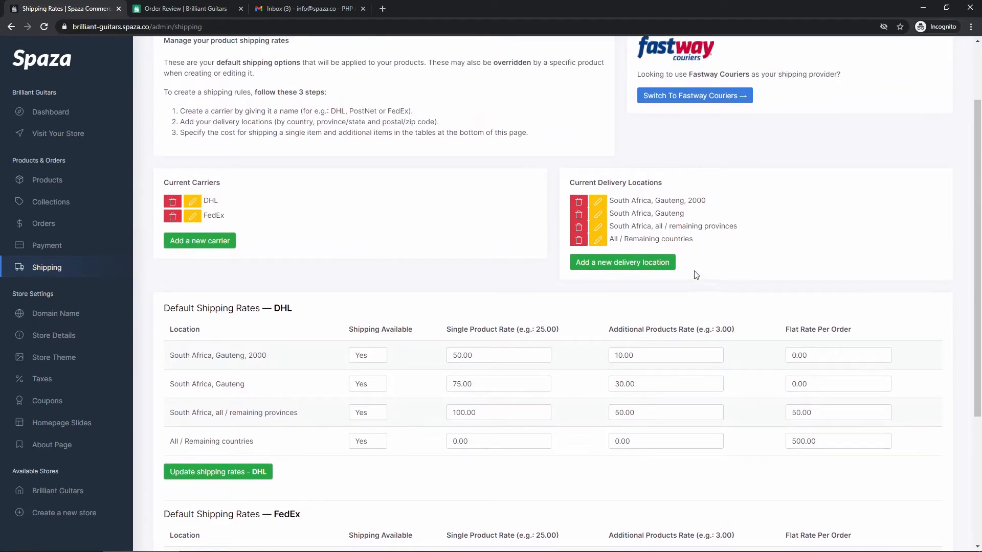
pyautogui.click(601, 262)
pyautogui.click(406, 111)
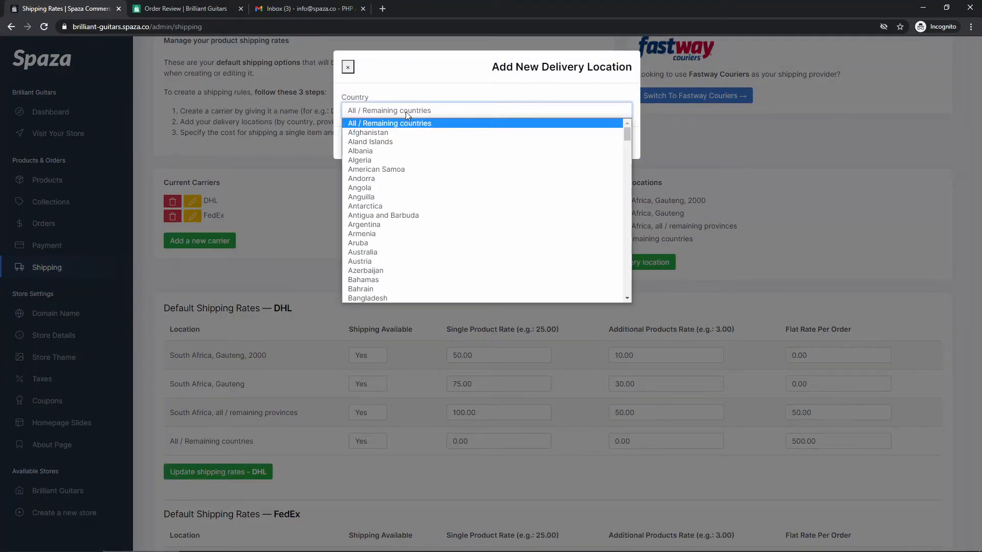
pyautogui.press('s')
pyautogui.scroll(-3, 420, 227)
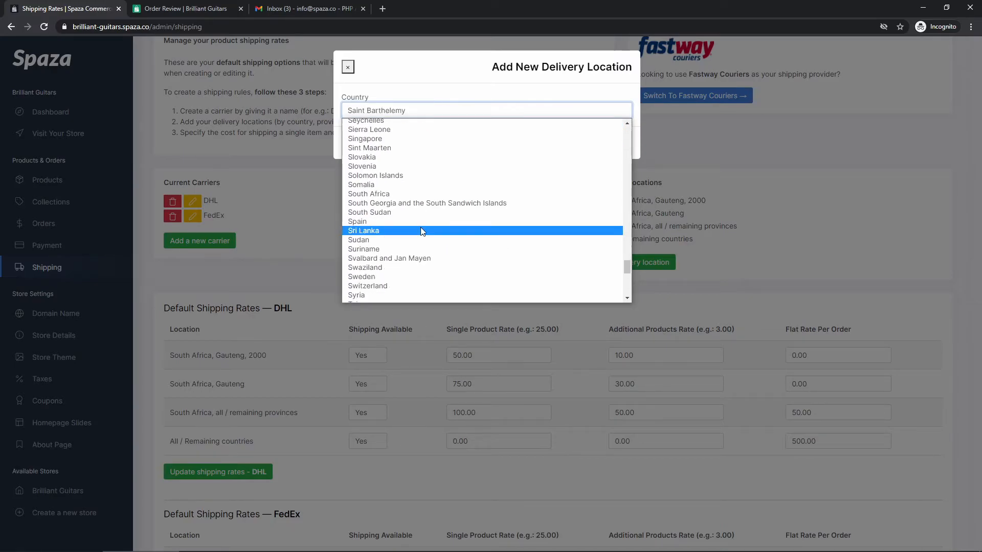
pyautogui.click(407, 195)
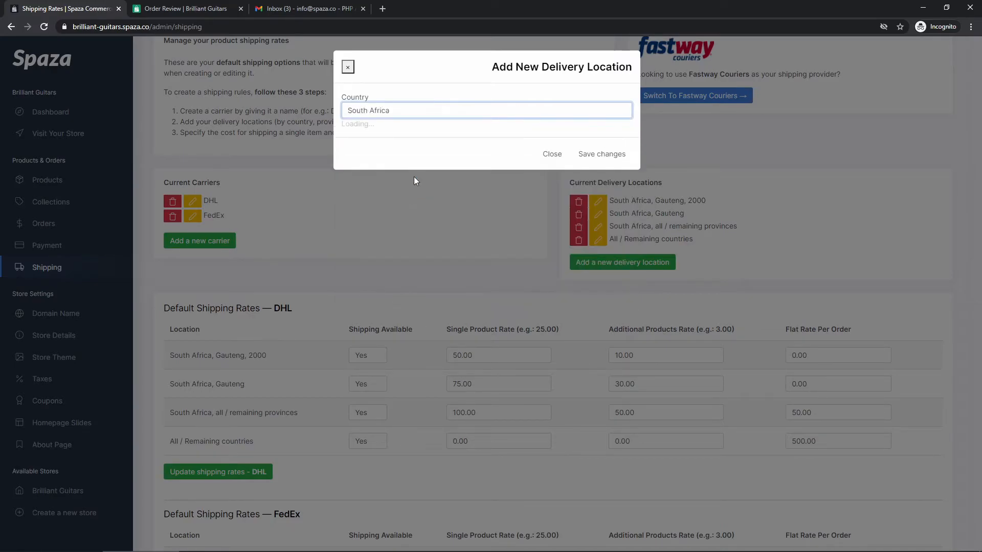
pyautogui.click(400, 136)
pyautogui.click(385, 179)
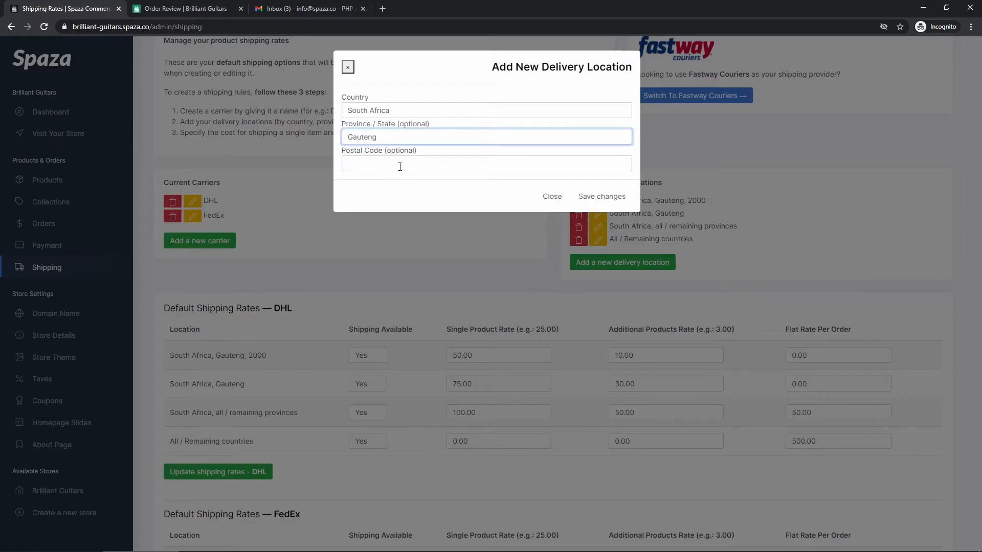
pyautogui.click(394, 168)
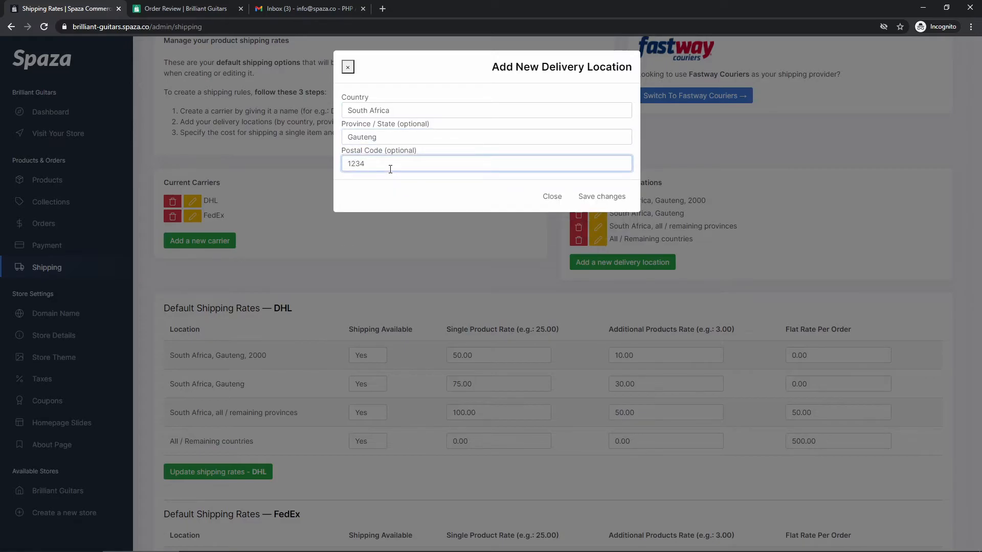
pyautogui.click(442, 187)
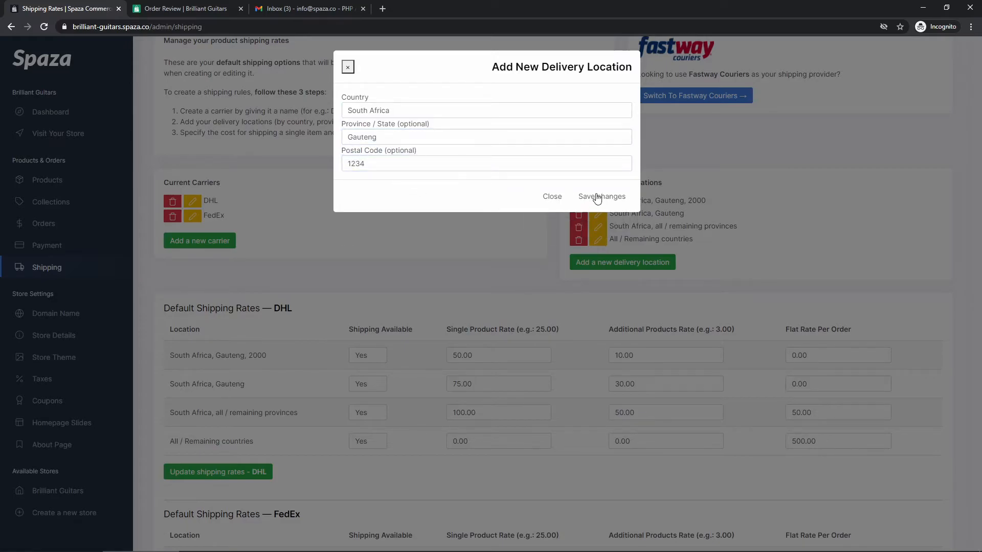
pyautogui.click(552, 197)
pyautogui.scroll(-2, 316, 327)
pyautogui.scroll(-2, 252, 388)
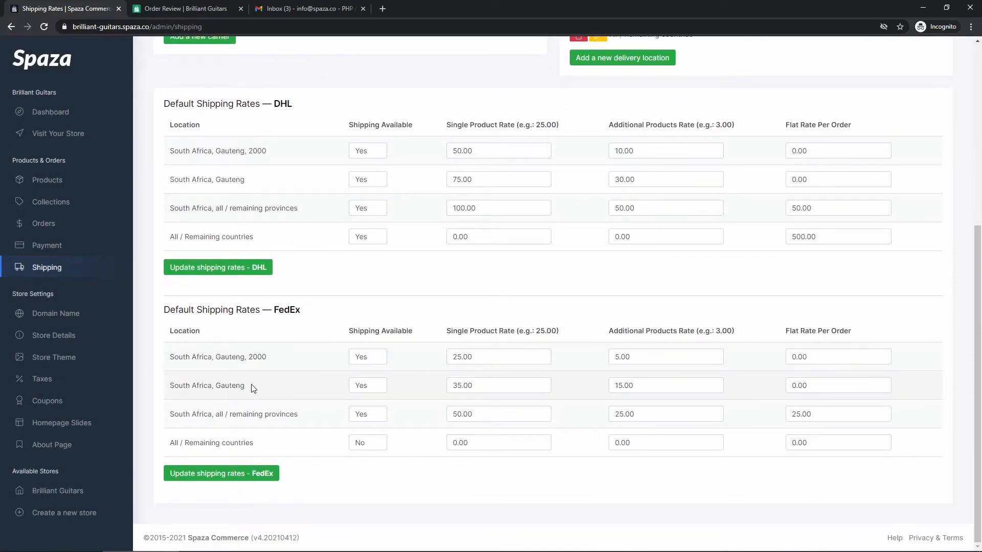
pyautogui.scroll(5, 399, 360)
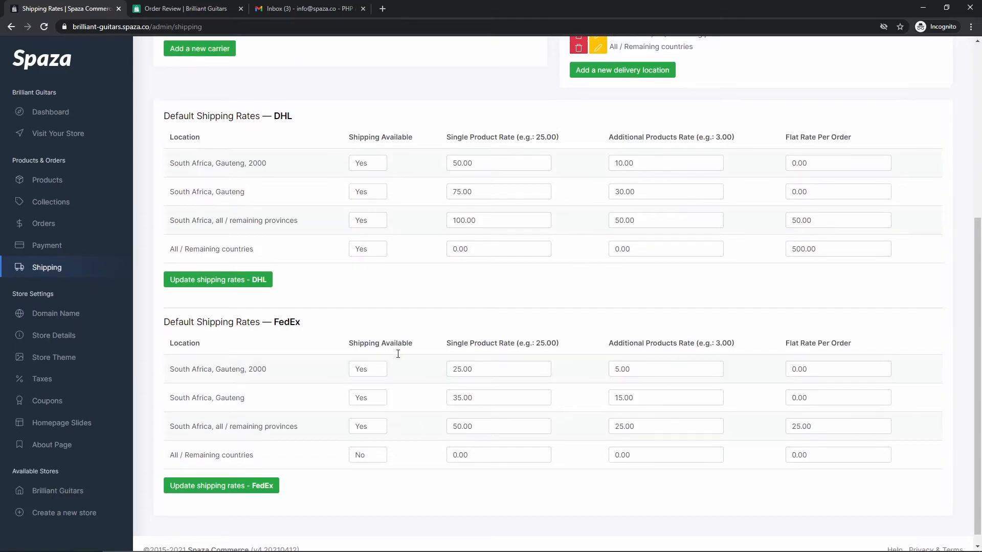
pyautogui.scroll(1, 400, 364)
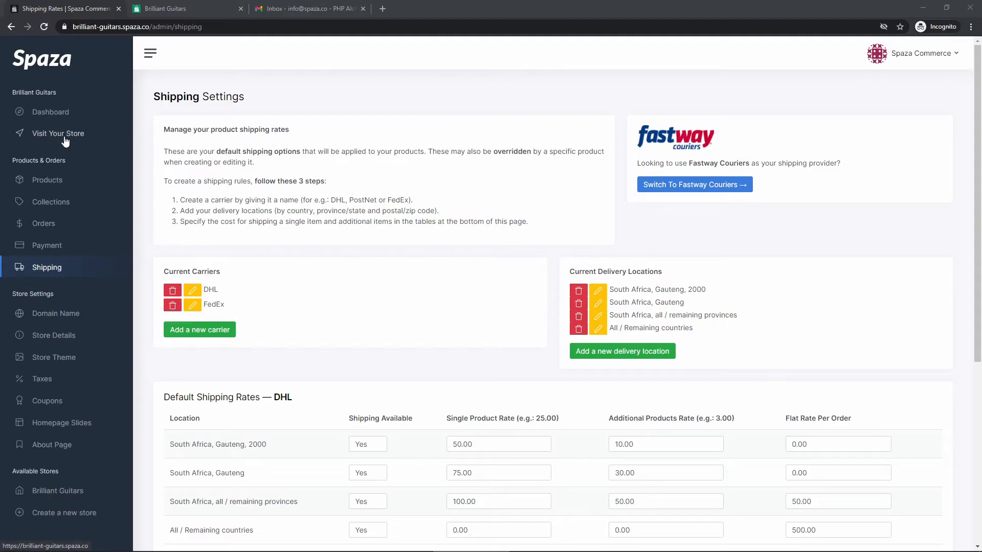
# From Products, add the Ibanez RX - 6 String Edition in Green, quantity 3, to the cart.
pyautogui.click(171, 10)
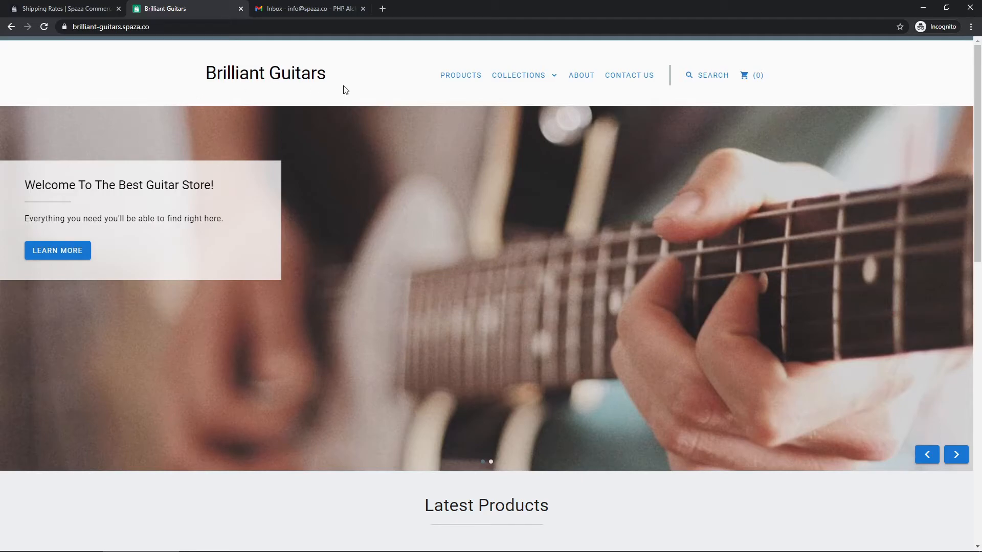
pyautogui.click(457, 78)
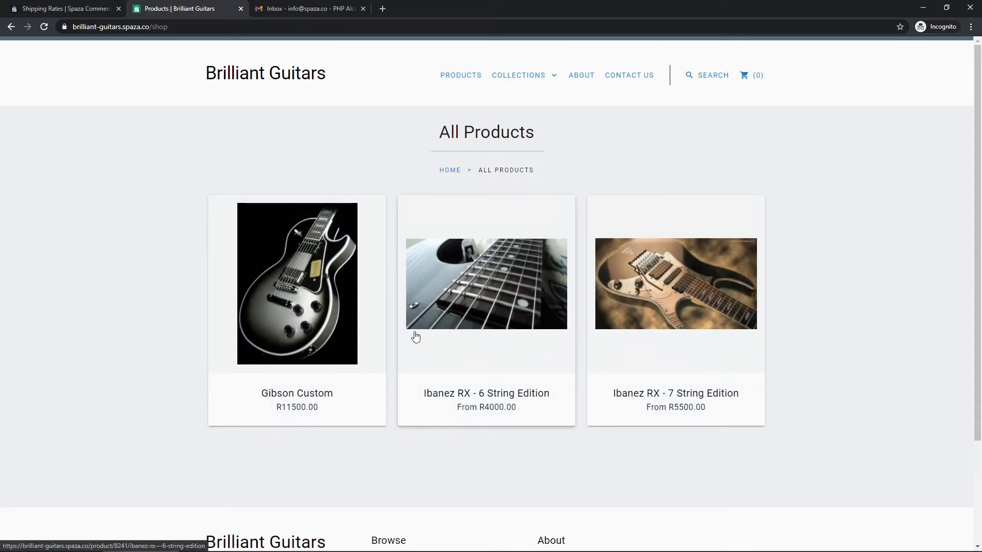
pyautogui.click(469, 337)
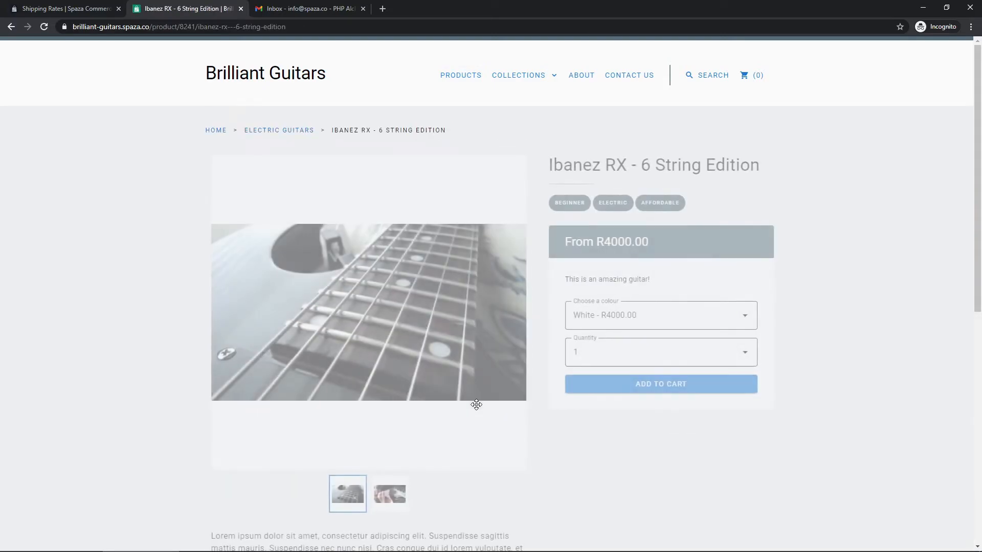
pyautogui.click(624, 351)
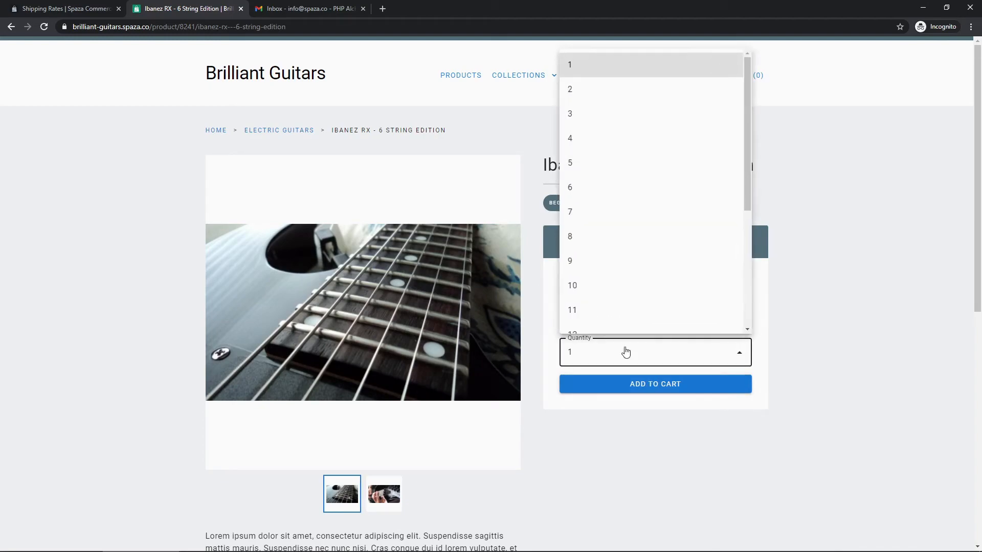
pyautogui.click(606, 121)
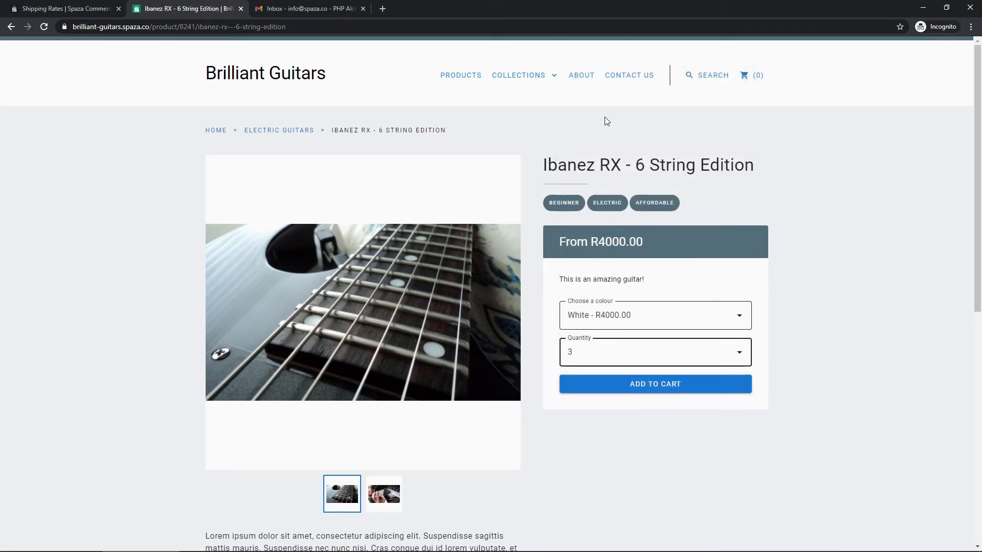
pyautogui.click(625, 318)
pyautogui.click(626, 371)
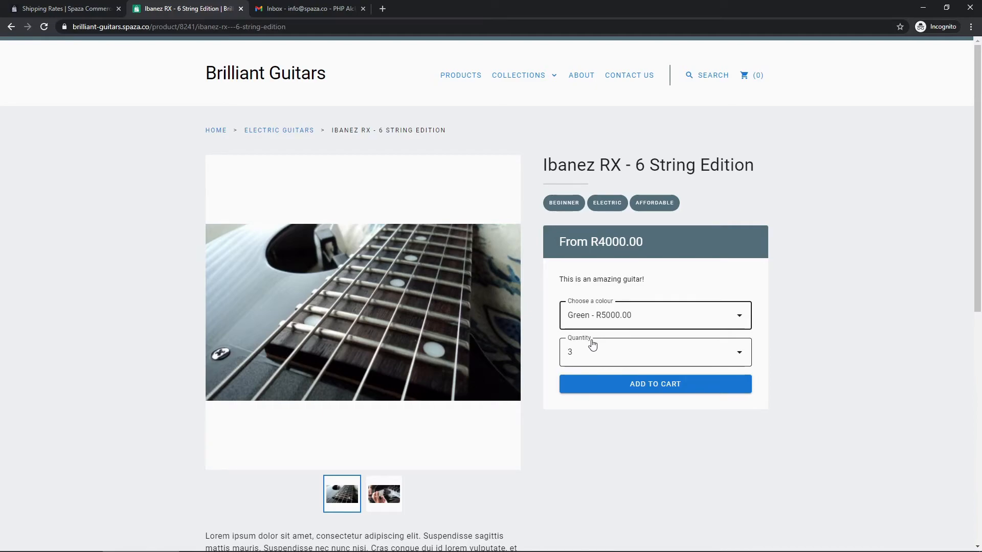
pyautogui.click(654, 384)
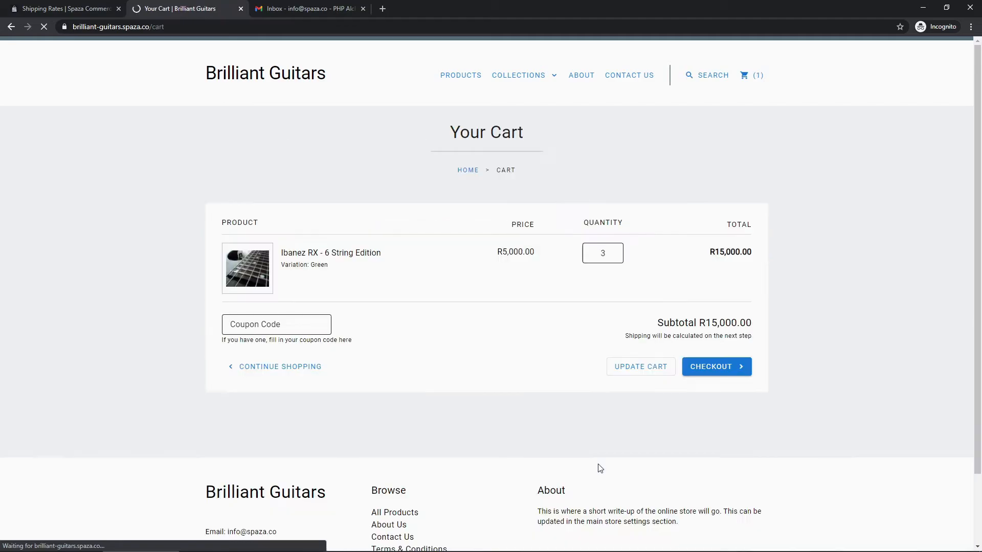
# Proceed to checkout and enter the recipient's full name and company name.
pyautogui.click(701, 368)
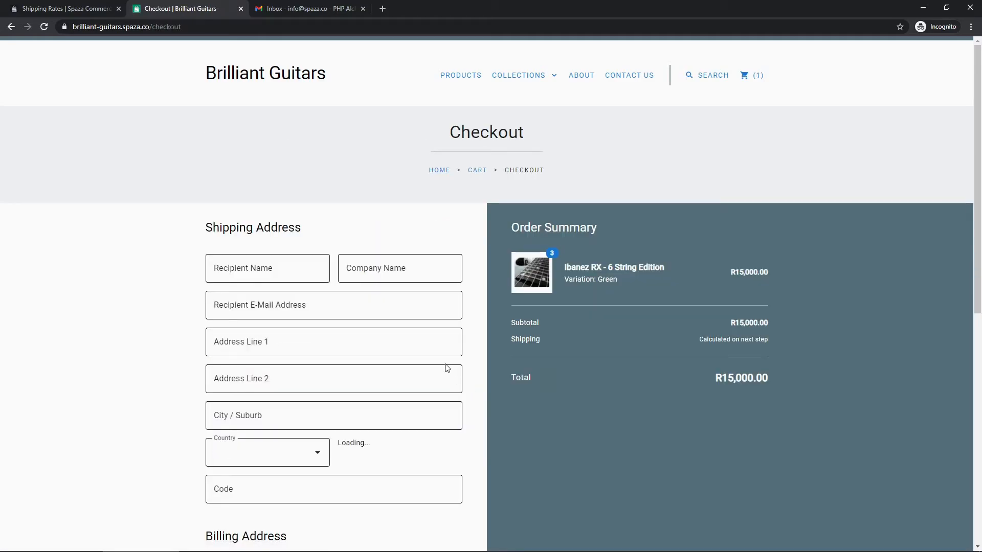
pyautogui.scroll(-2, 447, 368)
pyautogui.click(273, 170)
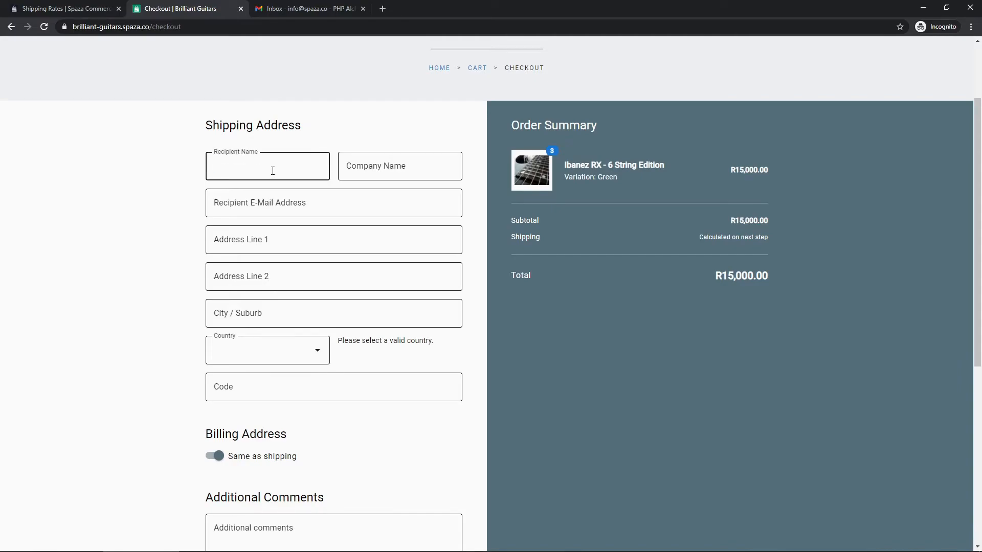
pyautogui.press('Tab')
pyautogui.write('Spaza Commerc')
# Fill in the recipient's e-mail address and the first street address line.
pyautogui.press('Tab')
pyautogui.press('Tab')
pyautogui.write('123 TEs')
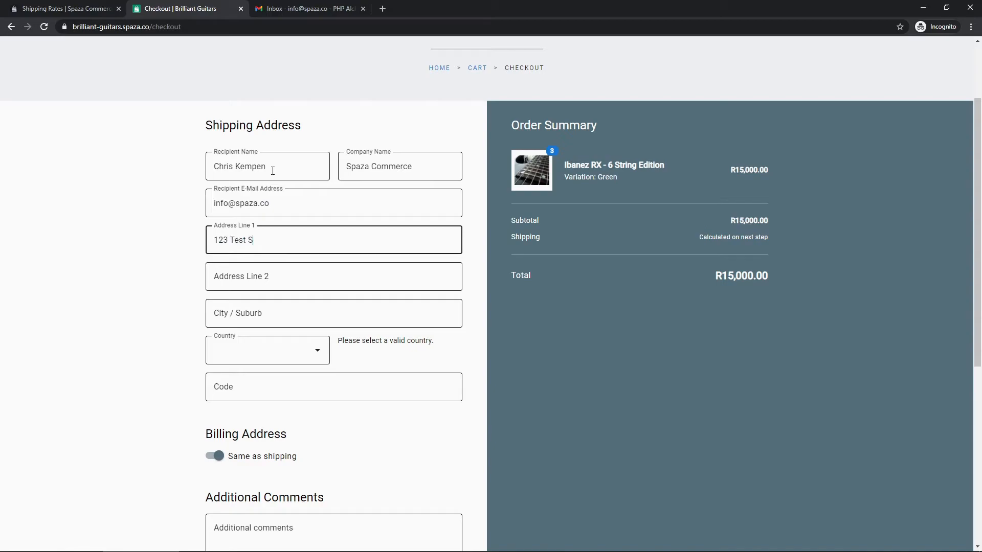
pyautogui.press('Tab')
pyautogui.press('Tab')
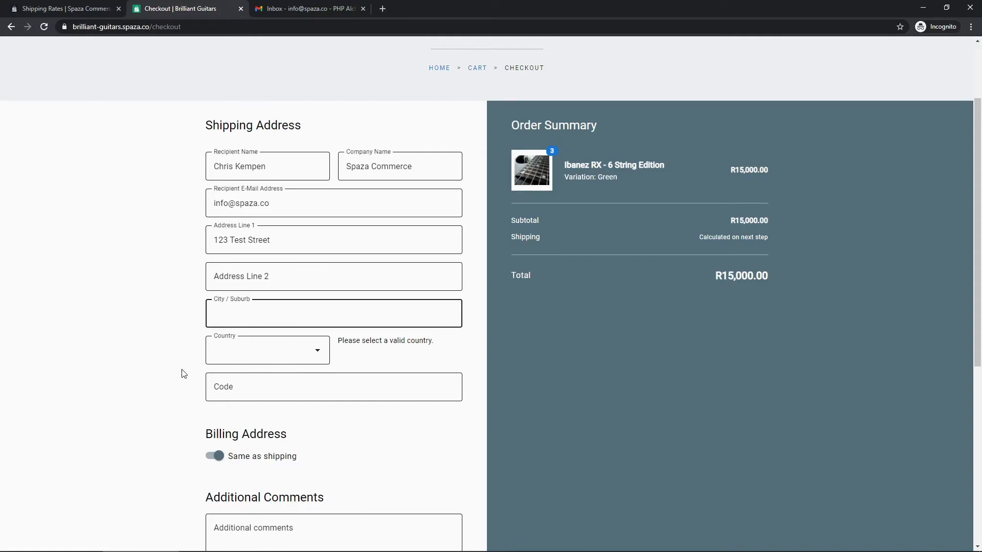
pyautogui.click(163, 338)
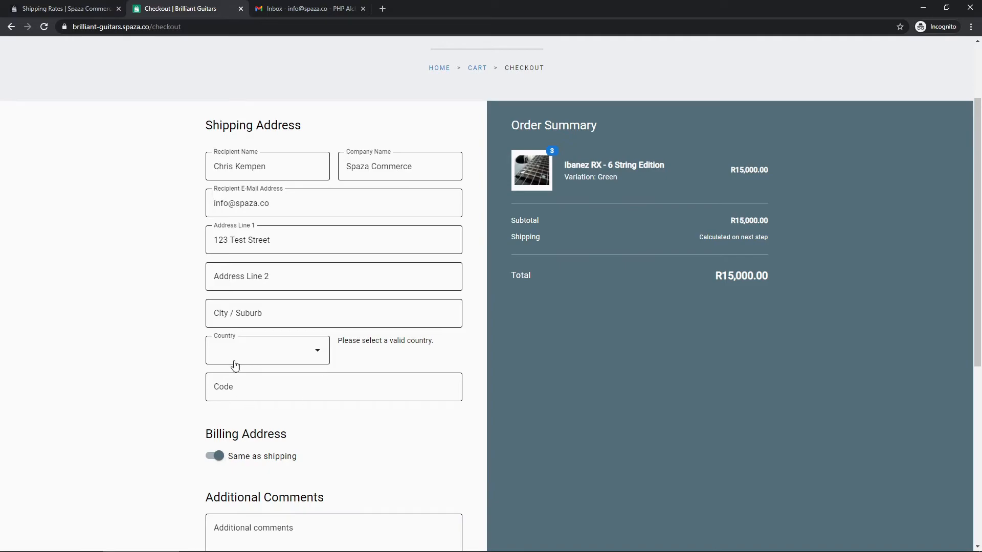
pyautogui.click(64, 10)
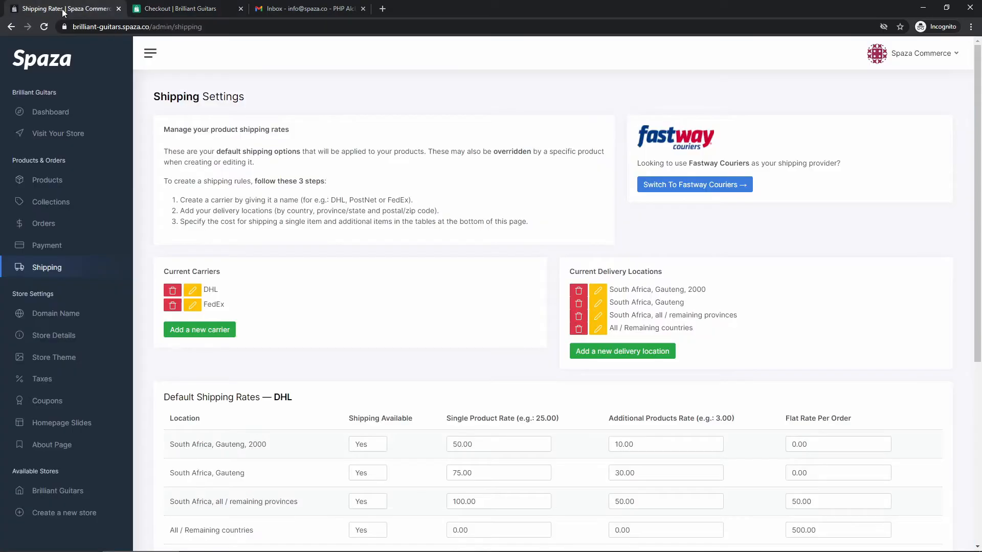
pyautogui.scroll(-2, 288, 353)
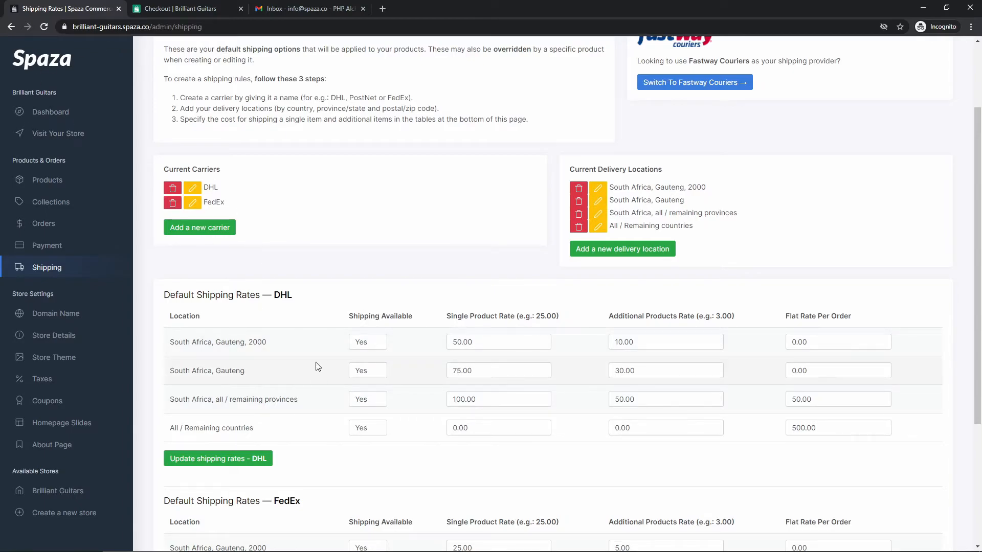
pyautogui.scroll(-1, 314, 353)
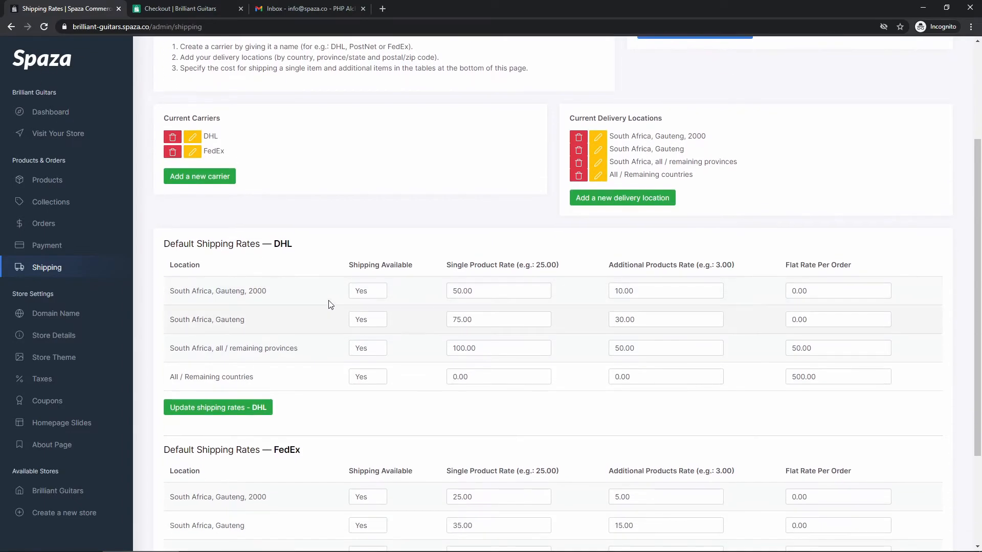
pyautogui.moveTo(268, 291); pyautogui.dragTo(222, 292)
pyautogui.click(211, 282)
pyautogui.moveTo(266, 291); pyautogui.dragTo(215, 291)
pyautogui.doubleClick(275, 293)
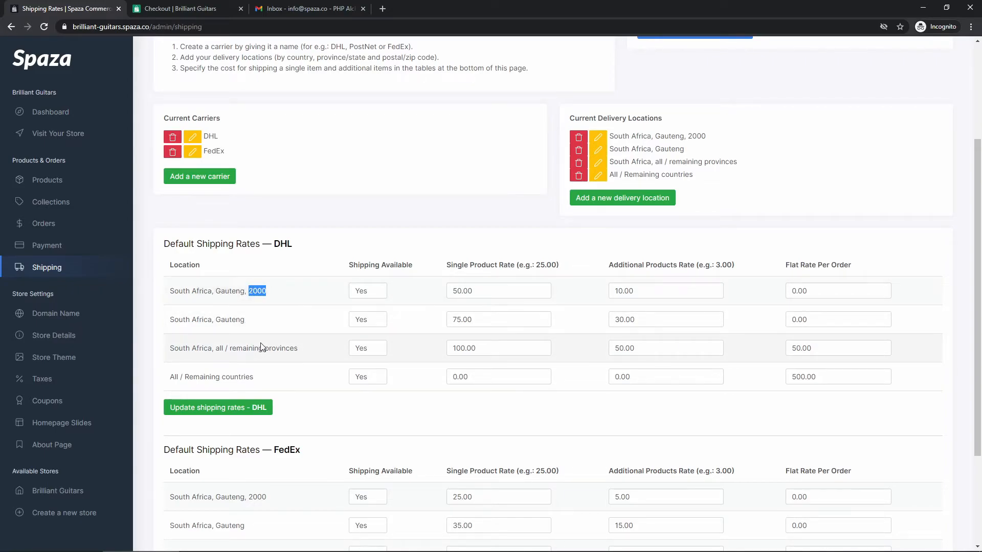
pyautogui.click(319, 305)
pyautogui.moveTo(267, 291); pyautogui.dragTo(217, 291)
pyautogui.click(218, 291)
pyautogui.scroll(-2, 327, 455)
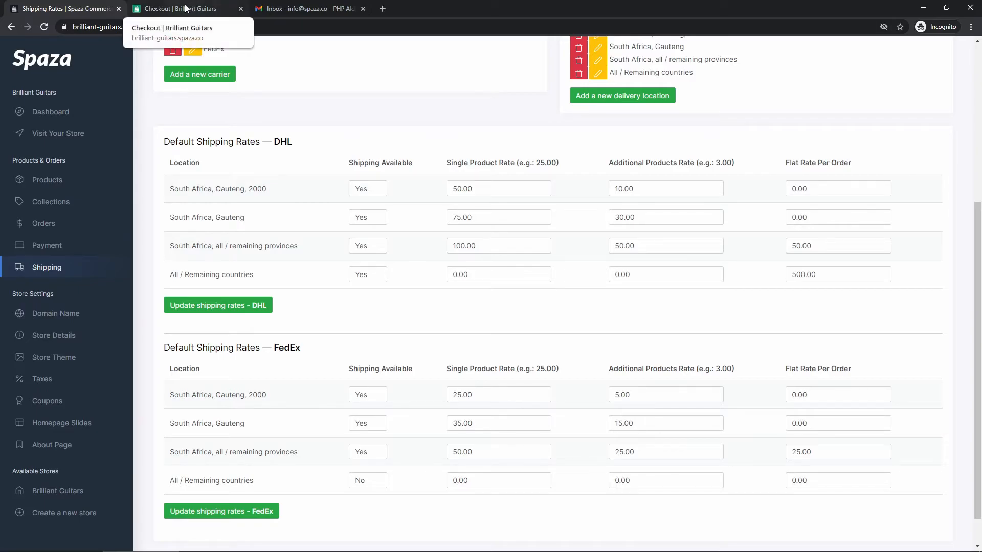
pyautogui.moveTo(267, 189); pyautogui.dragTo(215, 189)
pyautogui.click(265, 189)
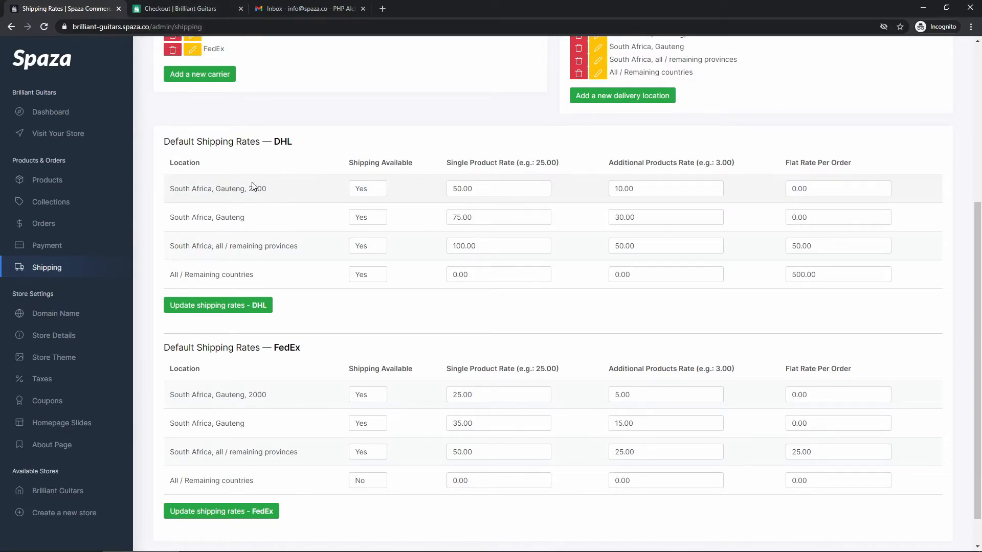
pyautogui.click(209, 9)
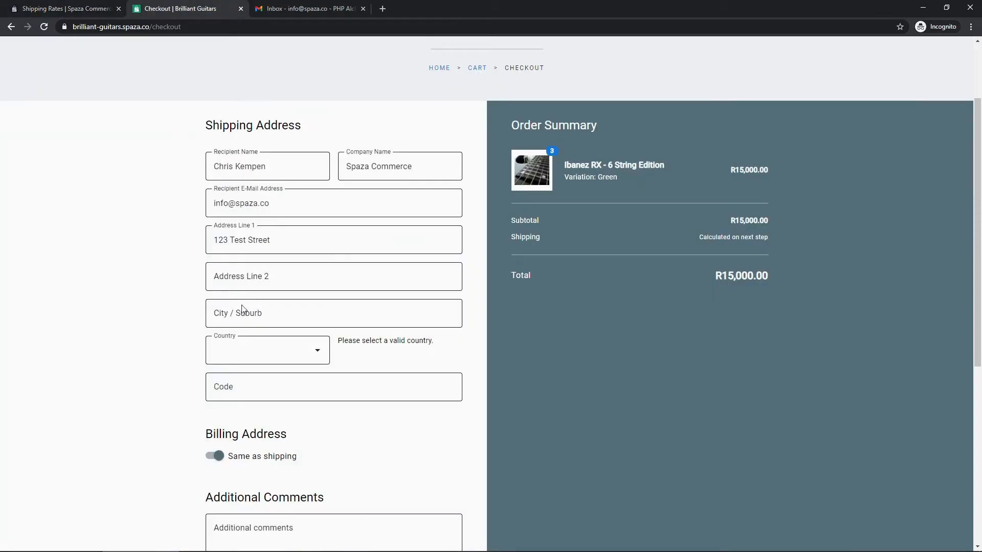
# Complete the address with city Johannesburg, country South Africa, province Gauteng and code 2000.
pyautogui.click(257, 312)
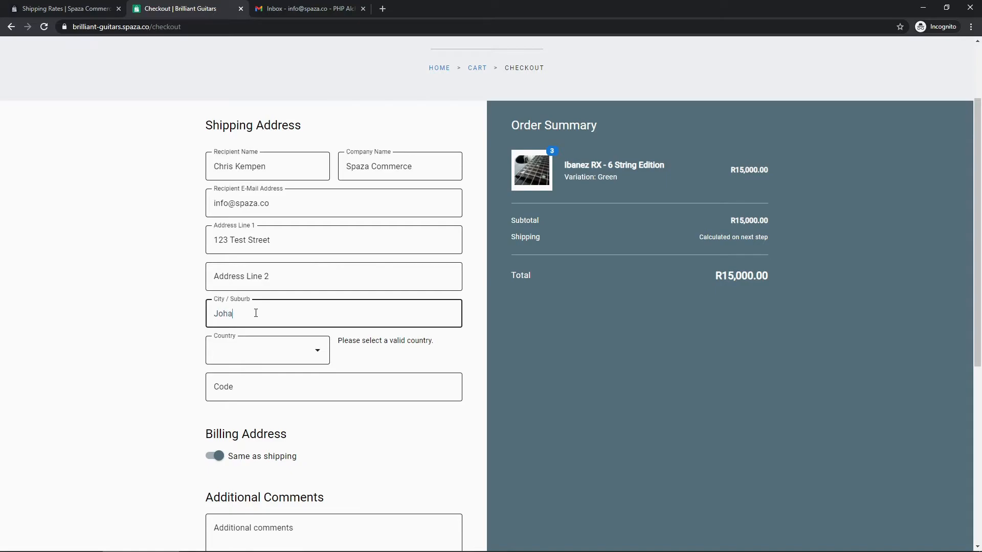
pyautogui.click(256, 356)
pyautogui.press('s')
pyautogui.press('s')
pyautogui.press('s')
pyautogui.press('s')
pyautogui.scroll(-1, 271, 277)
pyautogui.scroll(-9, 272, 277)
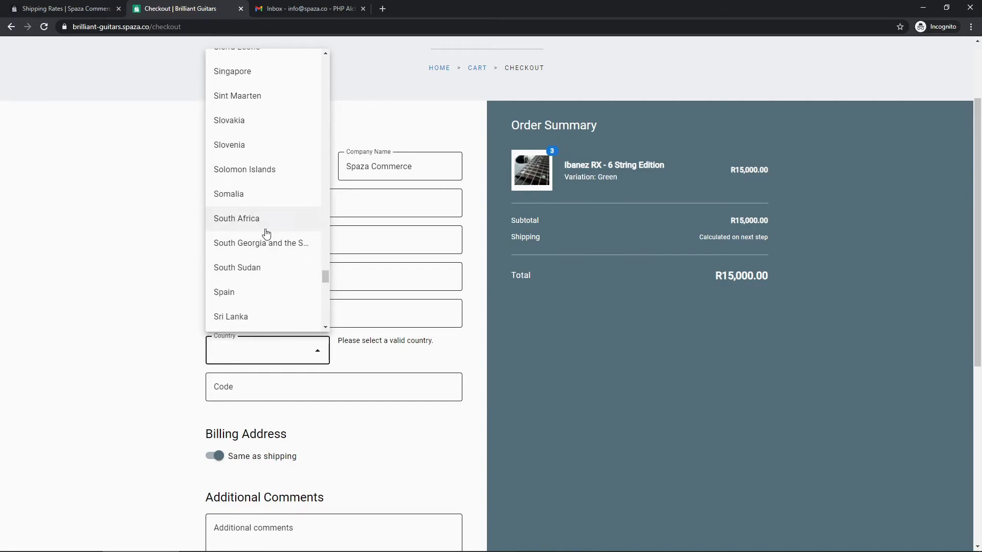
pyautogui.click(266, 219)
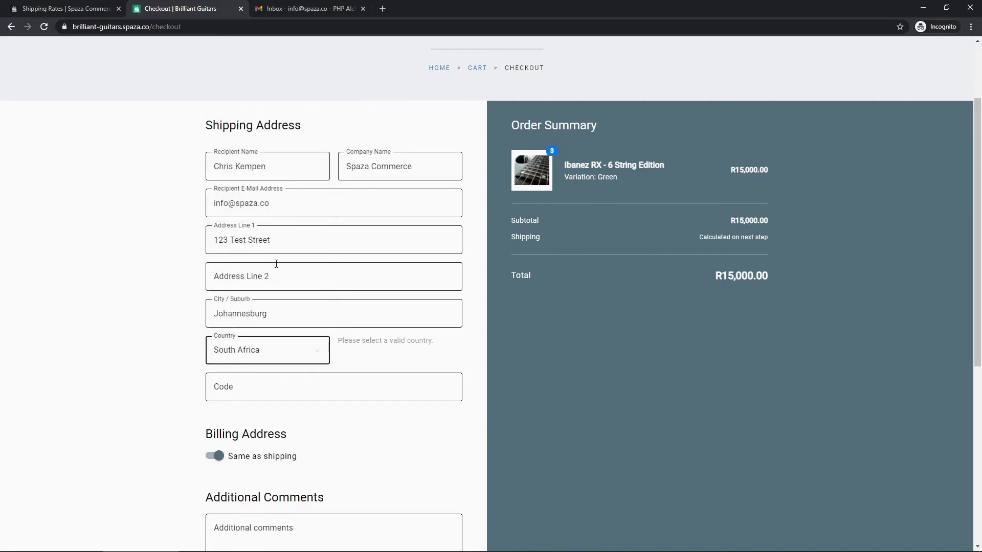
pyautogui.click(395, 351)
pyautogui.click(383, 170)
pyautogui.click(273, 381)
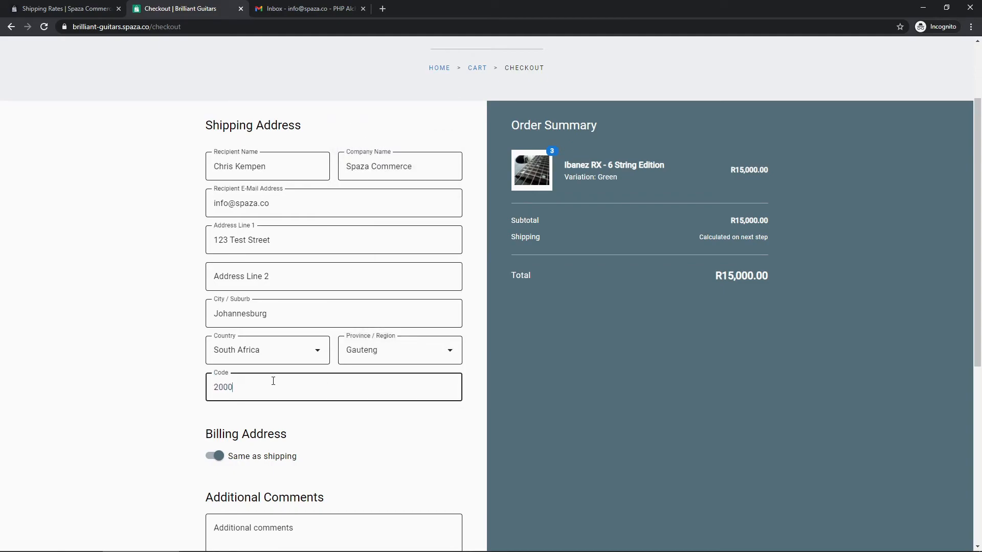
pyautogui.click(317, 445)
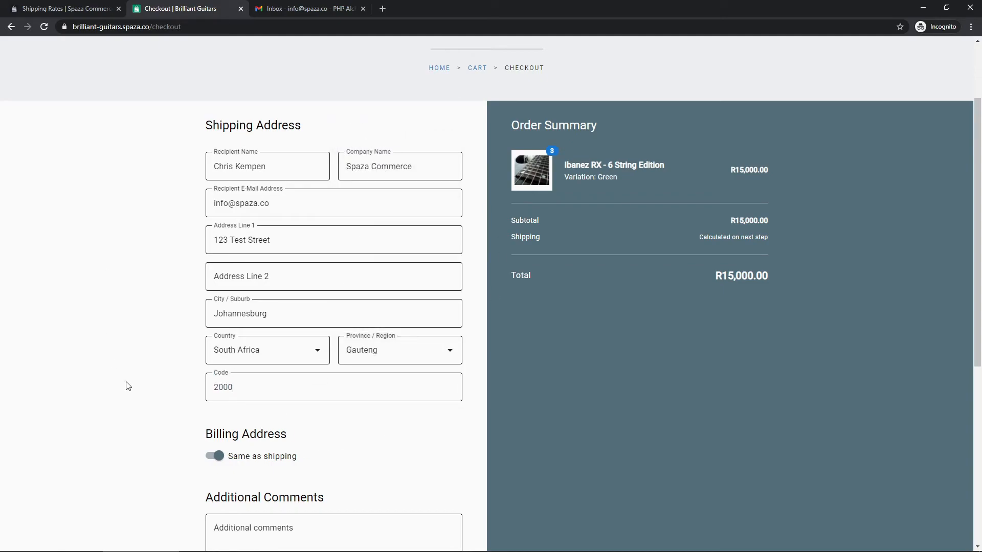
# Glance at the admin shipping rates, then continue checkout to the shipping options.
pyautogui.click(85, 11)
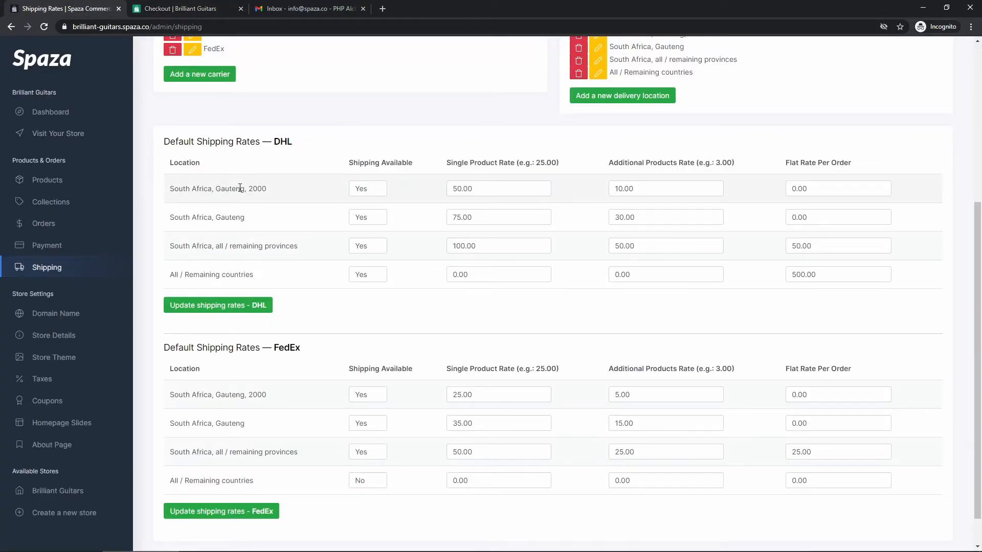
pyautogui.click(193, 7)
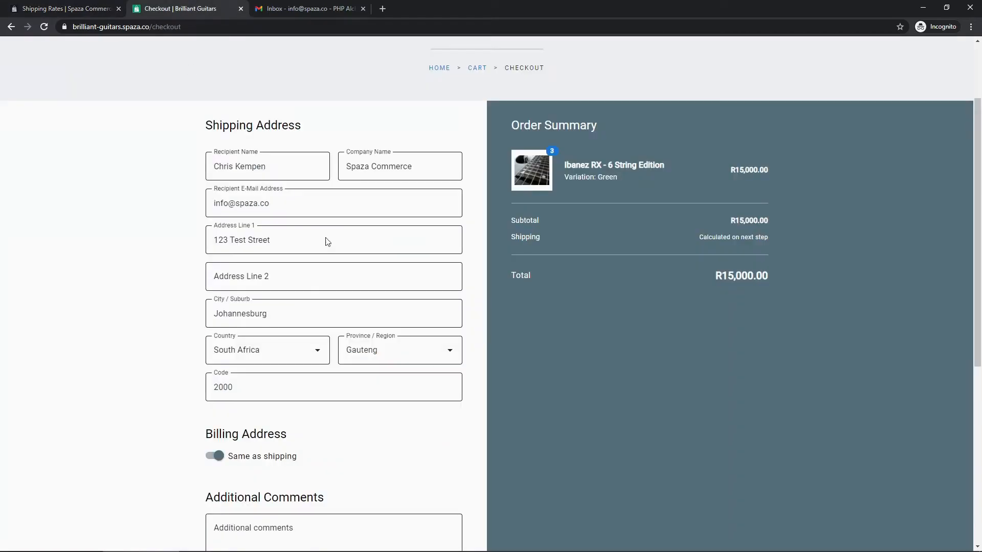
pyautogui.scroll(-4, 339, 394)
pyautogui.click(403, 419)
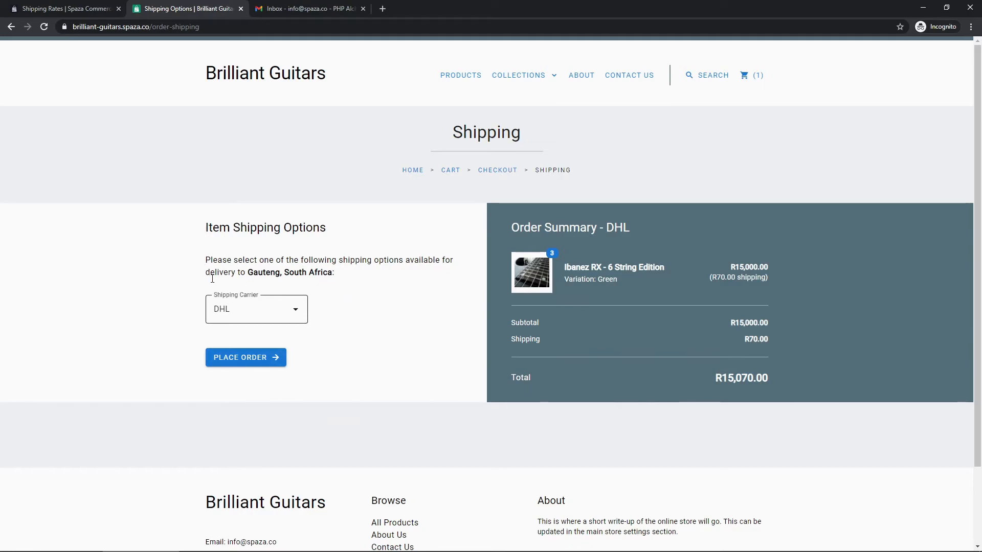
# Keep DHL as carrier, confirm its R70.00 shipping cost, and go back to the Shipping Rates tab.
pyautogui.click(261, 310)
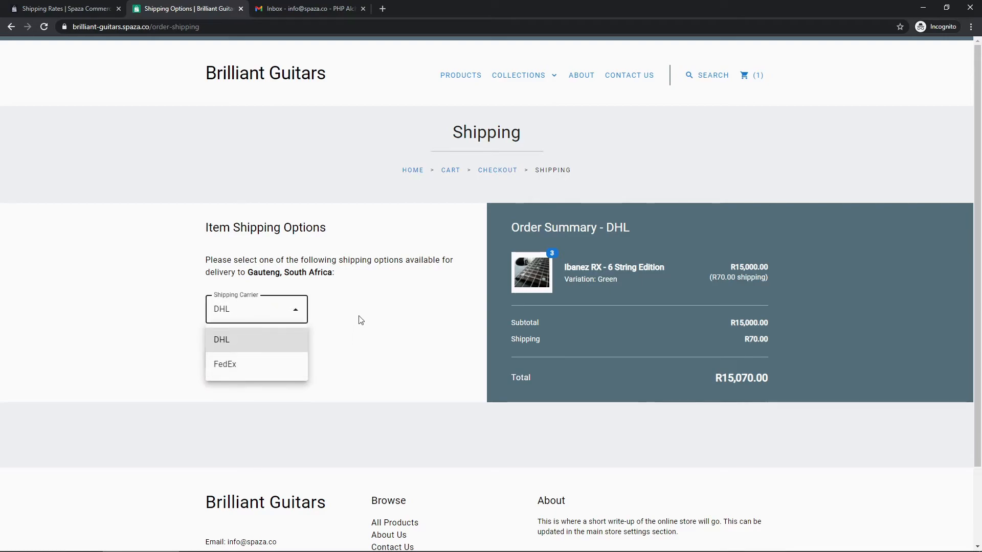
pyautogui.click(341, 337)
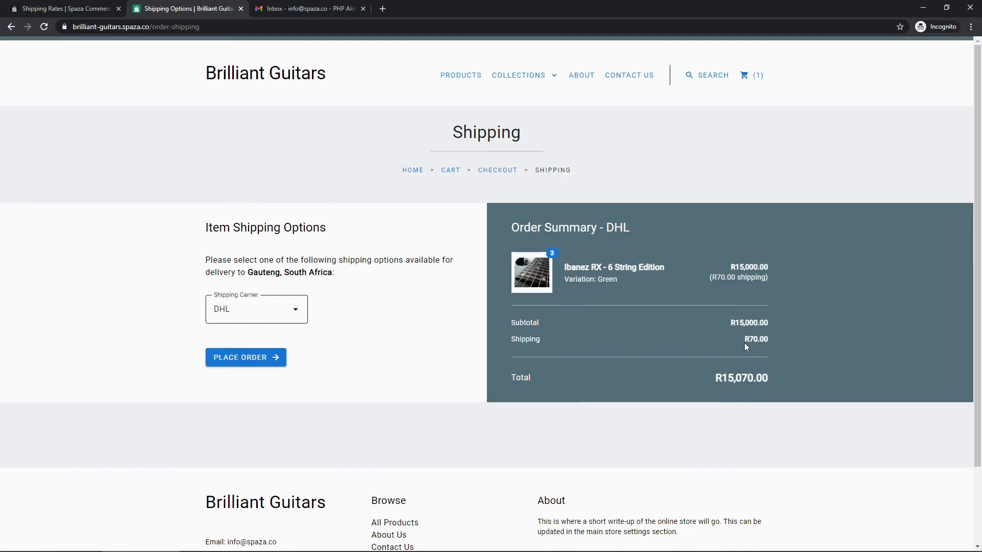
pyautogui.moveTo(744, 340); pyautogui.dragTo(765, 342)
pyautogui.click(70, 11)
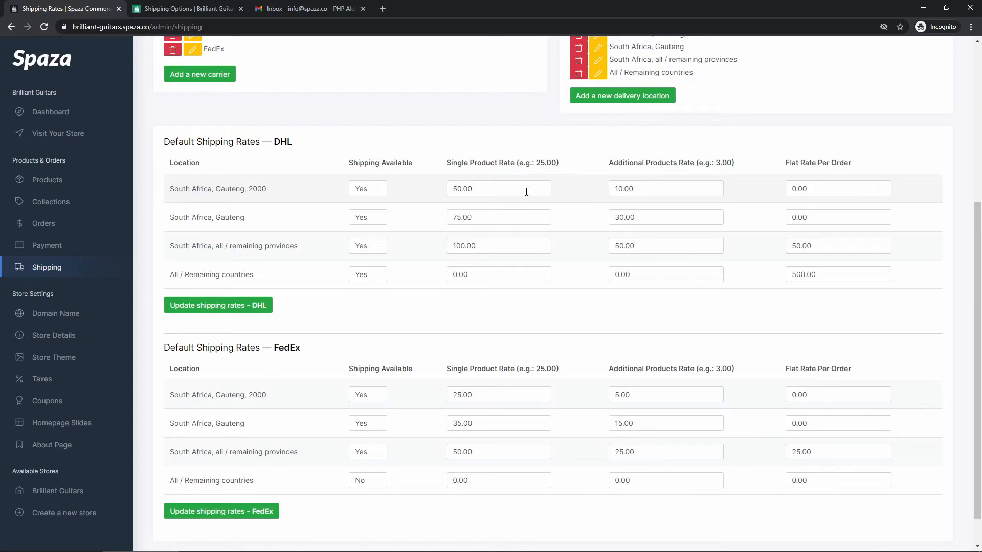
pyautogui.moveTo(172, 190); pyautogui.dragTo(273, 194)
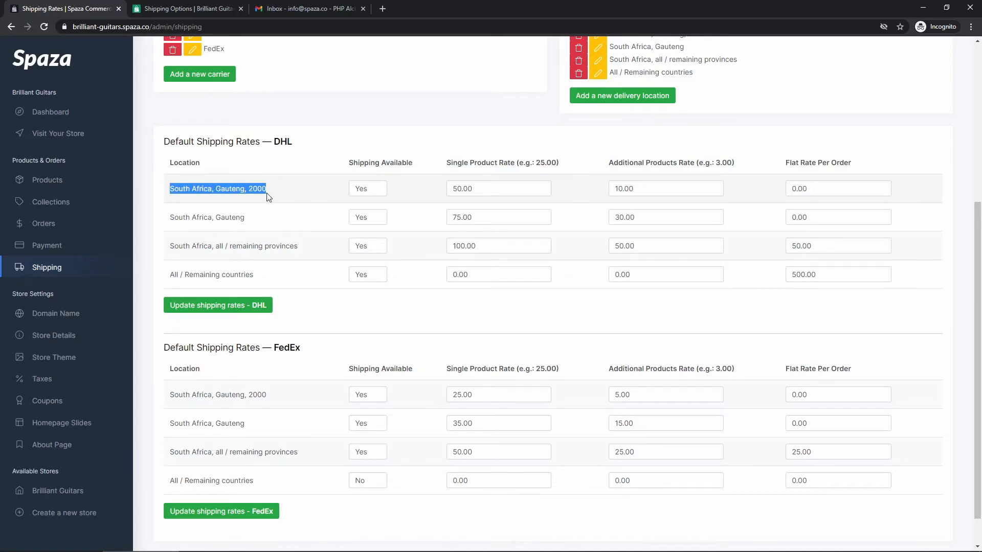
pyautogui.click(274, 195)
pyautogui.moveTo(486, 188); pyautogui.dragTo(450, 188)
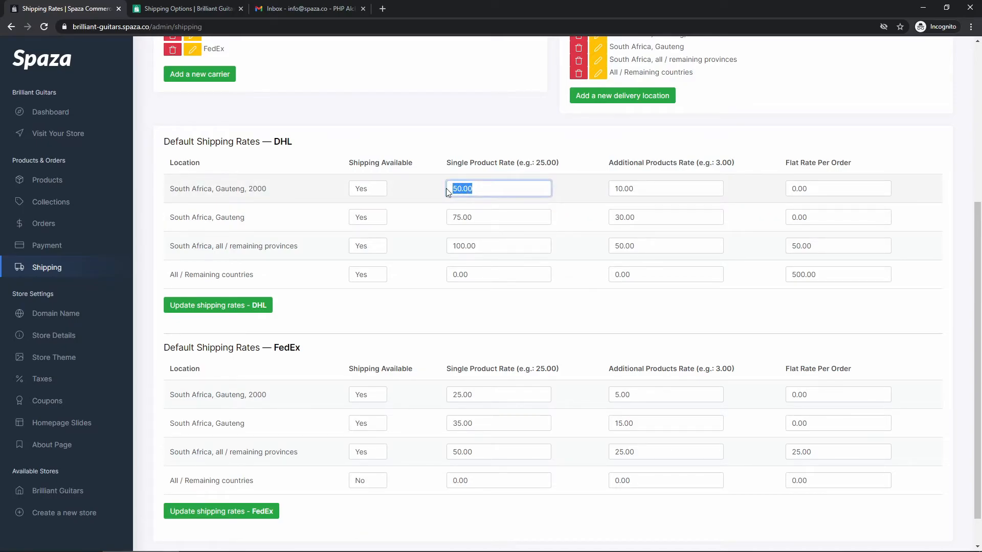
pyautogui.click(455, 188)
pyautogui.doubleClick(627, 189)
pyautogui.click(583, 189)
pyautogui.doubleClick(846, 189)
pyautogui.click(767, 189)
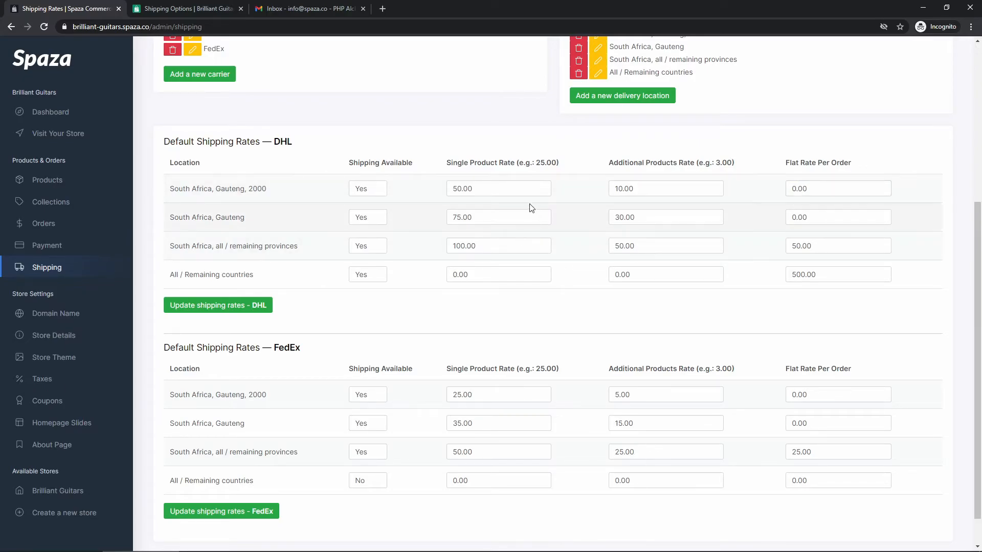
pyautogui.doubleClick(493, 187)
pyautogui.doubleClick(626, 189)
pyautogui.click(635, 188)
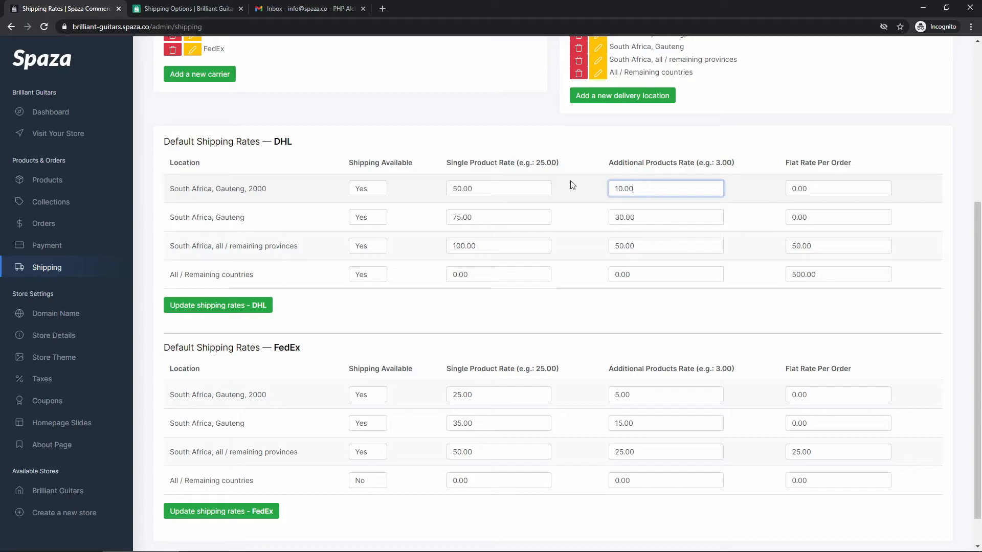
pyautogui.click(171, 12)
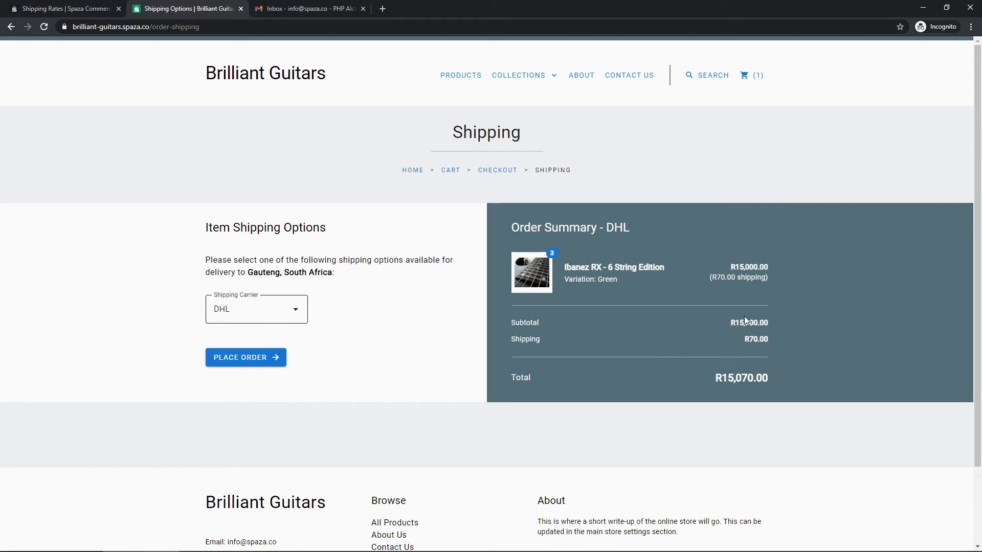
# Switch the order's shipping carrier to FedEx and confirm the R35.00 shipping cost.
pyautogui.click(275, 309)
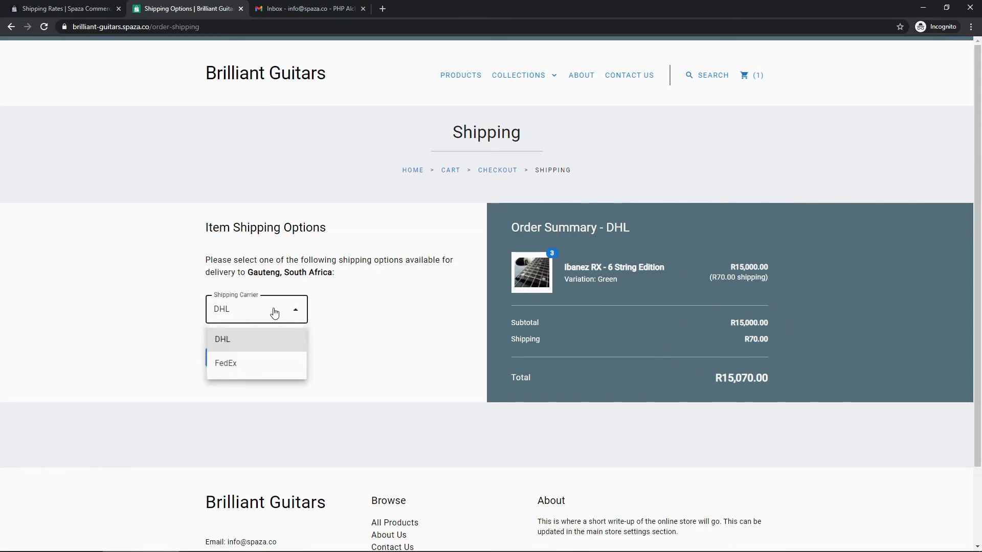
pyautogui.click(253, 364)
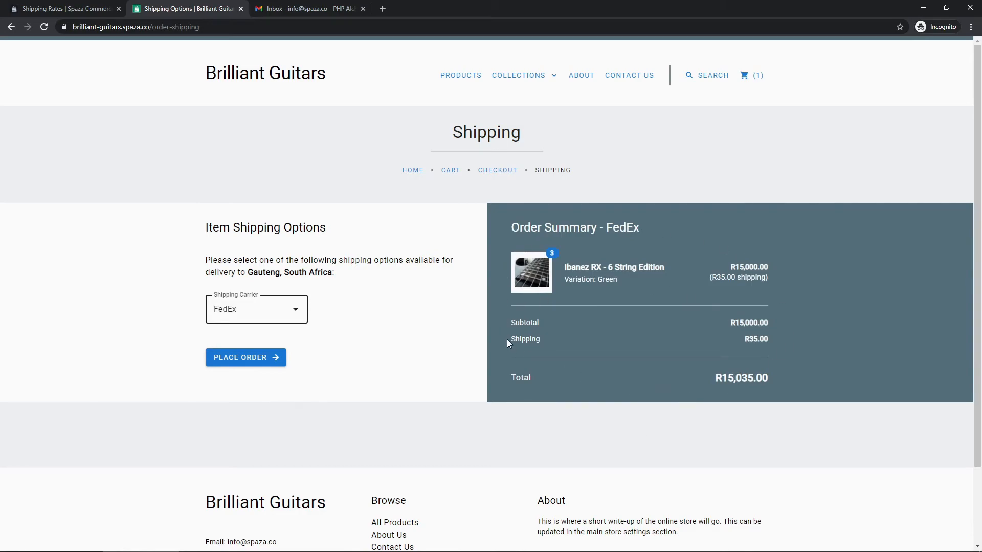
pyautogui.moveTo(741, 341); pyautogui.dragTo(768, 339)
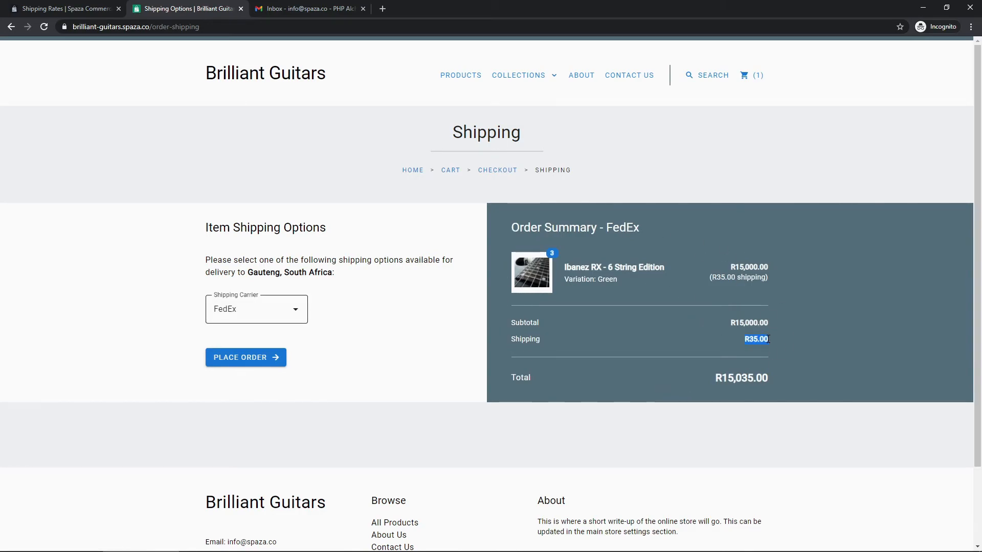
pyautogui.click(761, 337)
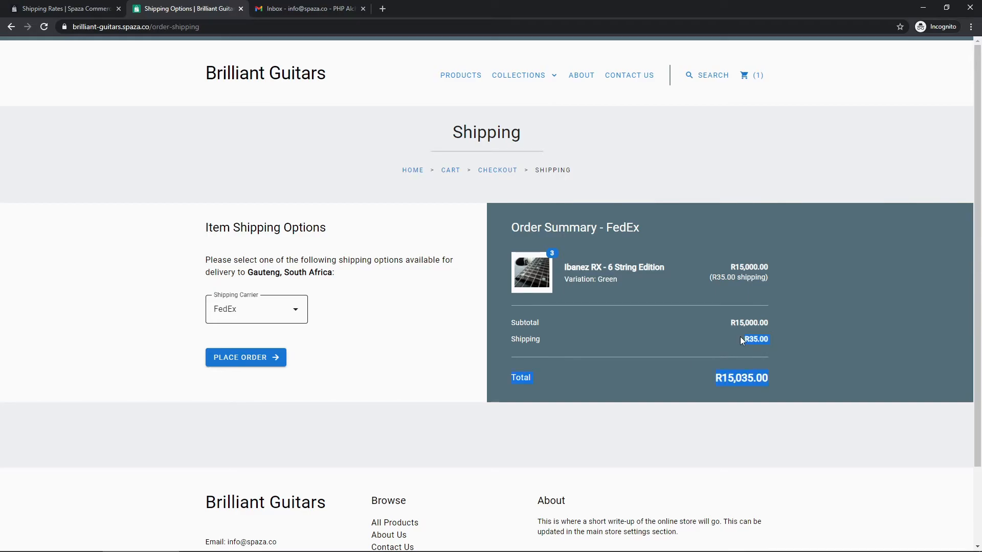
# Find the FedEx rate row for South Africa, Gauteng, 2000 in the admin Shipping Rates.
pyautogui.click(59, 10)
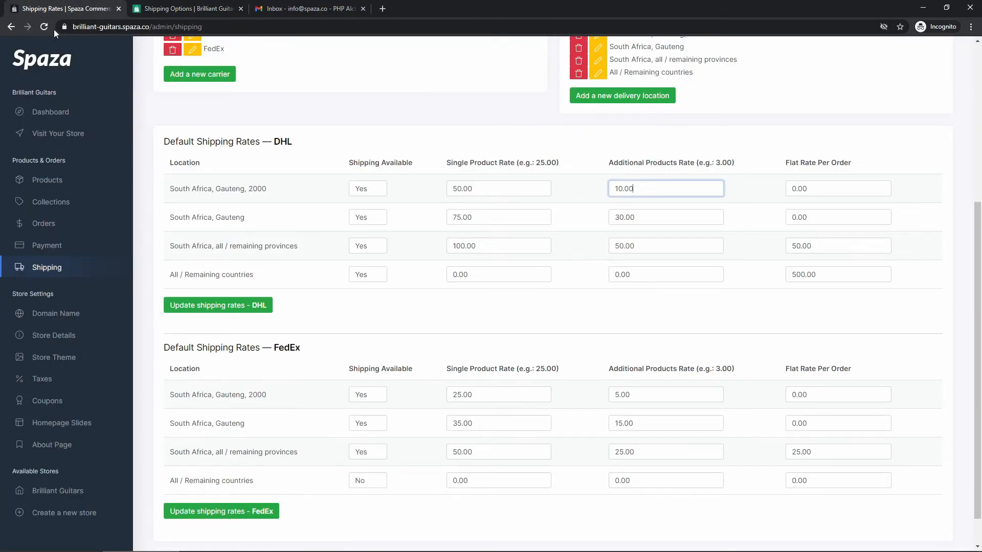
pyautogui.scroll(-1, 288, 285)
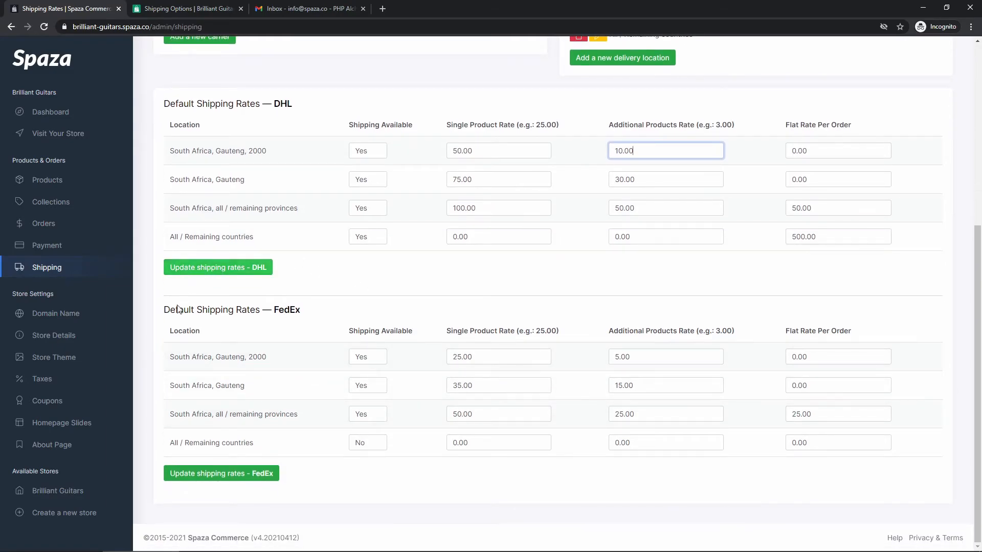
pyautogui.moveTo(313, 309); pyautogui.dragTo(267, 308)
pyautogui.moveTo(292, 347); pyautogui.dragTo(170, 358)
pyautogui.click(170, 364)
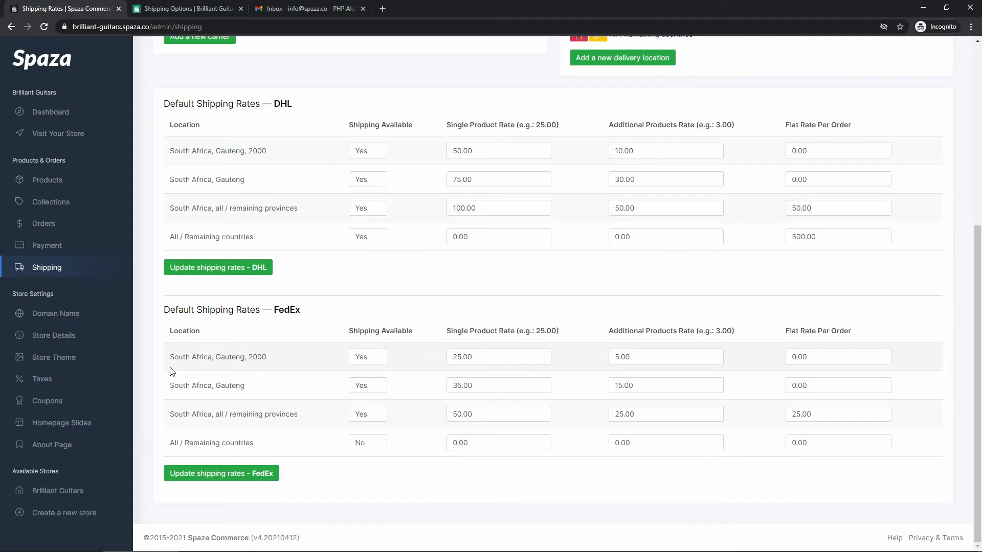
# Check the FedEx Gauteng rates: 25.00 single product, 5.00 additional products, 0.00 flat rate.
pyautogui.moveTo(508, 357); pyautogui.dragTo(438, 362)
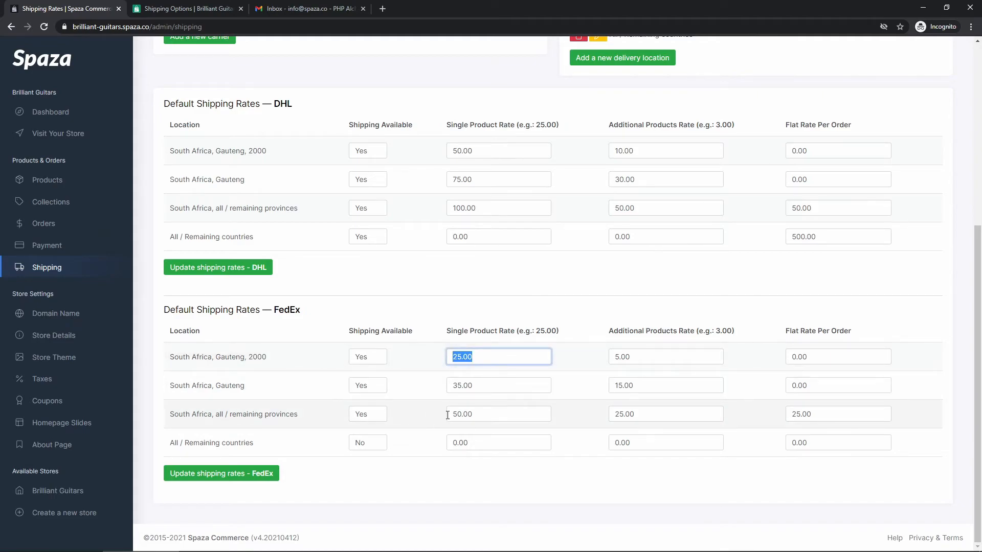
pyautogui.moveTo(664, 357); pyautogui.dragTo(612, 358)
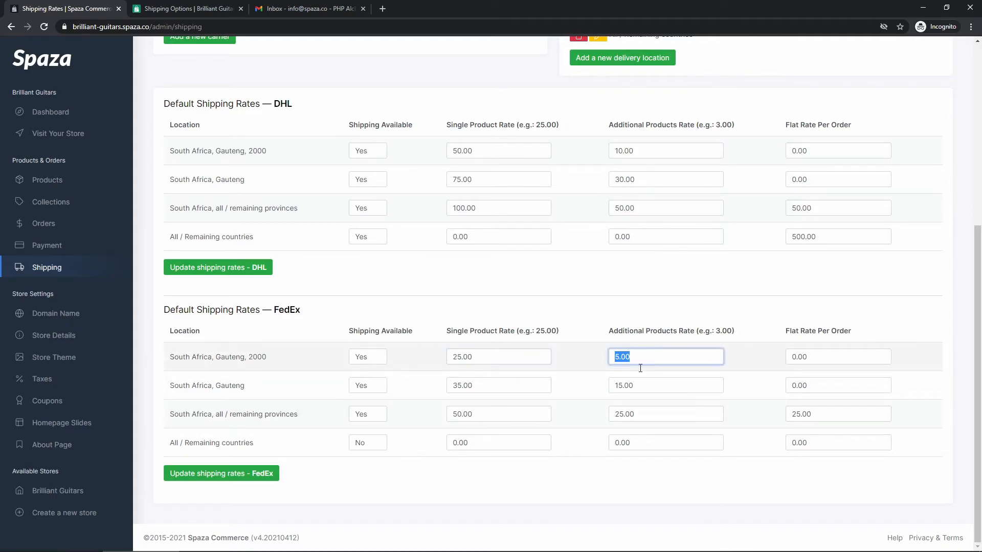
pyautogui.click(679, 364)
pyautogui.click(826, 357)
pyautogui.moveTo(484, 356); pyautogui.dragTo(443, 359)
pyautogui.click(569, 368)
pyautogui.moveTo(636, 357); pyautogui.dragTo(608, 355)
pyautogui.click(594, 358)
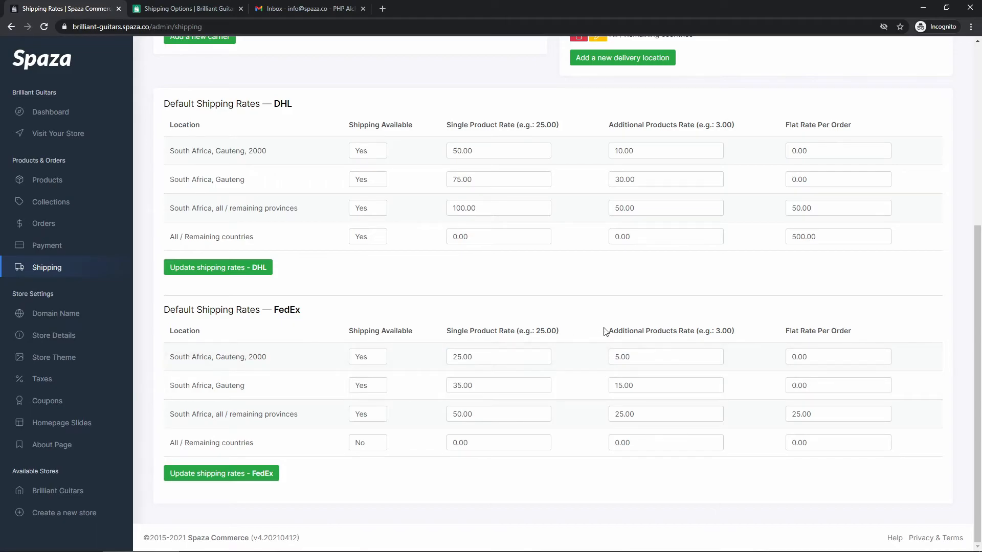
pyautogui.click(187, 10)
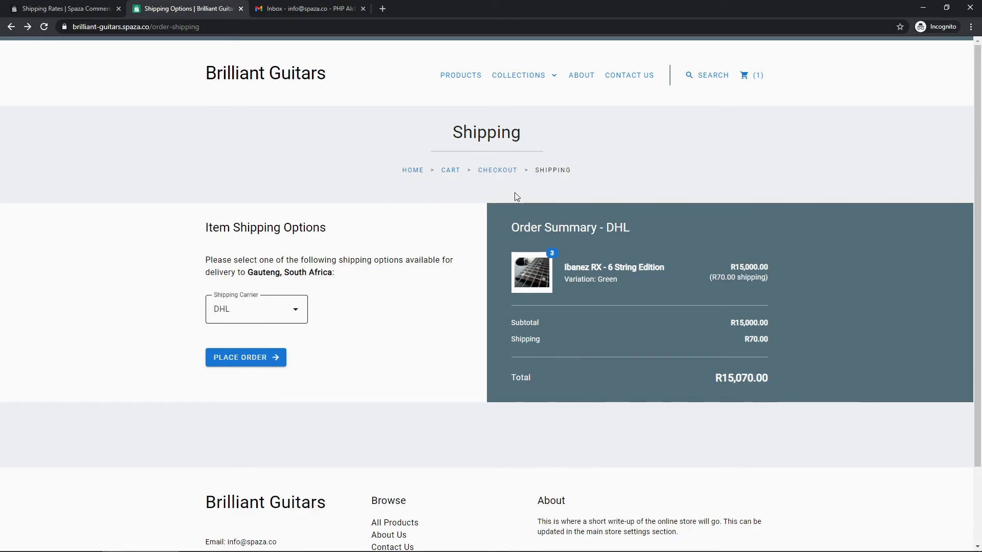
# Return to the checkout address form and look at the DHL remaining-provinces rate row in admin.
pyautogui.click(492, 173)
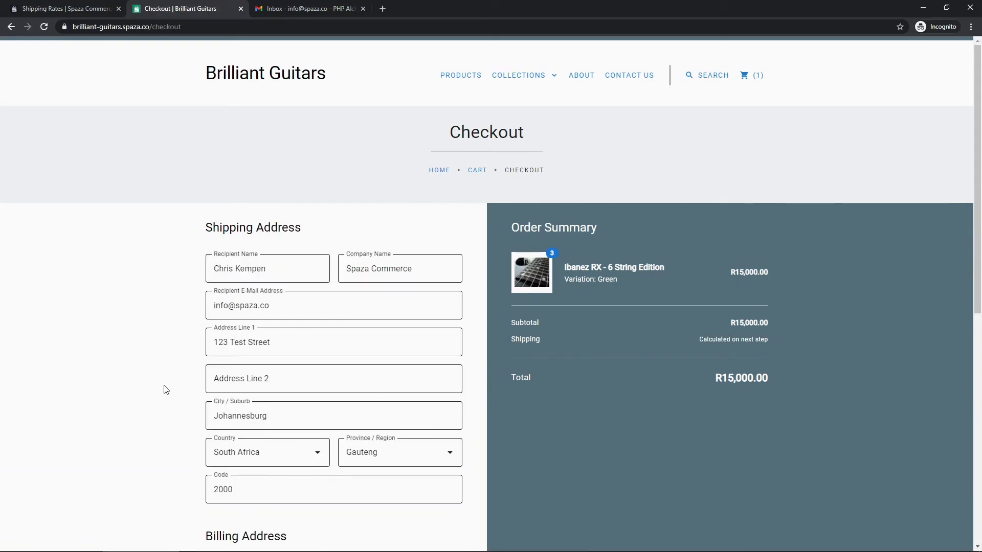
pyautogui.scroll(-2, 409, 361)
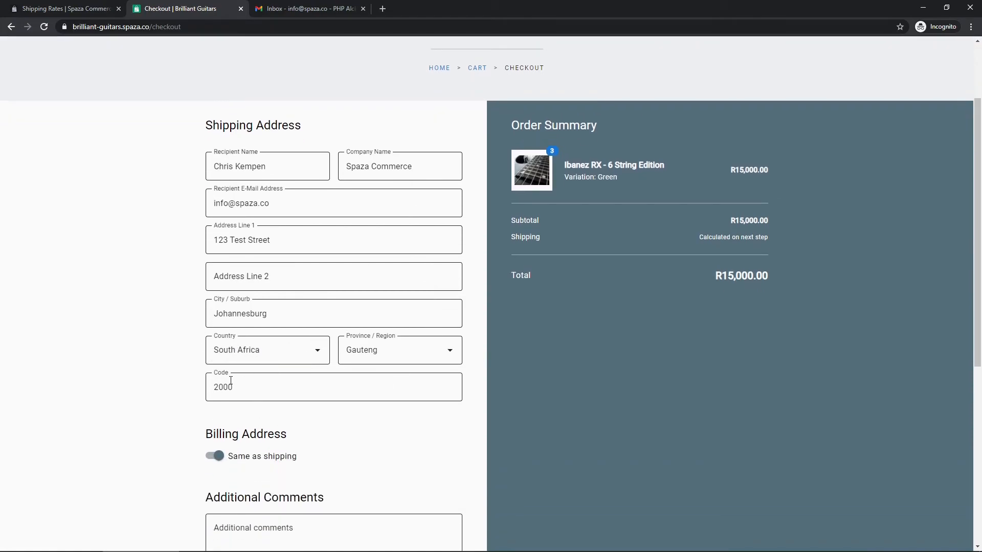
pyautogui.click(81, 9)
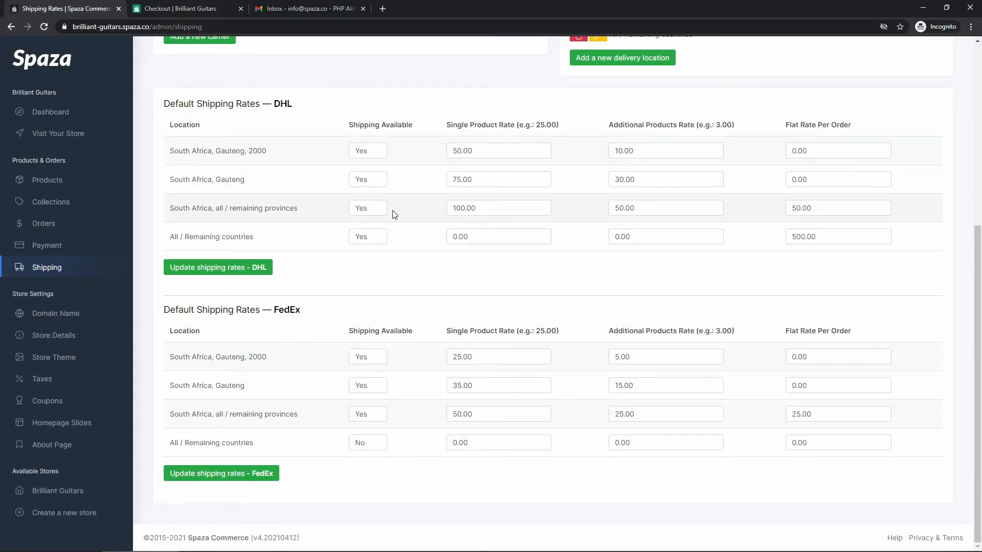
pyautogui.moveTo(305, 212); pyautogui.dragTo(176, 209)
pyautogui.click(173, 209)
# Set the delivery province to North West and the postal code to 4500.
pyautogui.click(202, 9)
pyautogui.click(390, 358)
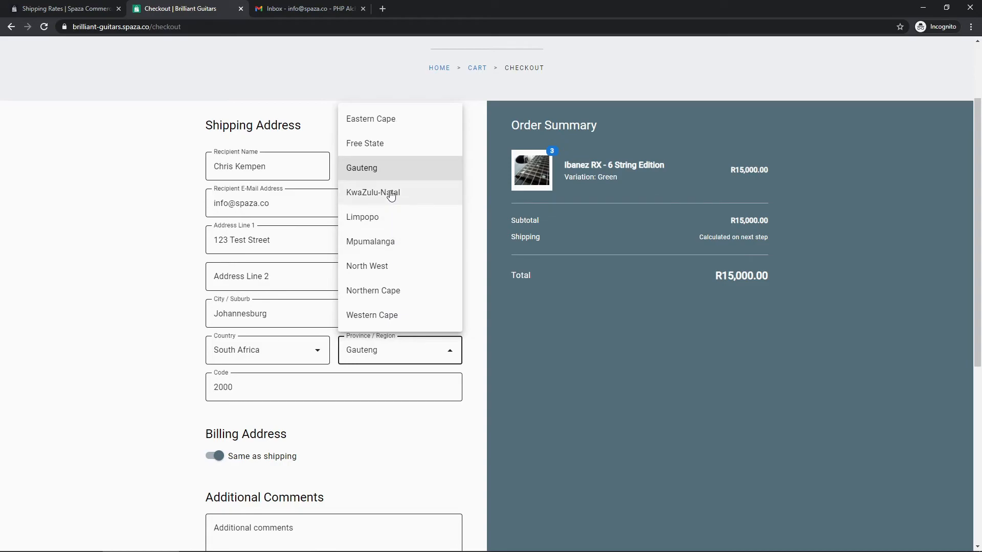
pyautogui.click(387, 266)
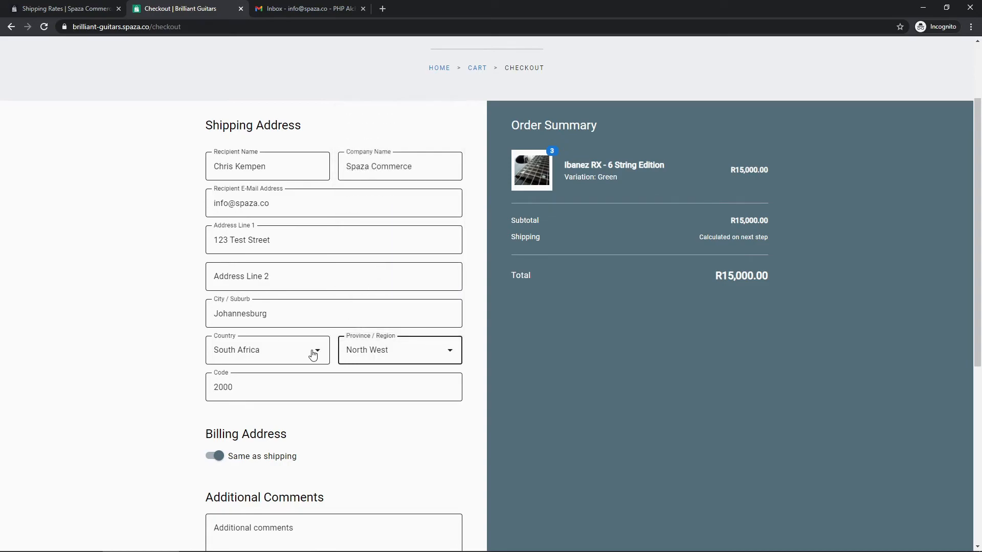
pyautogui.doubleClick(244, 383)
pyautogui.write('45')
pyautogui.click(349, 438)
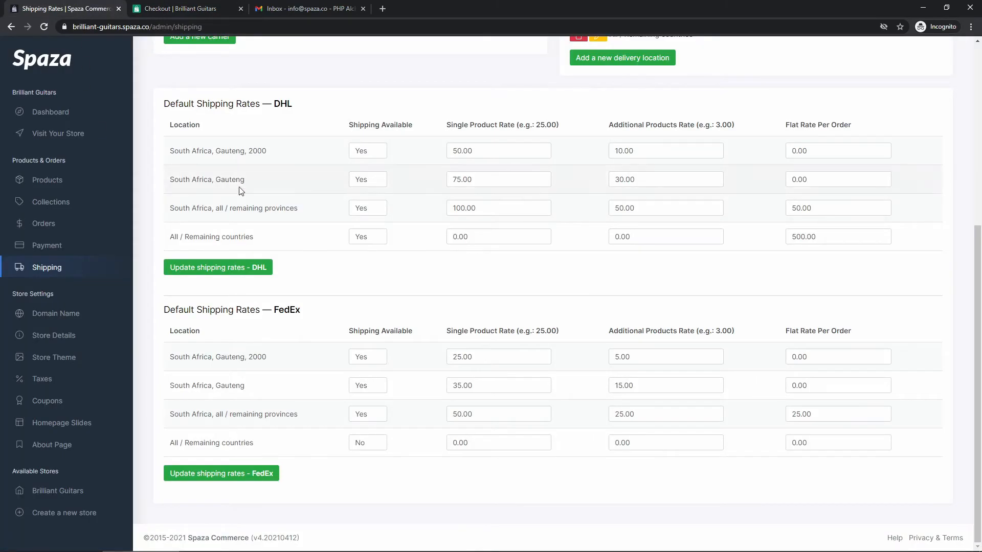
# Inspect the DHL remaining-provinces rates: 100.00 single, 50.00 additional, 50.00 flat per order.
pyautogui.moveTo(300, 207); pyautogui.dragTo(176, 208)
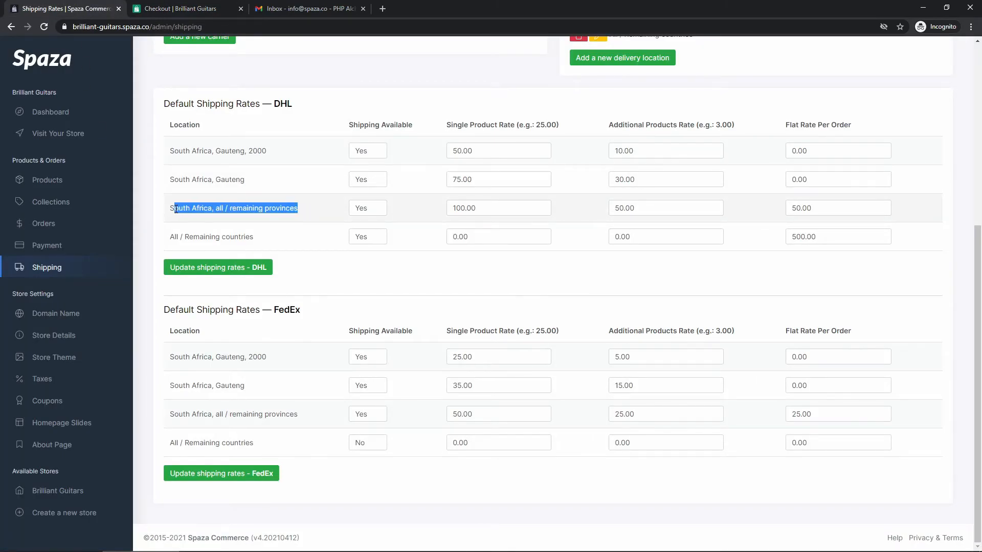
pyautogui.click(261, 205)
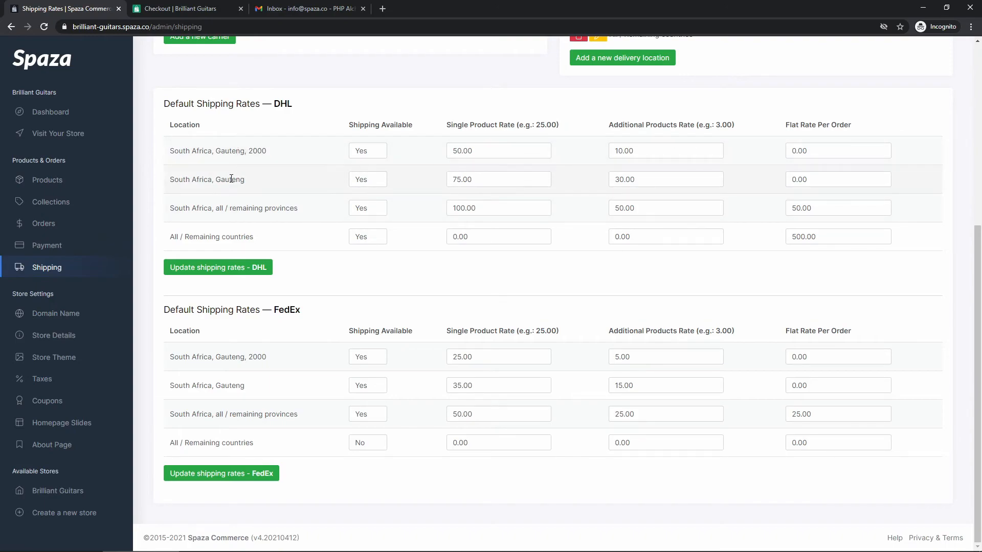
pyautogui.moveTo(305, 211); pyautogui.dragTo(175, 210)
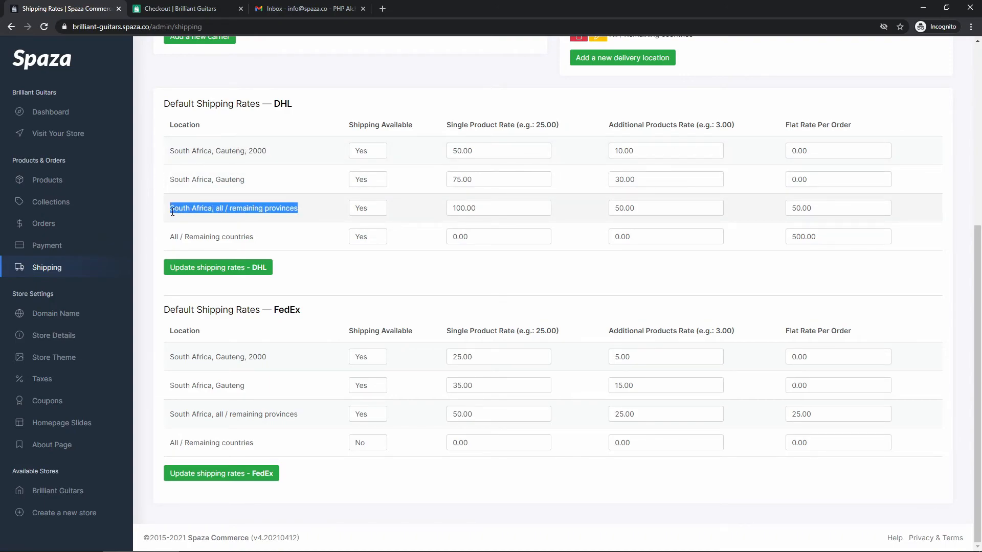
pyautogui.click(259, 222)
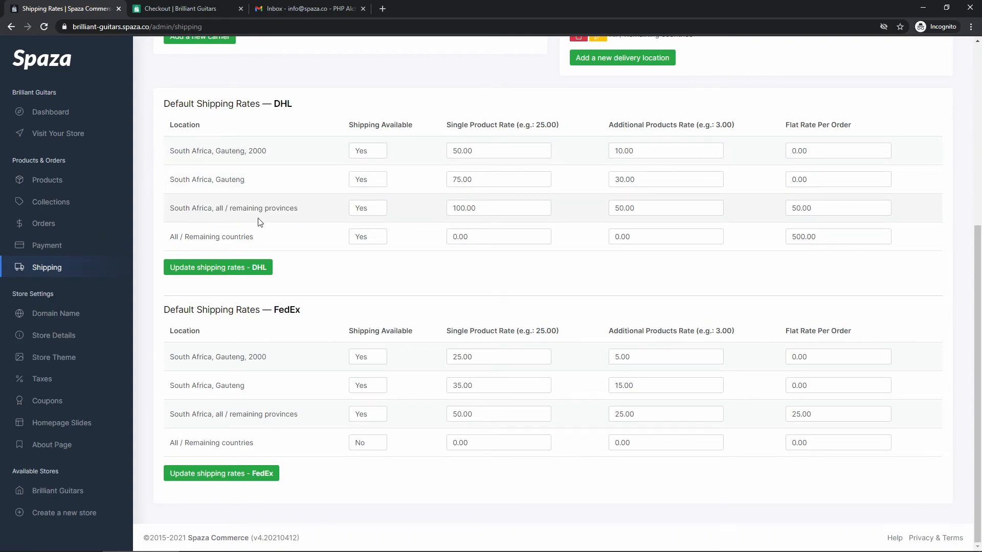
pyautogui.click(173, 10)
# Continue the North West checkout to the shipping options step.
pyautogui.scroll(-1, 360, 361)
pyautogui.scroll(3, 358, 353)
pyautogui.scroll(-2, 307, 307)
pyautogui.scroll(-1, 224, 366)
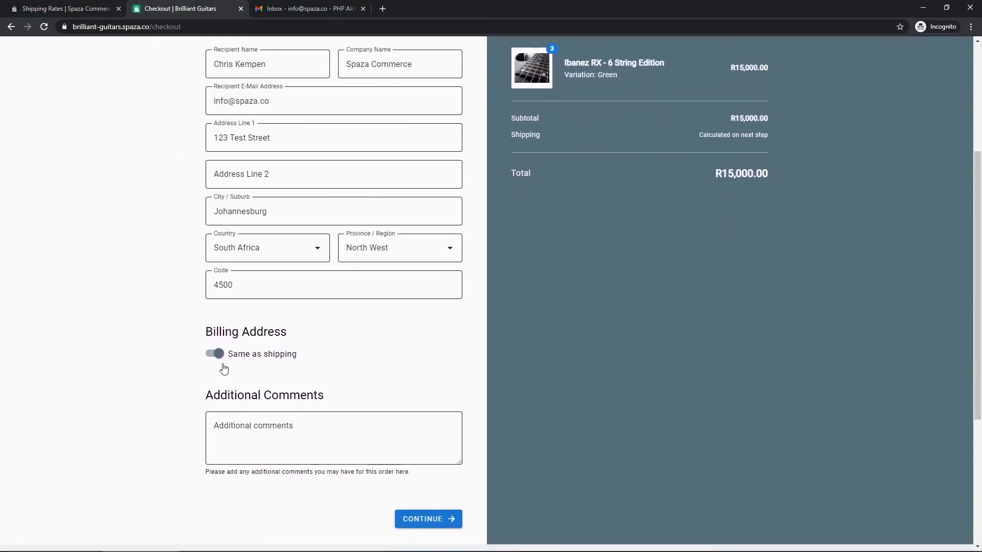
pyautogui.scroll(2, 353, 306)
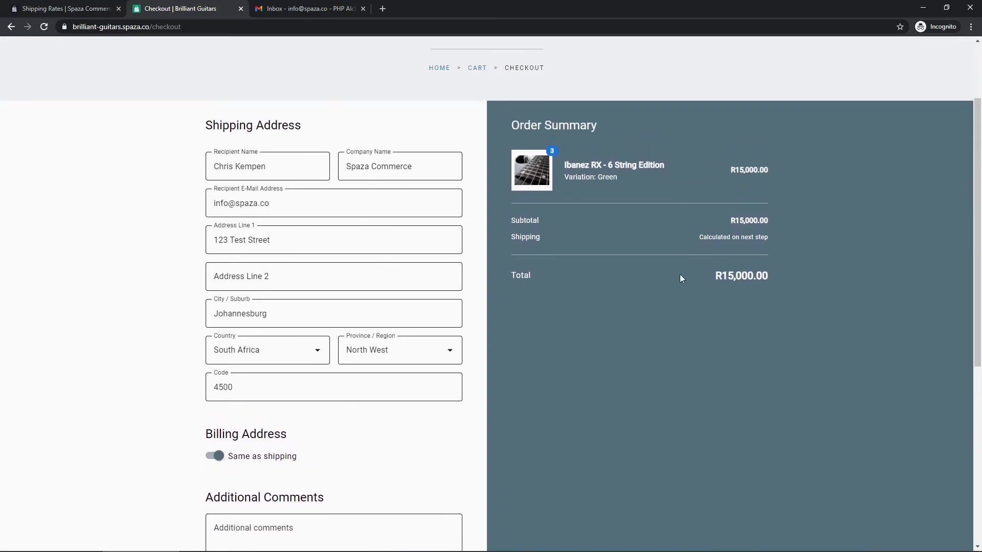
pyautogui.scroll(-4, 450, 303)
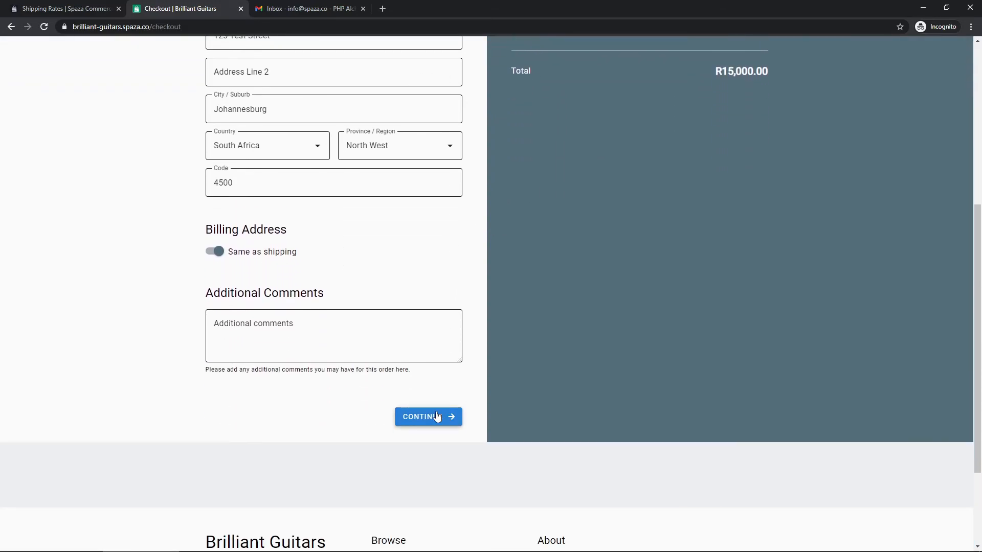
pyautogui.click(437, 417)
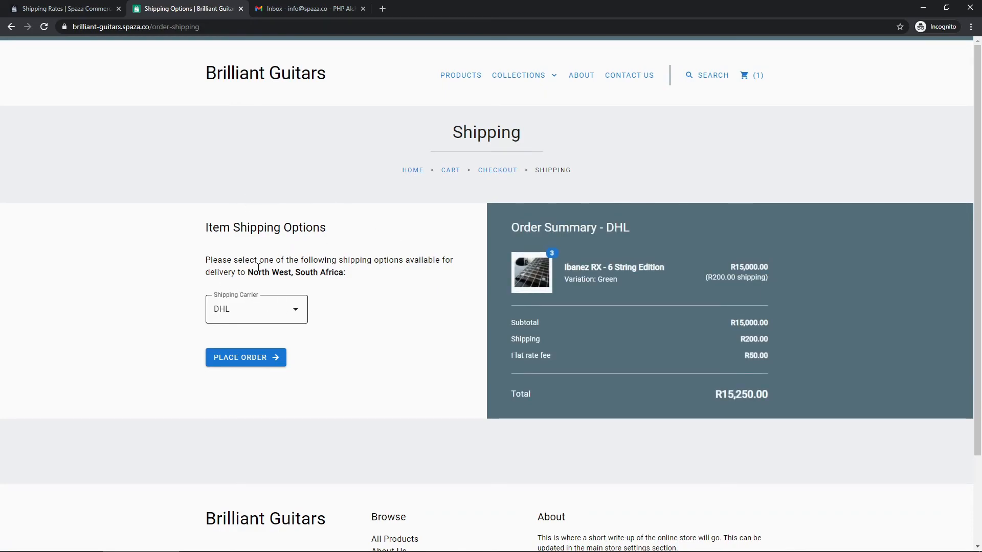
# Verify the DHL quote for North West: R200.00 shipping plus a R50.00 flat rate fee.
pyautogui.moveTo(249, 275); pyautogui.dragTo(343, 275)
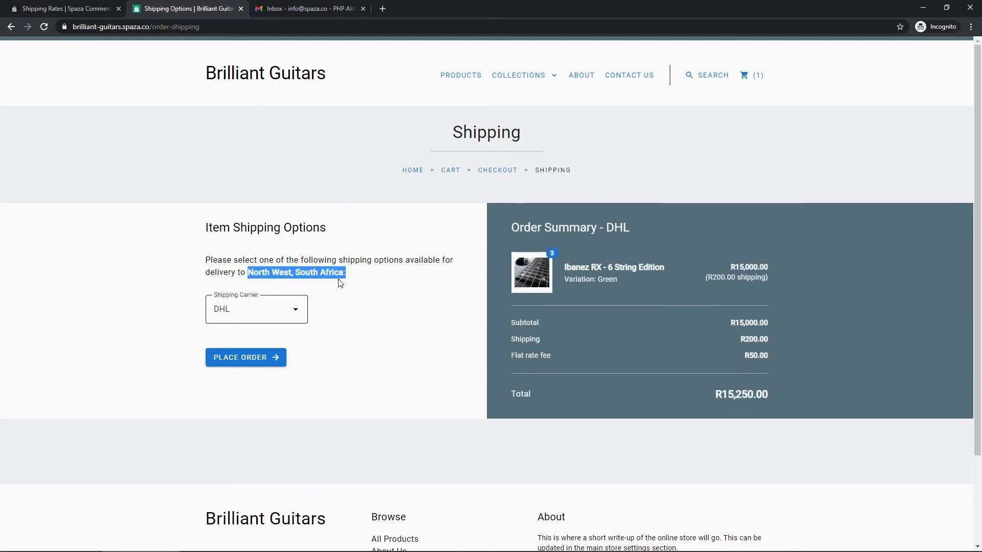
pyautogui.click(377, 300)
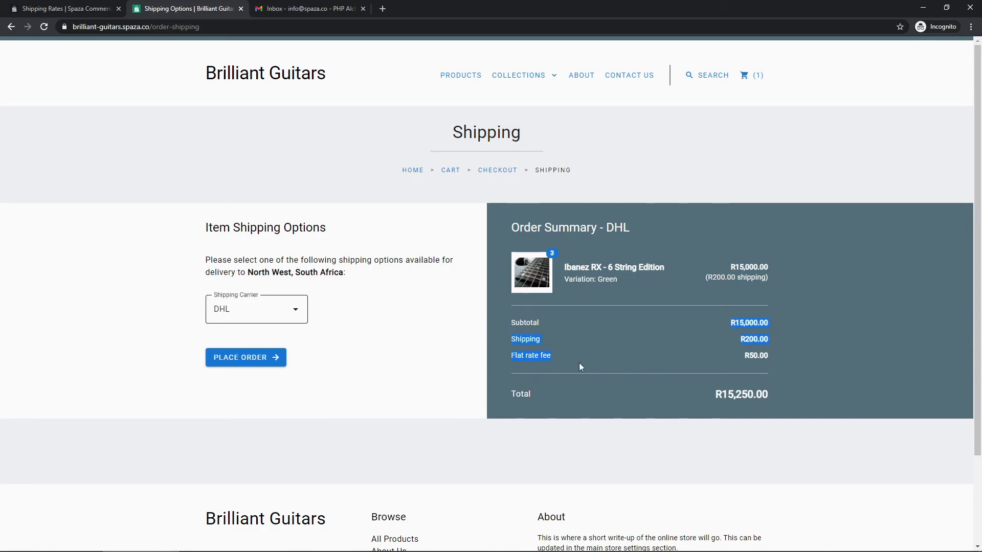
pyautogui.click(587, 340)
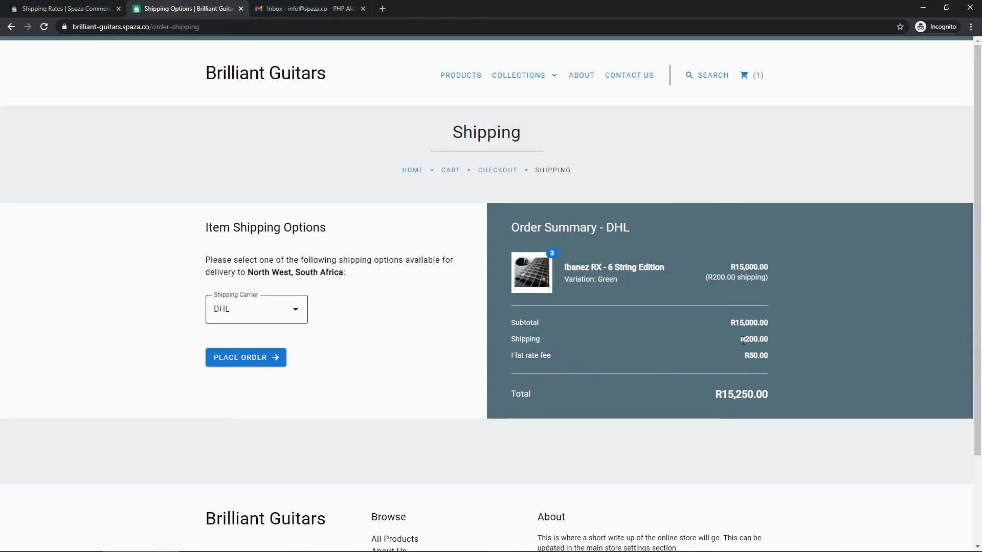
pyautogui.moveTo(769, 355); pyautogui.dragTo(753, 355)
pyautogui.click(752, 354)
pyautogui.click(88, 11)
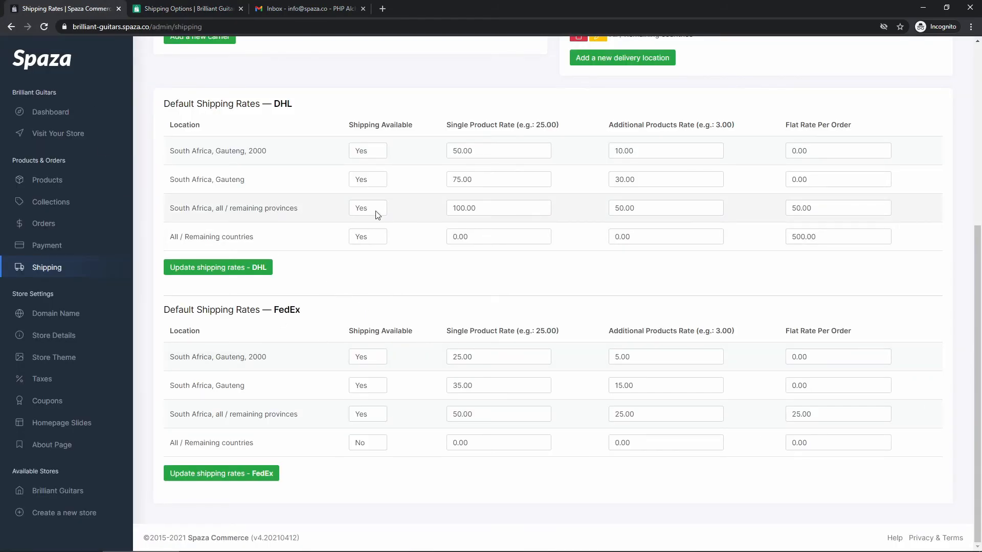
pyautogui.doubleClick(488, 207)
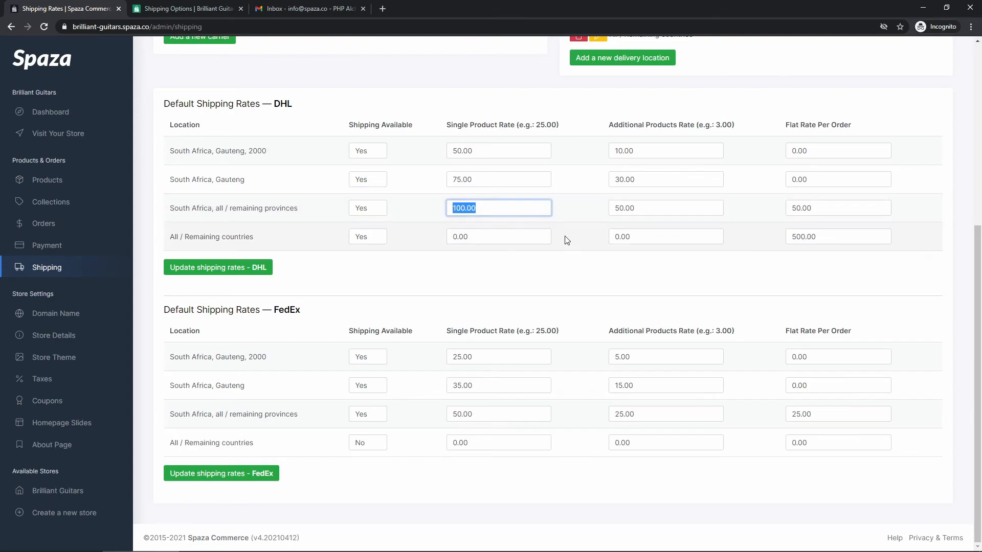
pyautogui.doubleClick(648, 208)
pyautogui.click(650, 221)
pyautogui.moveTo(820, 210); pyautogui.dragTo(785, 210)
pyautogui.click(783, 210)
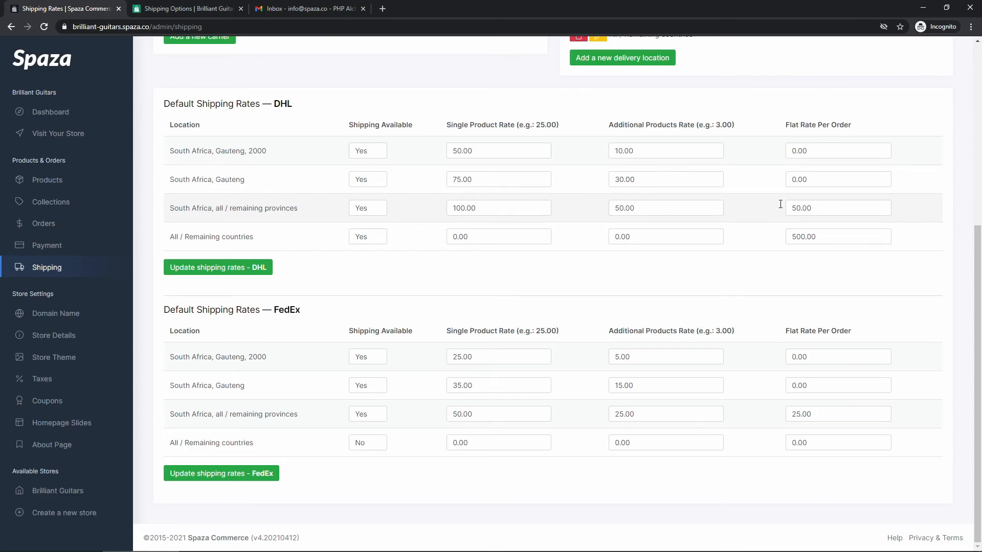
pyautogui.click(174, 8)
pyautogui.click(743, 348)
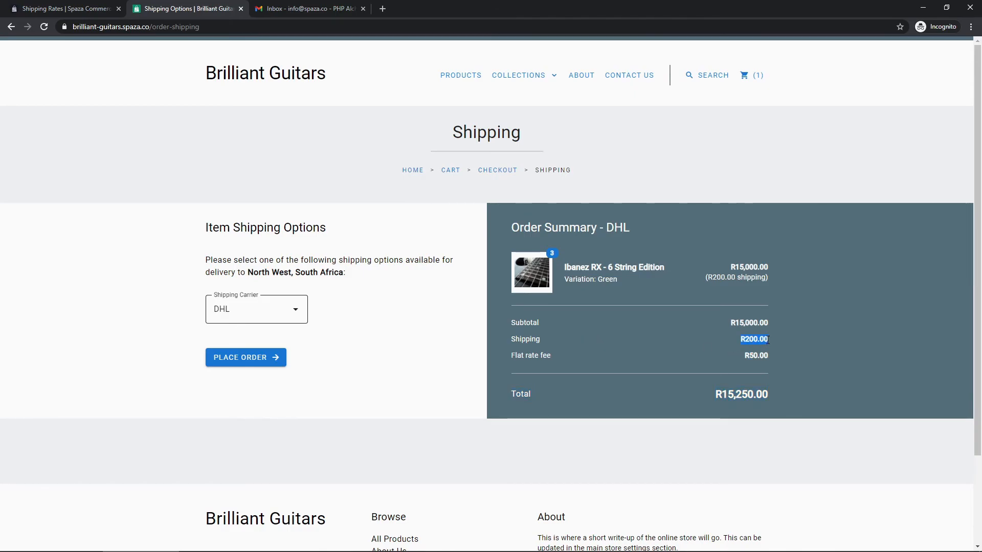
pyautogui.click(66, 10)
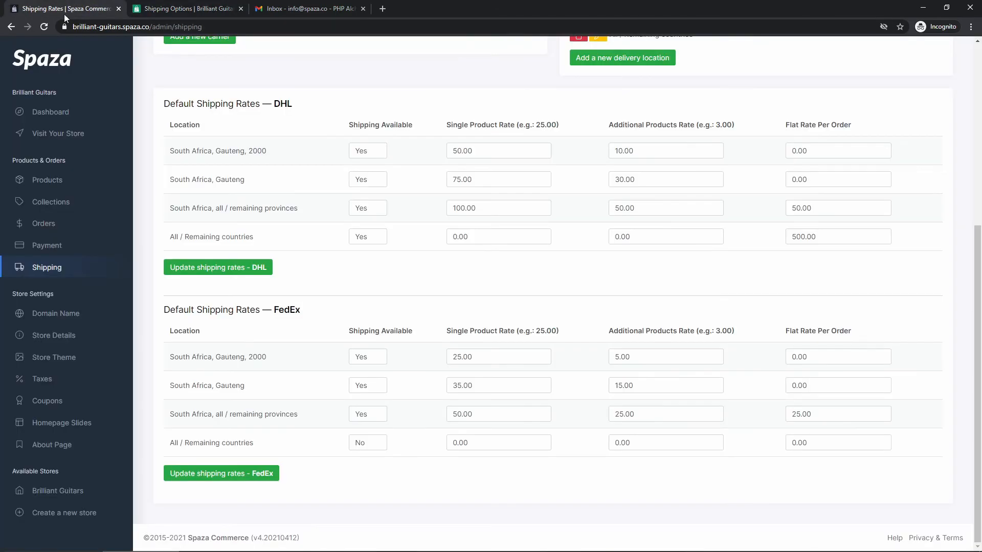
pyautogui.doubleClick(490, 206)
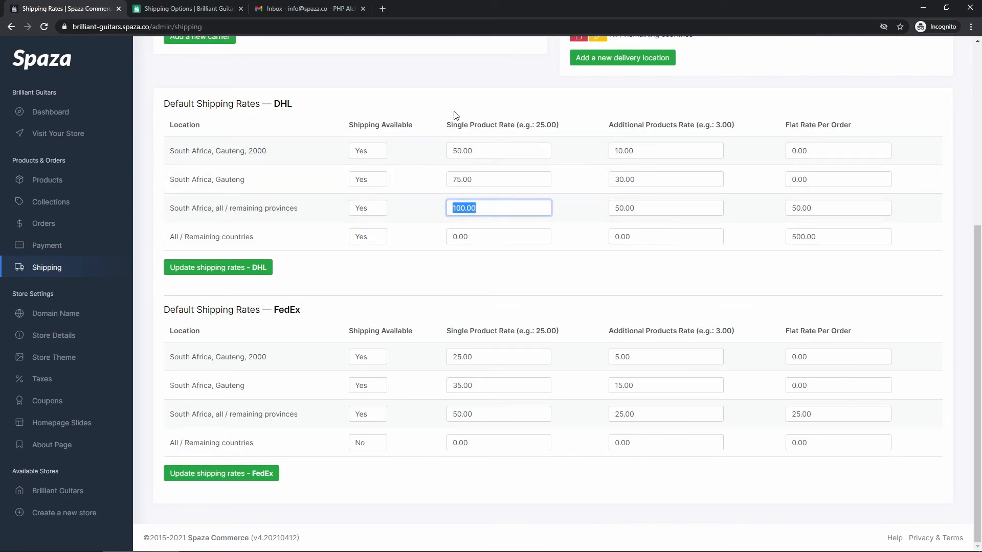
pyautogui.moveTo(636, 208); pyautogui.dragTo(615, 208)
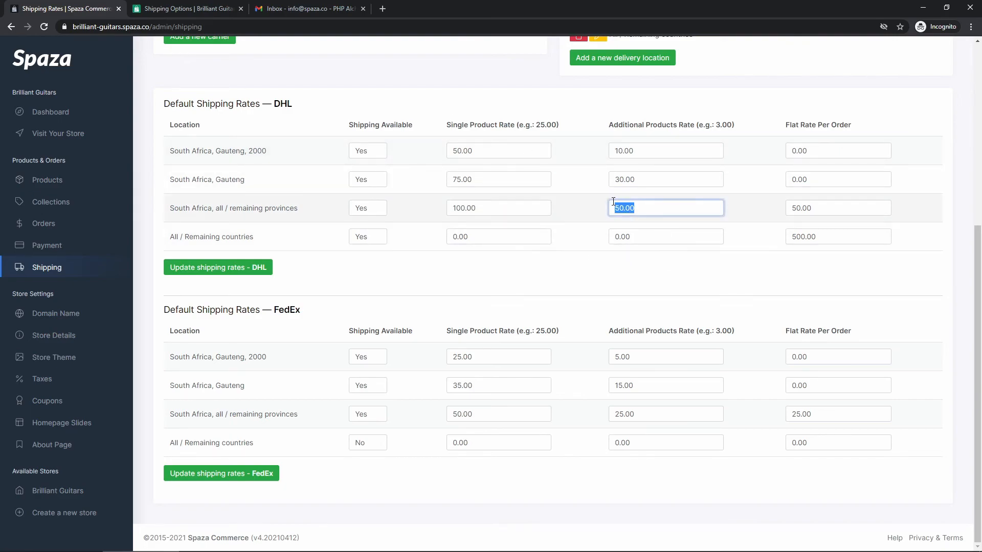
pyautogui.click(461, 205)
pyautogui.click(156, 8)
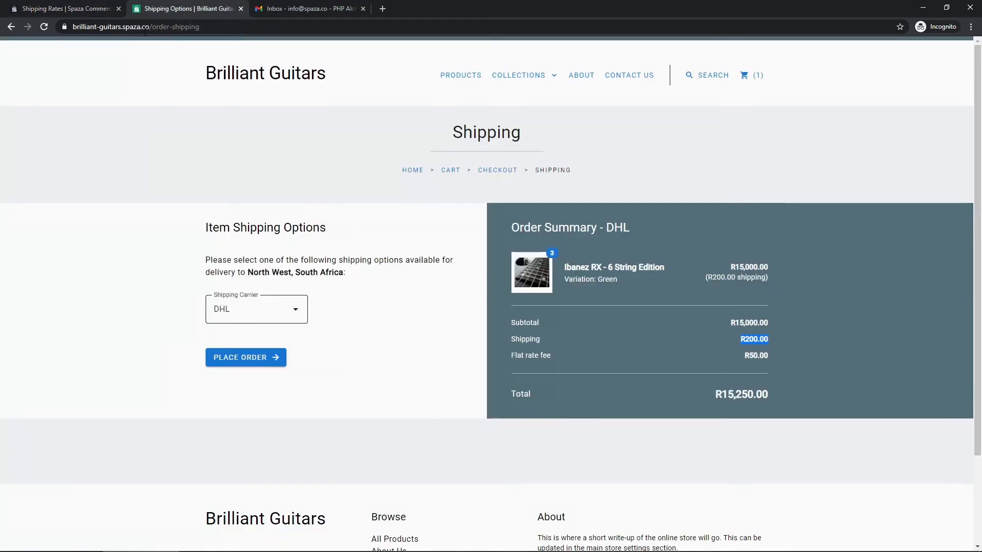
pyautogui.click(756, 357)
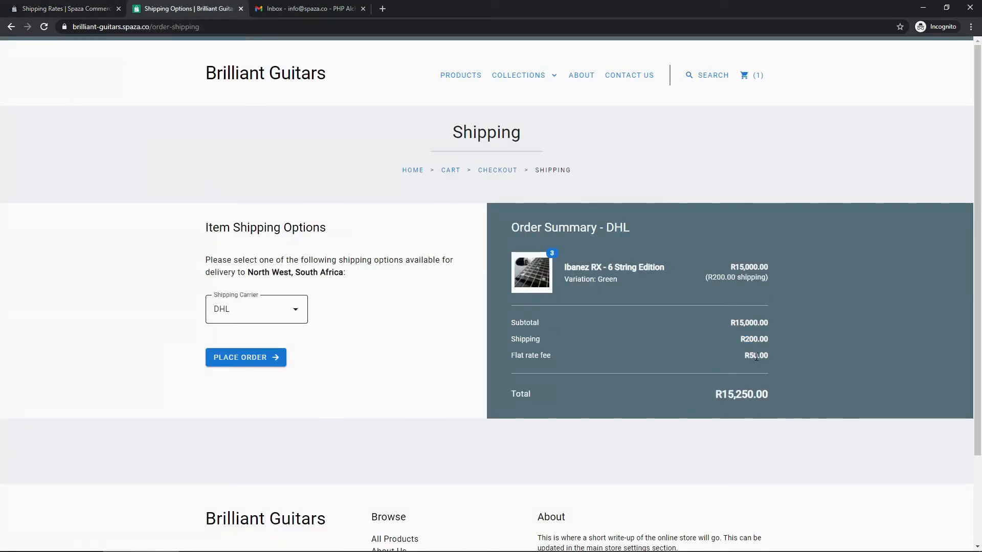
pyautogui.click(268, 318)
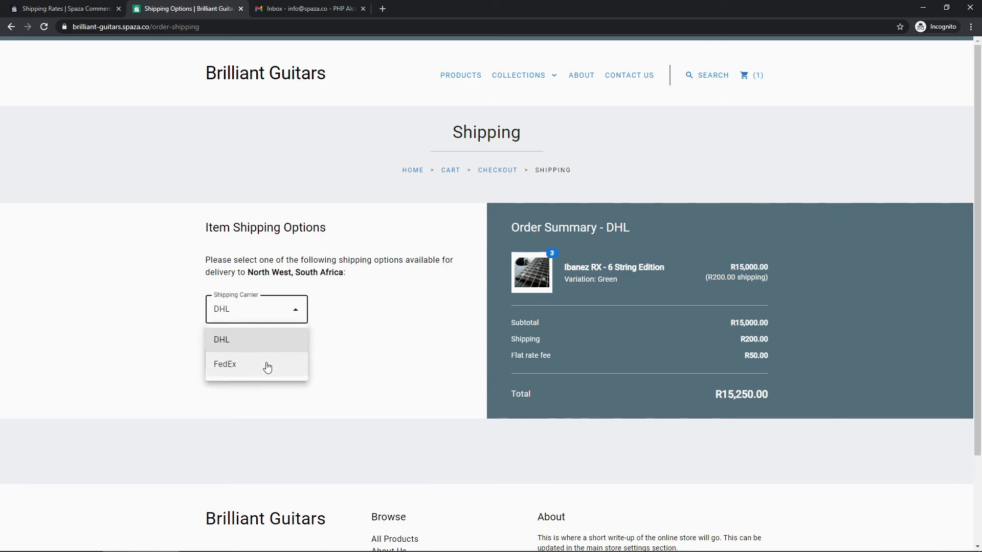
# Select FedEx and confirm the summary's R25.00 flat fee matches FedEx's 25.00 provinces rate.
pyautogui.click(266, 366)
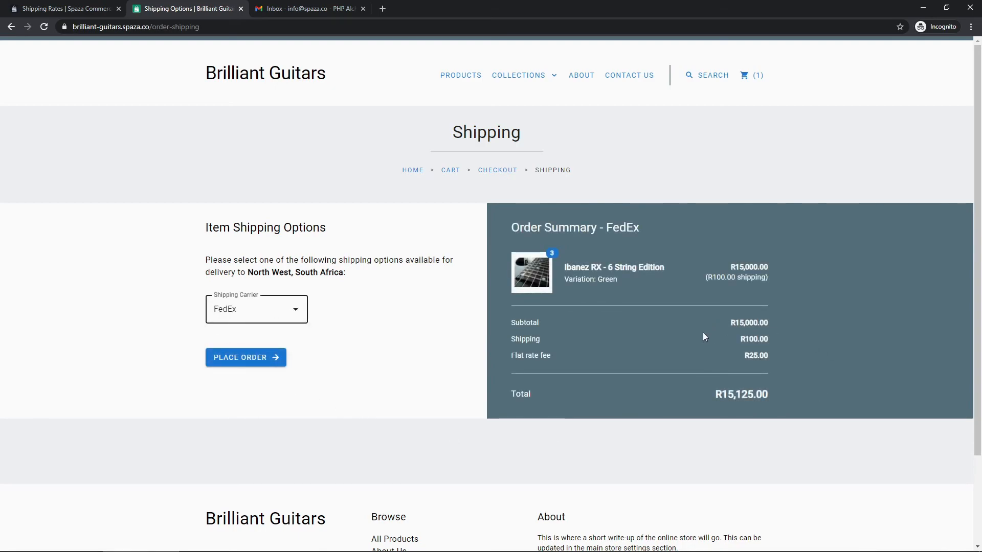
pyautogui.click(92, 8)
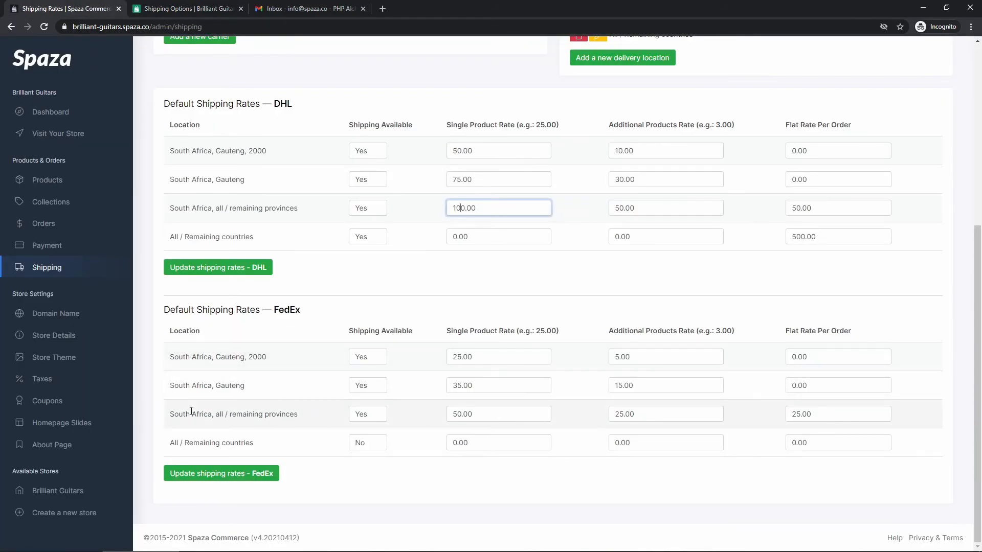
pyautogui.moveTo(170, 416); pyautogui.dragTo(301, 417)
pyautogui.click(304, 420)
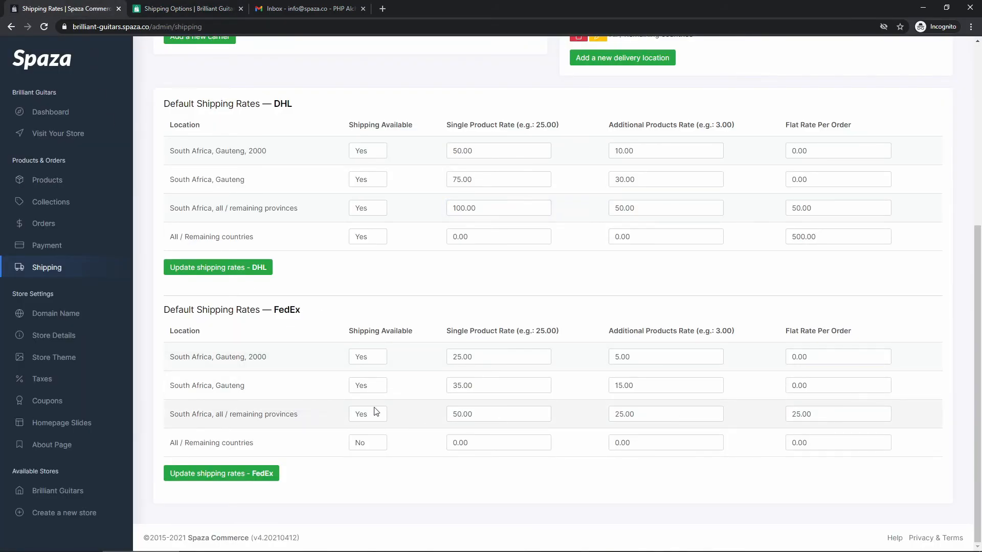
pyautogui.doubleClick(811, 415)
pyautogui.click(153, 9)
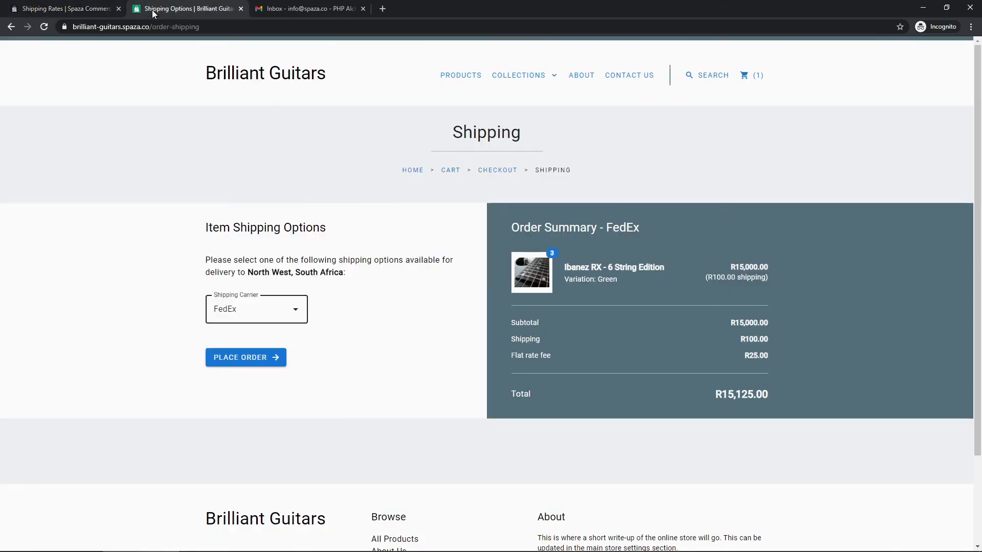
pyautogui.moveTo(761, 355); pyautogui.dragTo(743, 356)
pyautogui.click(703, 354)
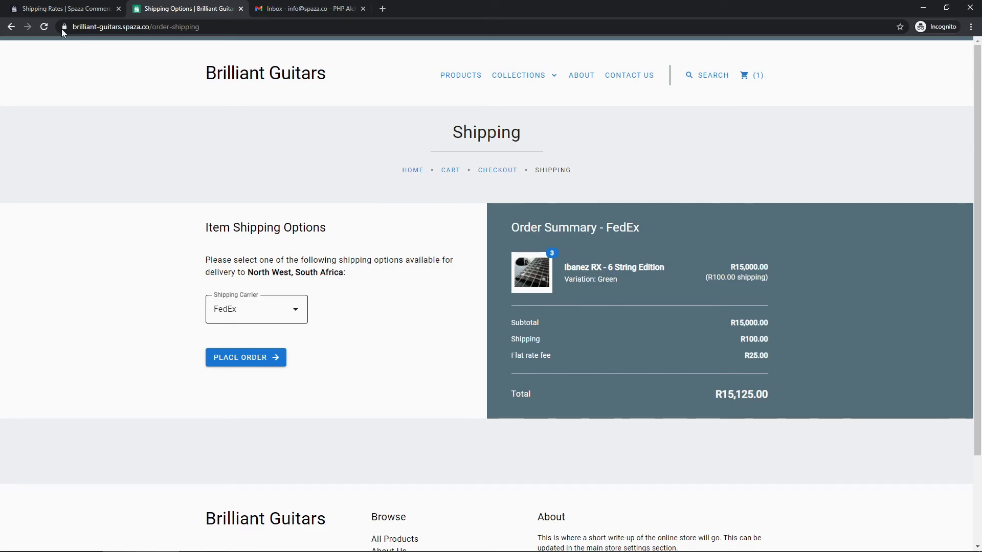
# Review the FedEx All / Remaining countries rate row in the admin Shipping Rates.
pyautogui.click(52, 8)
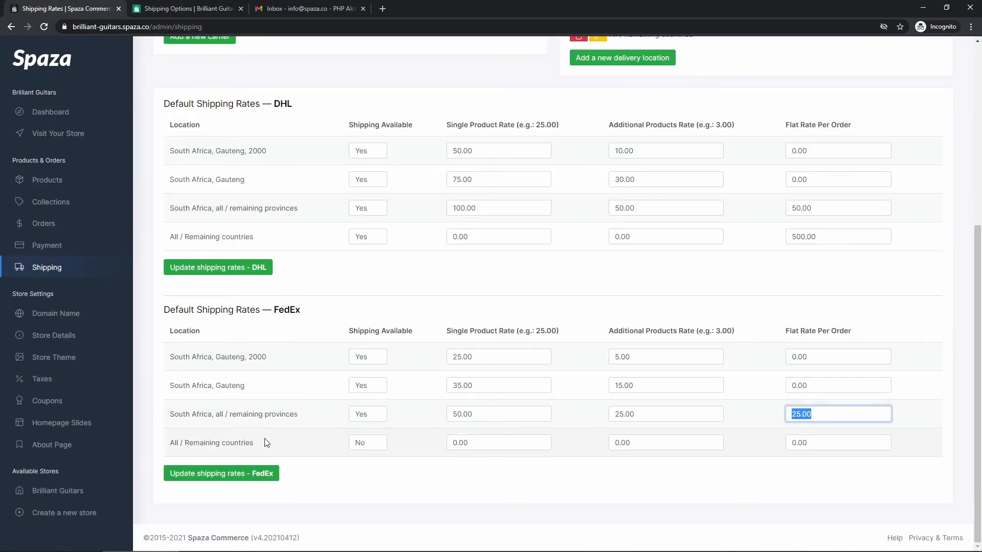
pyautogui.moveTo(254, 442); pyautogui.dragTo(172, 441)
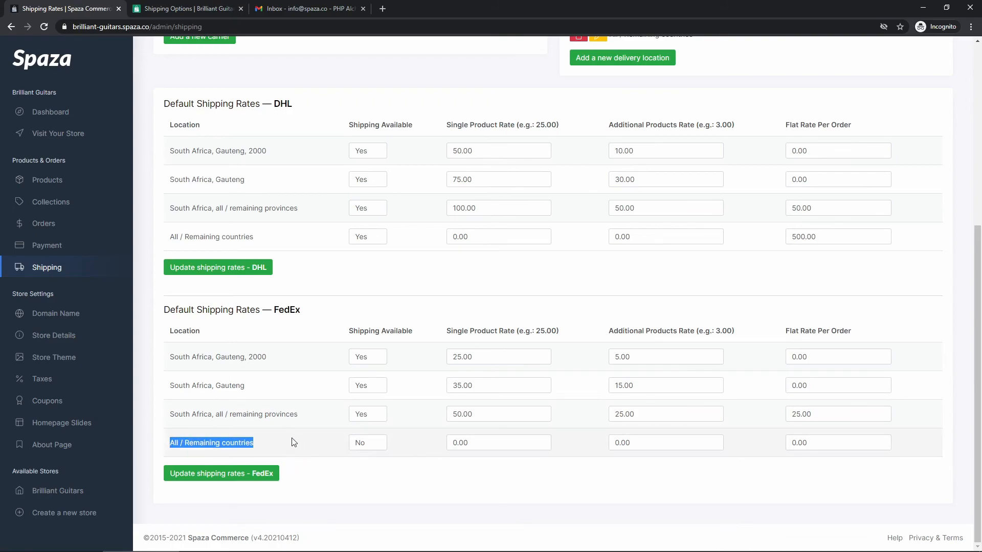
pyautogui.click(280, 449)
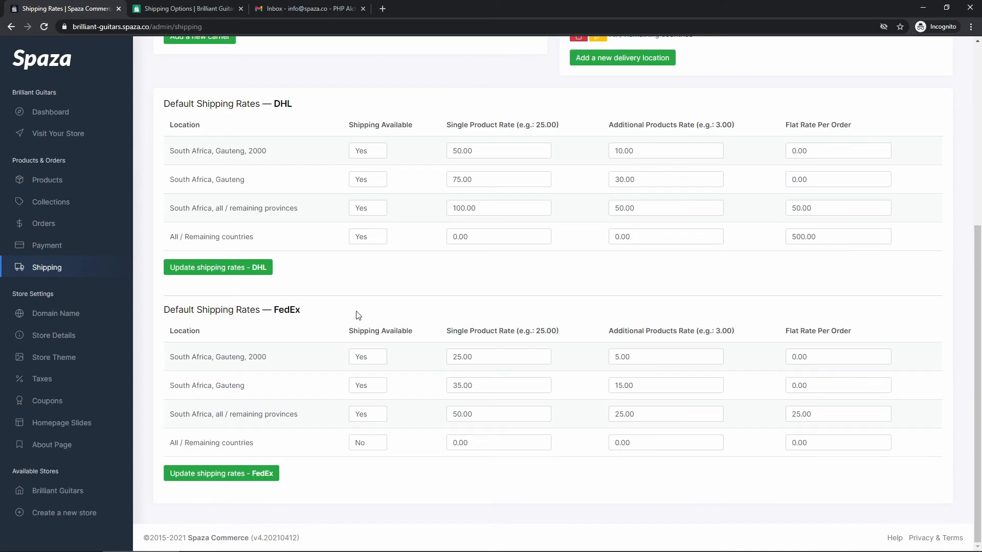
pyautogui.scroll(2, 357, 315)
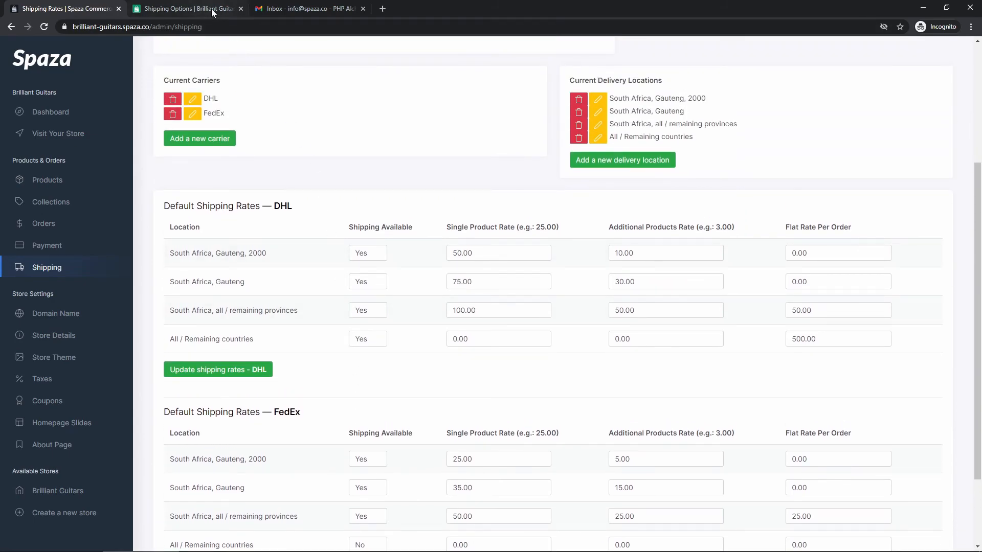
pyautogui.scroll(-2, 286, 260)
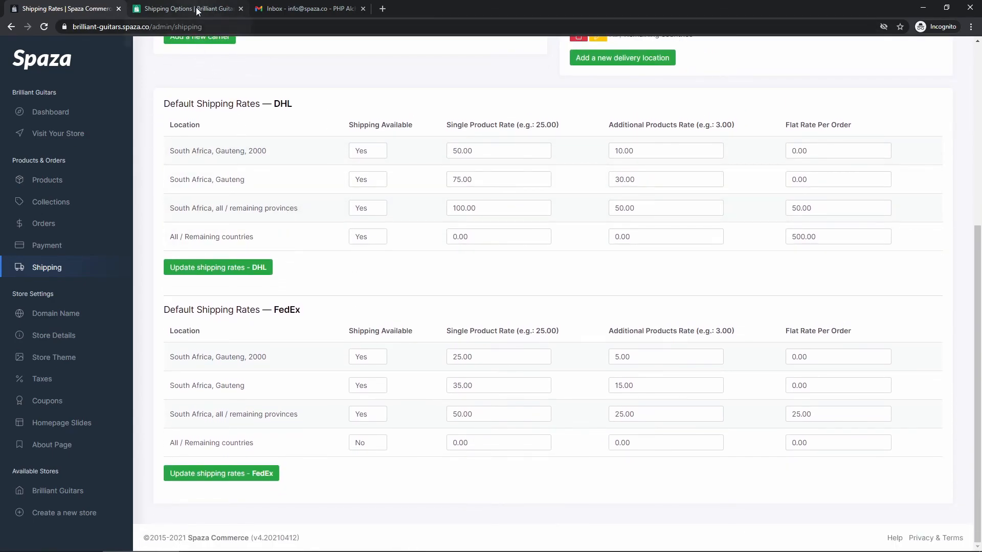
pyautogui.click(198, 12)
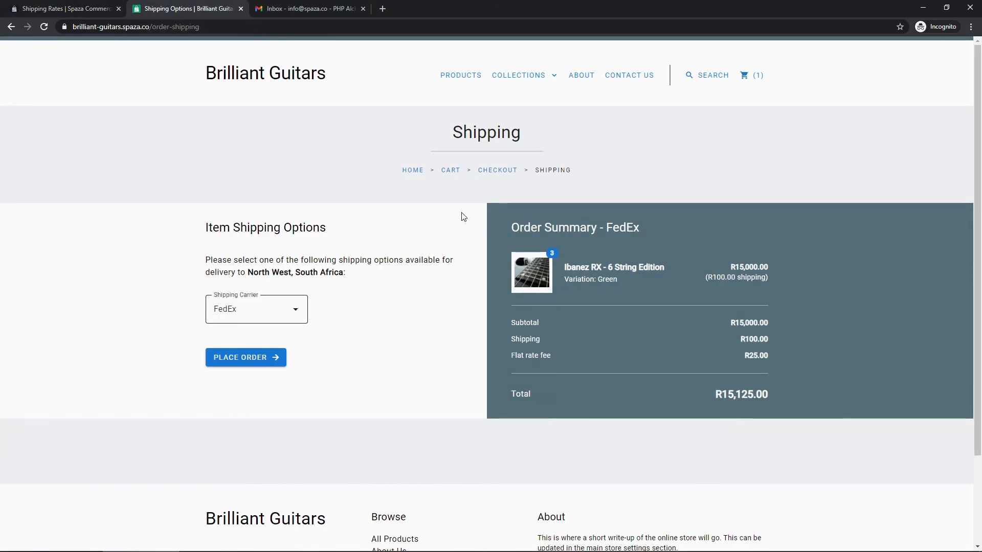
# Change the checkout delivery country to Spain and the province to Aragon.
pyautogui.click(496, 171)
pyautogui.scroll(-1, 473, 205)
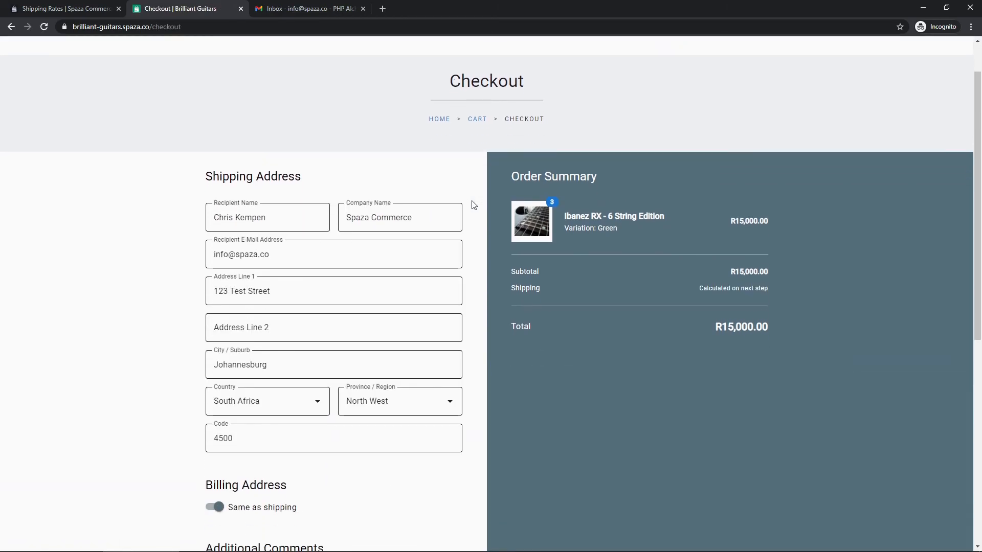
pyautogui.scroll(-1, 472, 205)
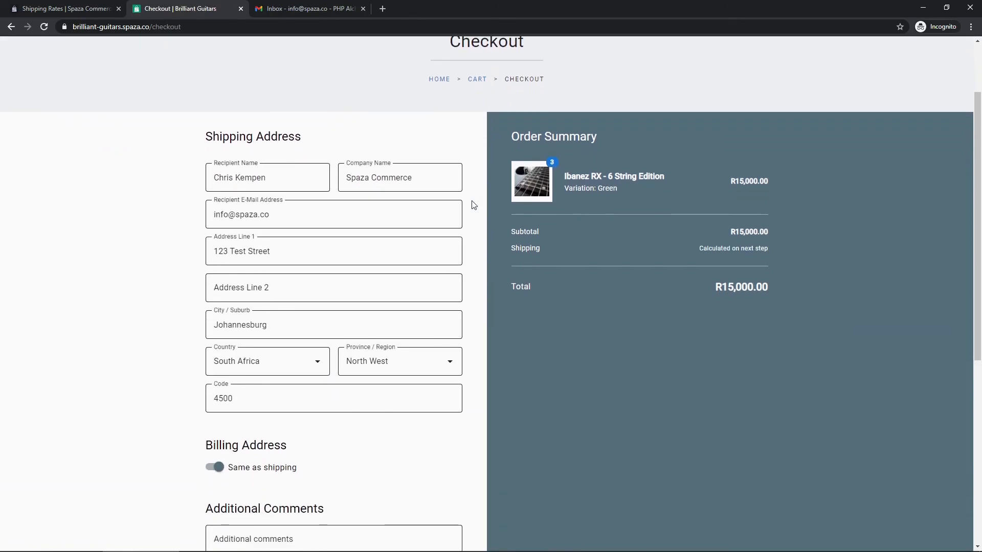
pyautogui.click(304, 354)
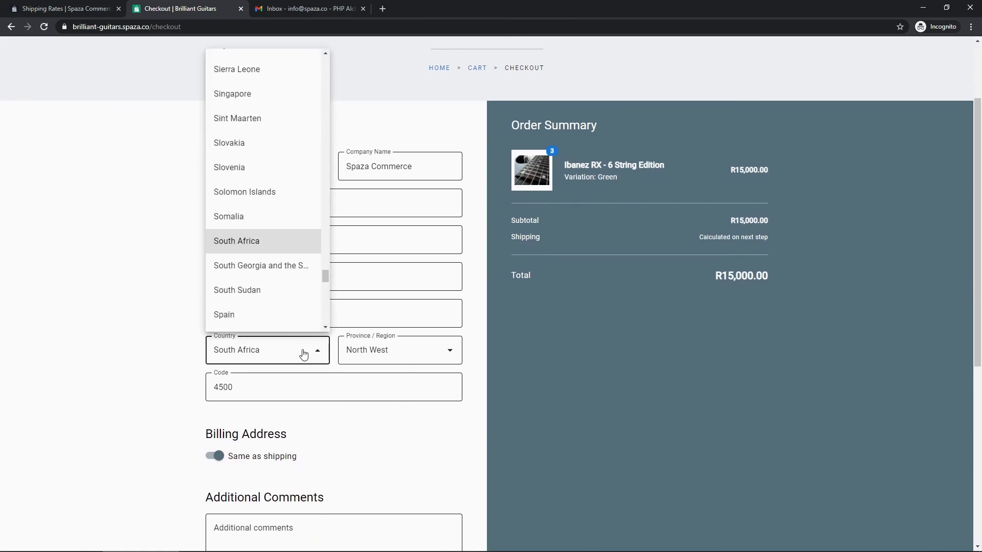
pyautogui.click(266, 317)
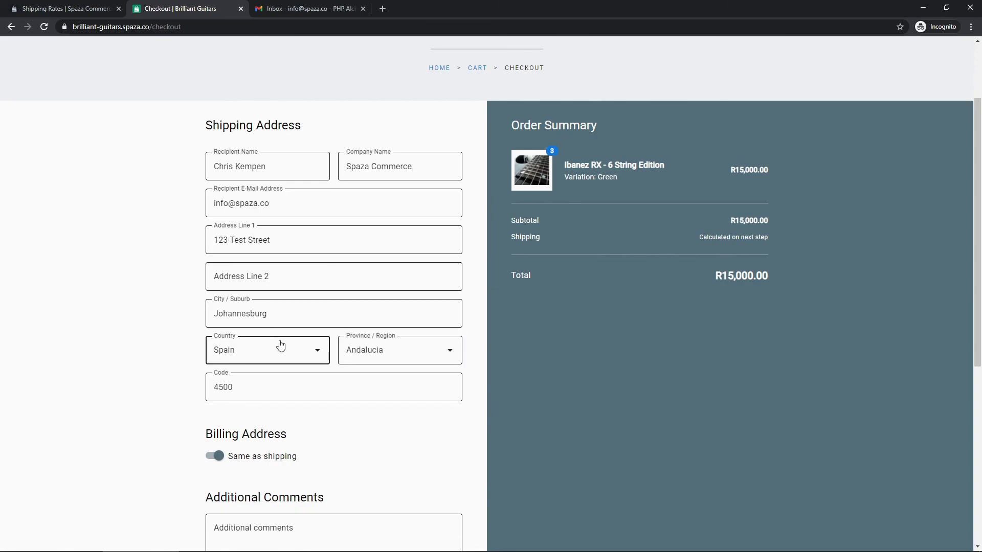
pyautogui.click(415, 351)
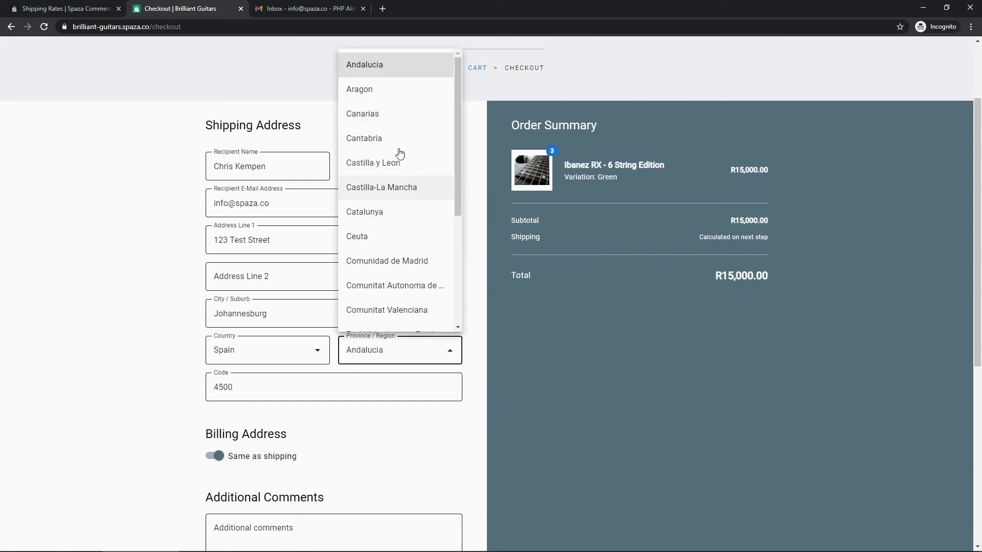
pyautogui.click(386, 92)
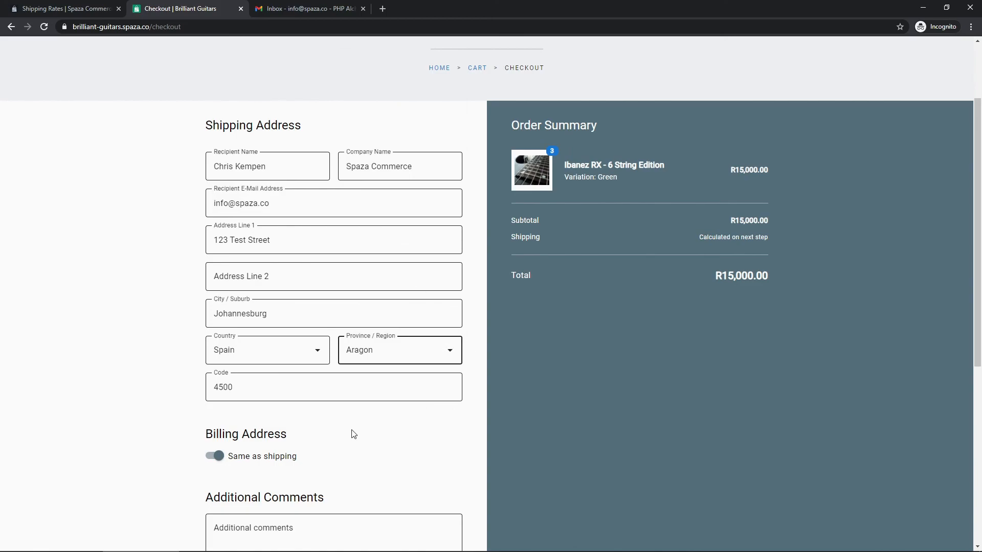
pyautogui.click(164, 407)
# Continue to the shipping options, which now quote DHL with a R500.00 flat fee.
pyautogui.scroll(2, 408, 320)
pyautogui.scroll(-4, 408, 320)
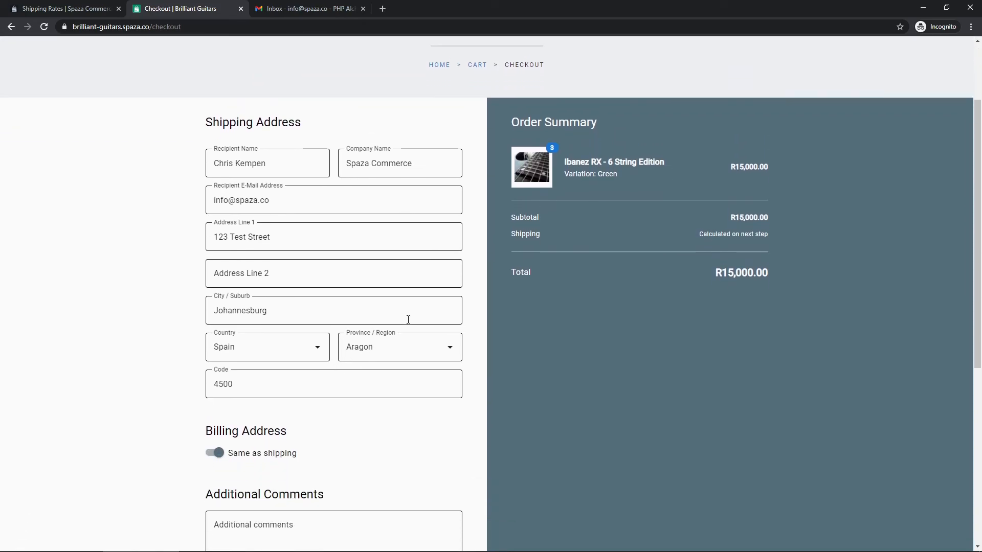
pyautogui.scroll(-1, 407, 321)
pyautogui.scroll(3, 407, 323)
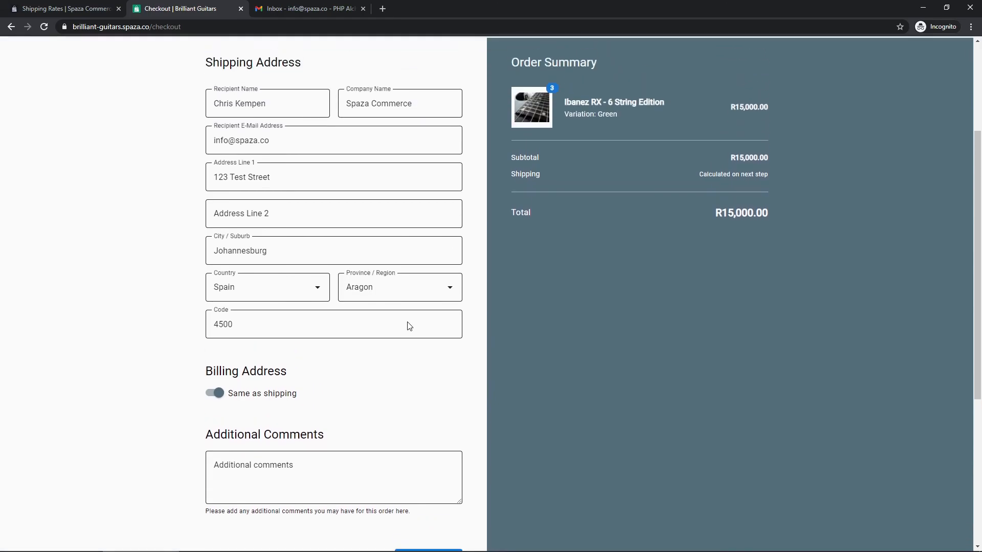
pyautogui.scroll(-2, 419, 408)
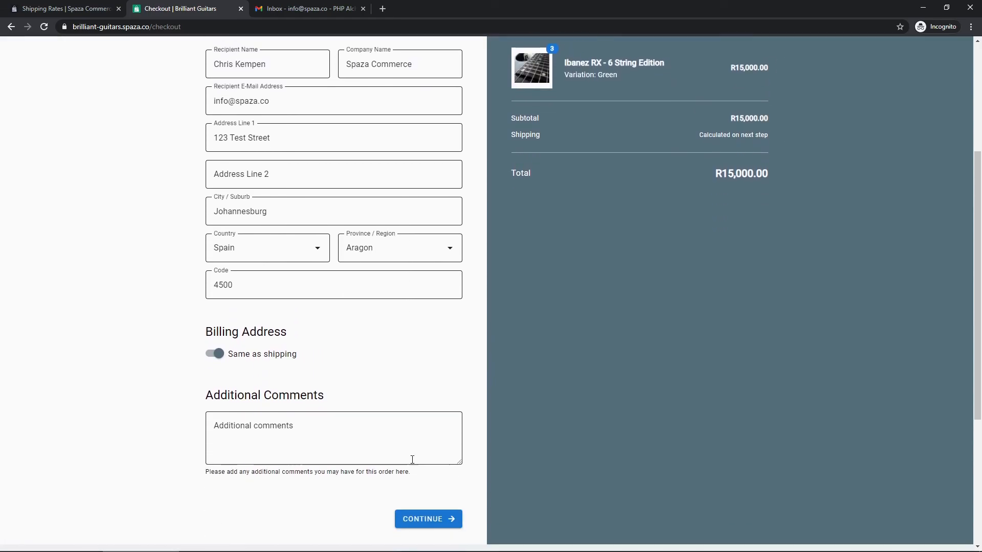
pyautogui.click(414, 520)
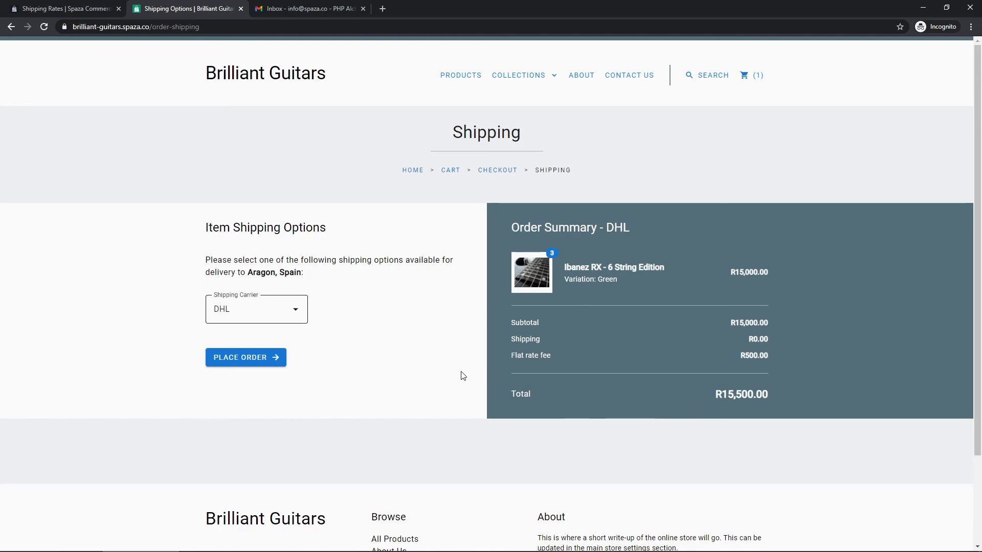
pyautogui.moveTo(304, 272)
pyautogui.mouseDown()
pyautogui.moveTo(250, 275)
pyautogui.moveTo(304, 276)
pyautogui.mouseUp()
pyautogui.click(338, 282)
pyautogui.click(335, 298)
pyautogui.moveTo(772, 361); pyautogui.dragTo(744, 357)
pyautogui.click(75, 11)
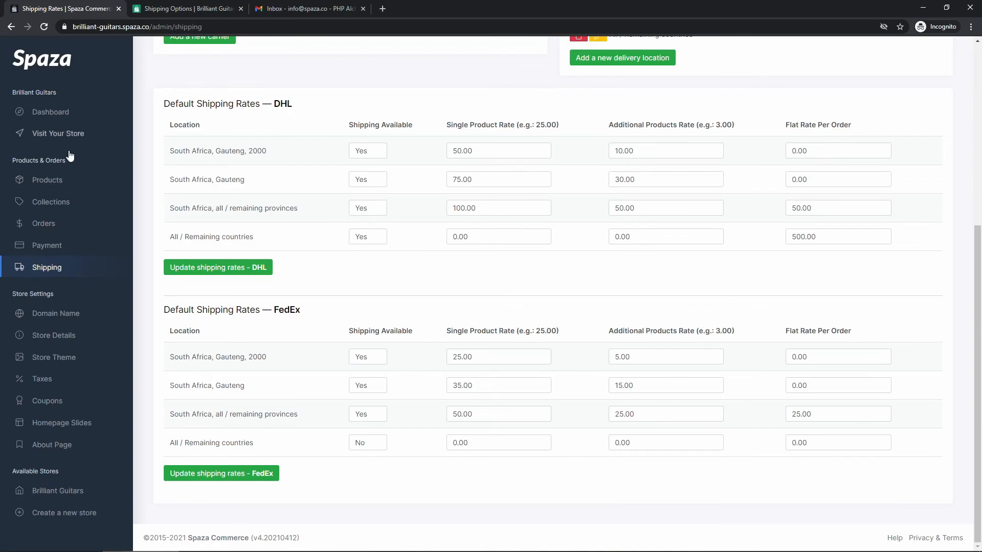
pyautogui.moveTo(172, 236); pyautogui.dragTo(253, 237)
pyautogui.click(169, 243)
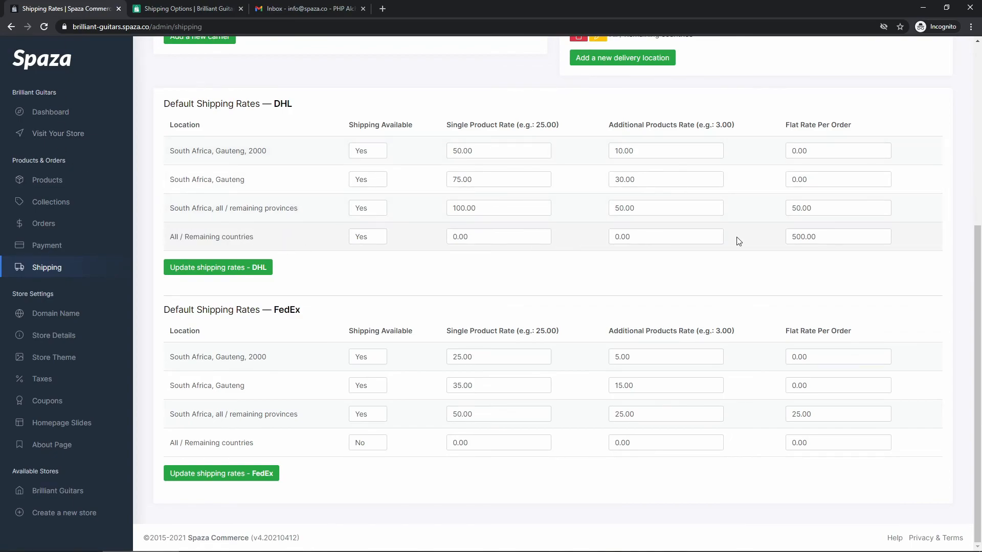
pyautogui.doubleClick(821, 238)
pyautogui.click(787, 261)
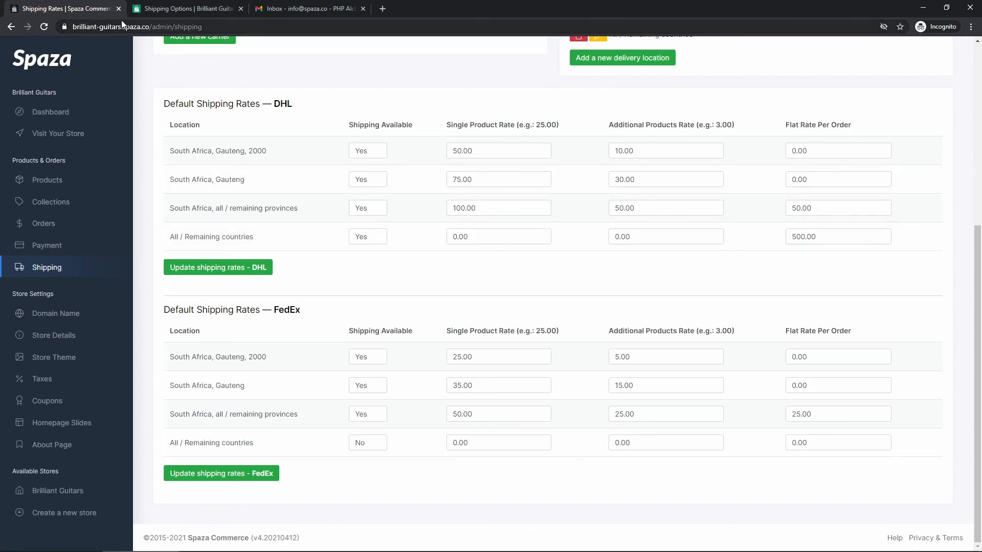
pyautogui.click(169, 10)
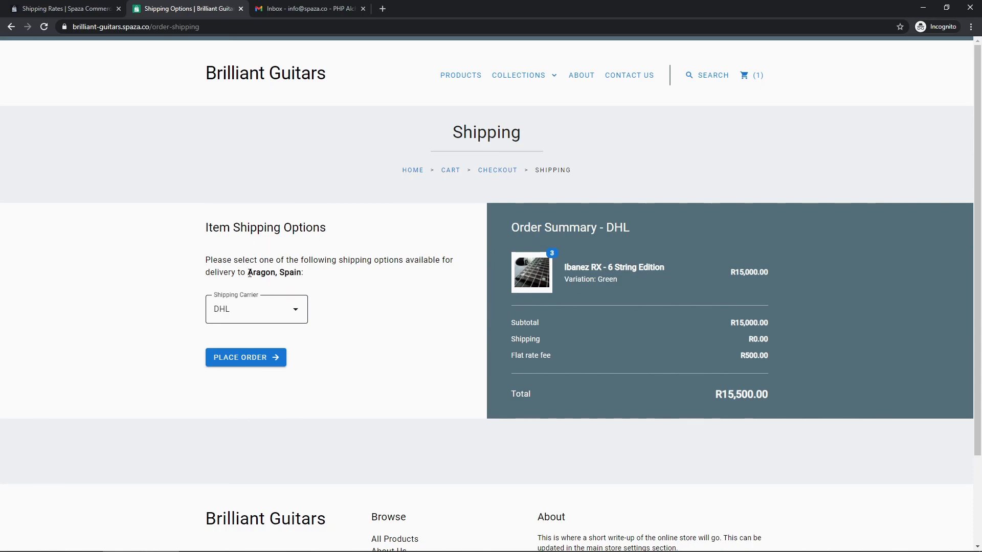
pyautogui.click(241, 315)
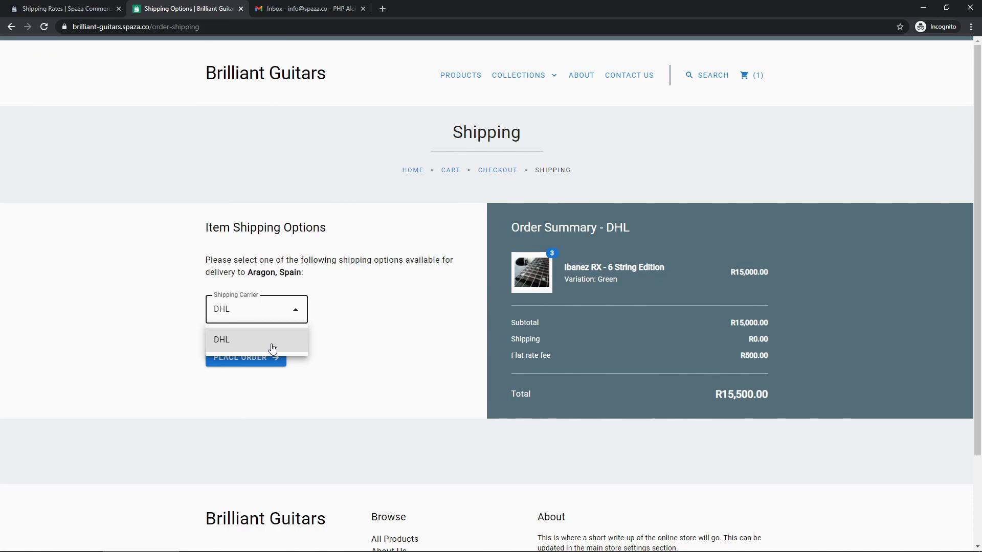
pyautogui.click(244, 340)
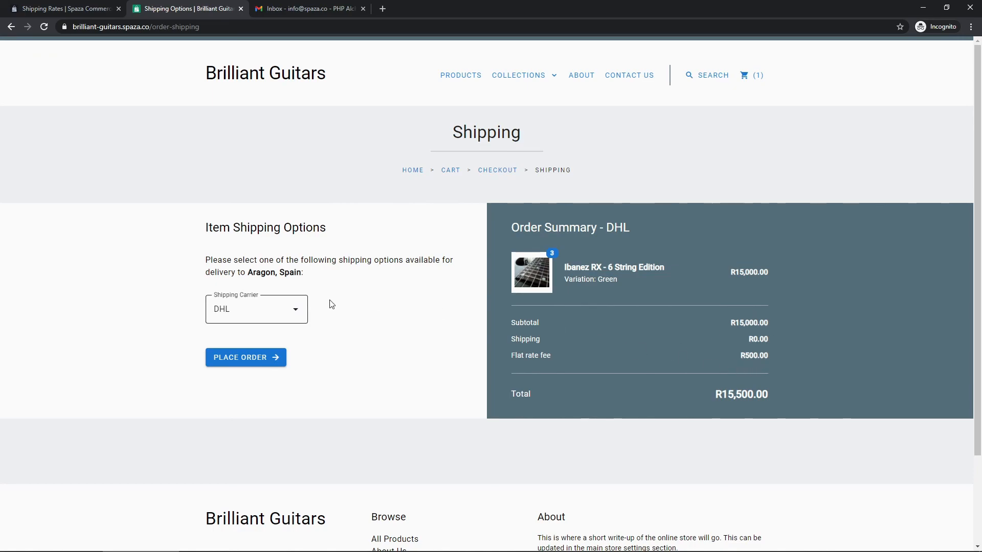
pyautogui.moveTo(304, 273); pyautogui.dragTo(280, 273)
pyautogui.click(319, 283)
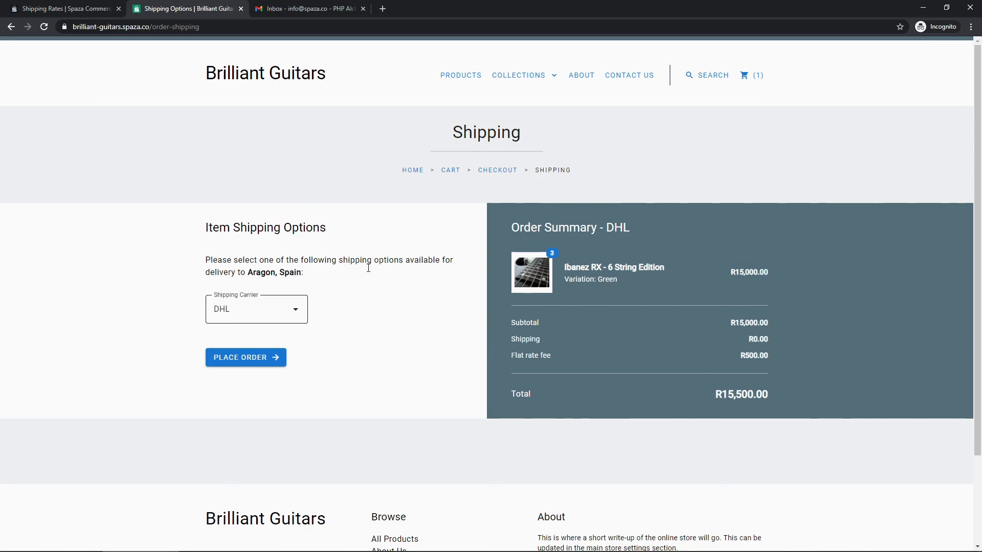
# Return to the admin Shipping Settings page listing DHL and FedEx across four delivery locations.
pyautogui.click(94, 12)
pyautogui.scroll(1, 411, 300)
pyautogui.scroll(-1, 413, 301)
pyautogui.scroll(5, 414, 301)
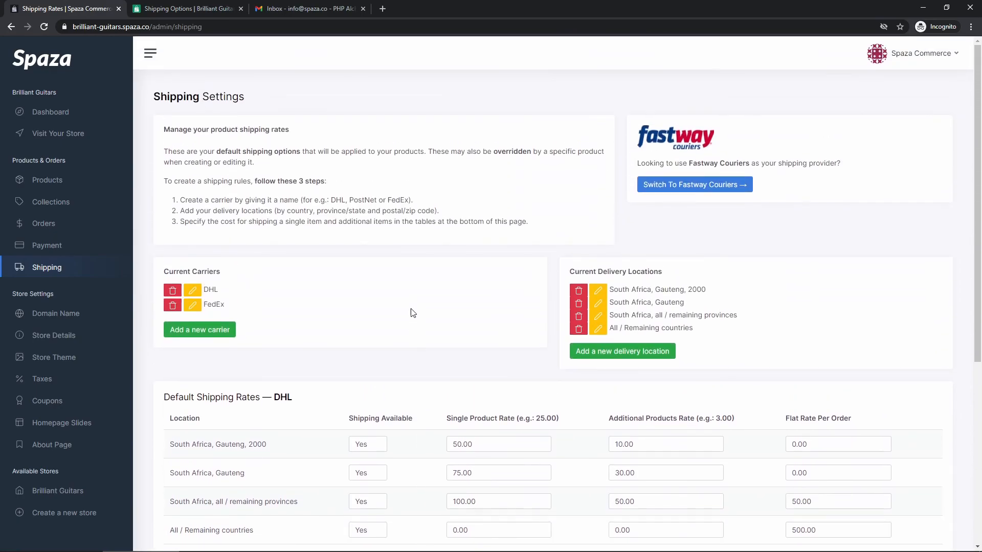